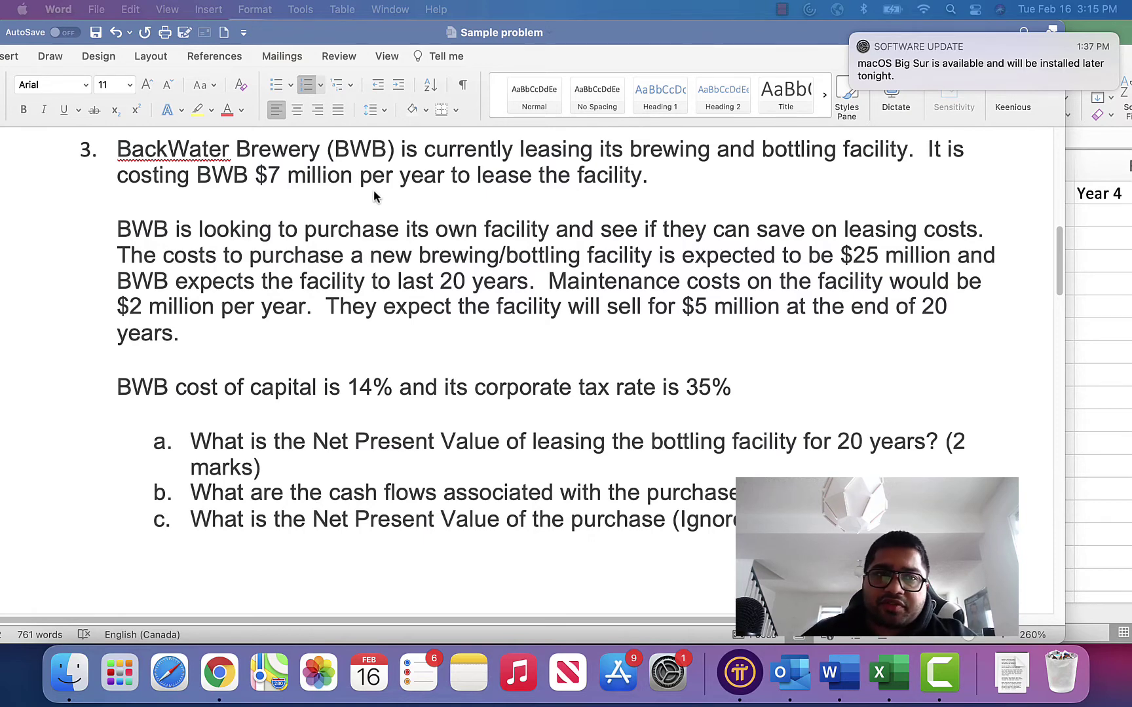
Switch from the problem document to the Excel workbook.
left_click(284, 261)
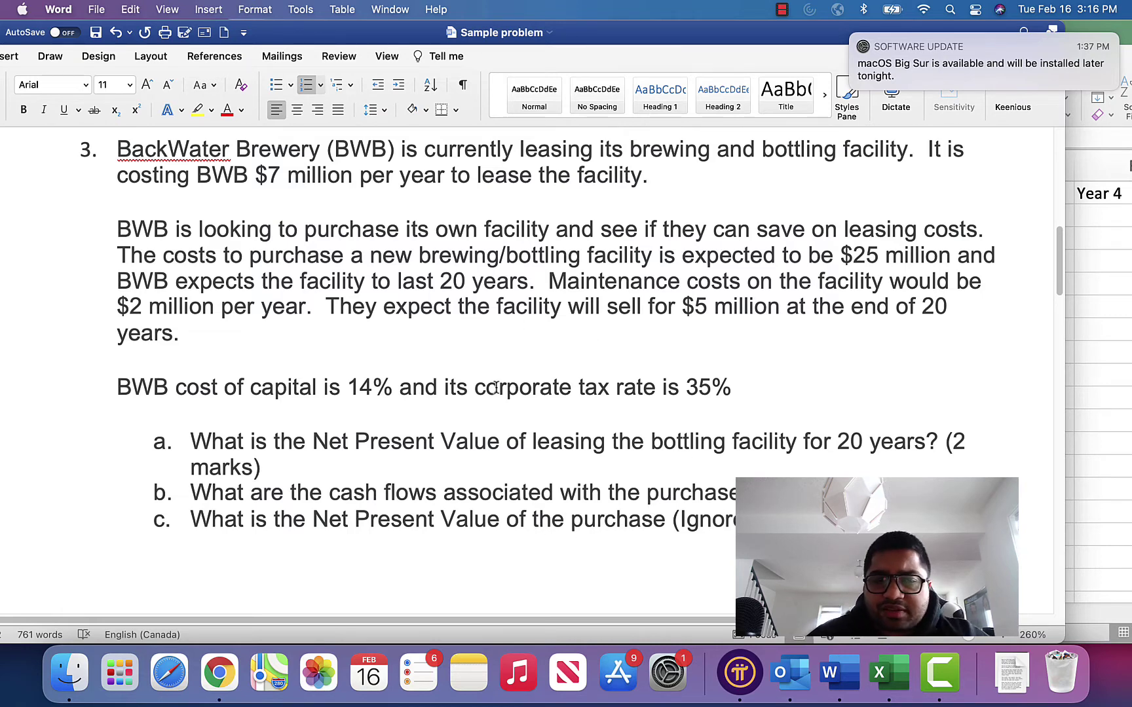
key("super+Tab")
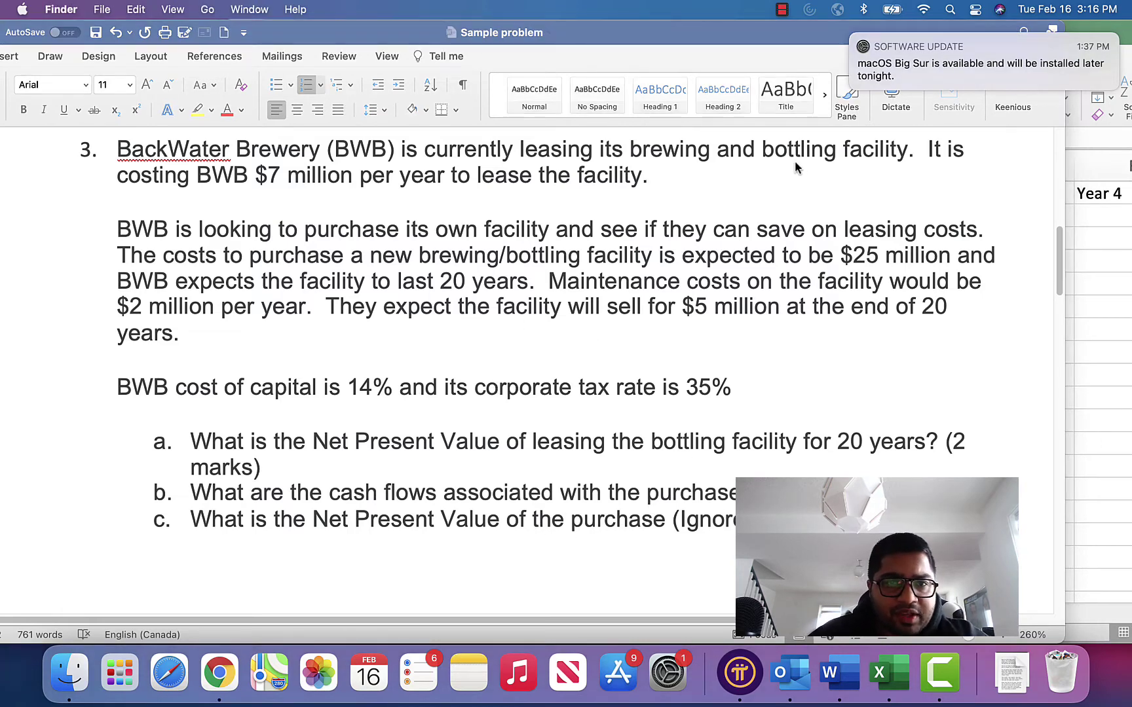
key("super+Tab")
key("Tab")
key("super+Tab")
key("super+Tab")
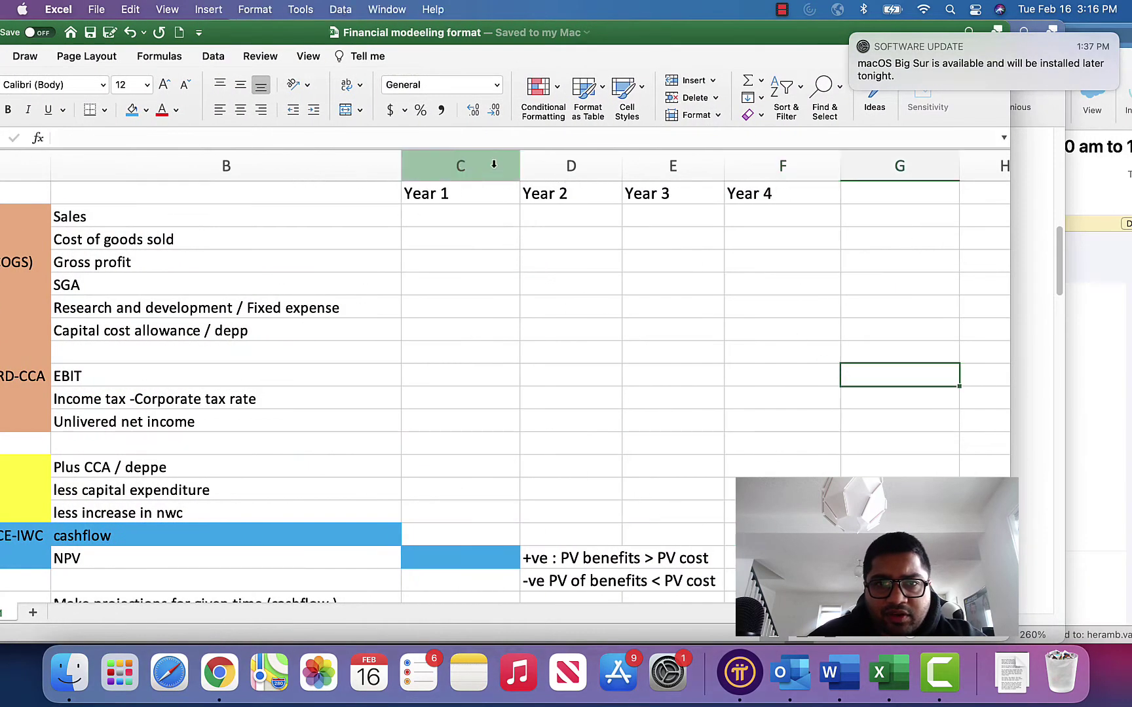
Auto-fill the Year 1–Year 4 headers across row 1 to Year 20 in column V.
left_click_drag(479, 199, 755, 190)
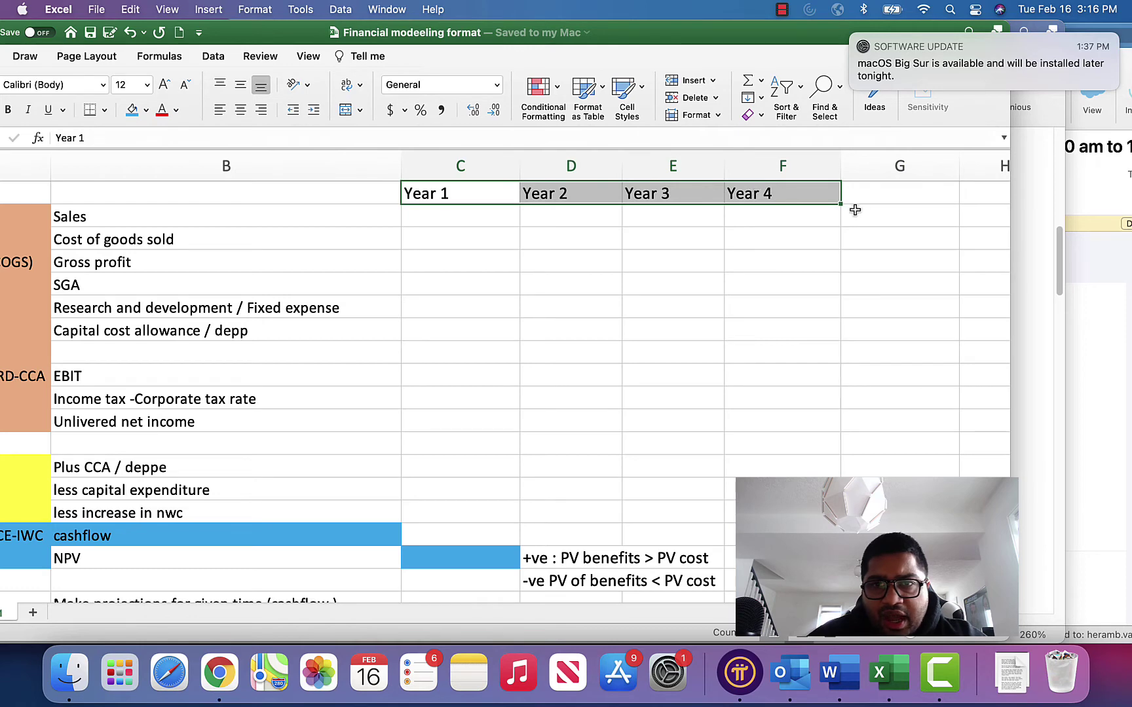
left_click_drag(840, 205, 871, 204)
scroll(371, 556, "left", 10)
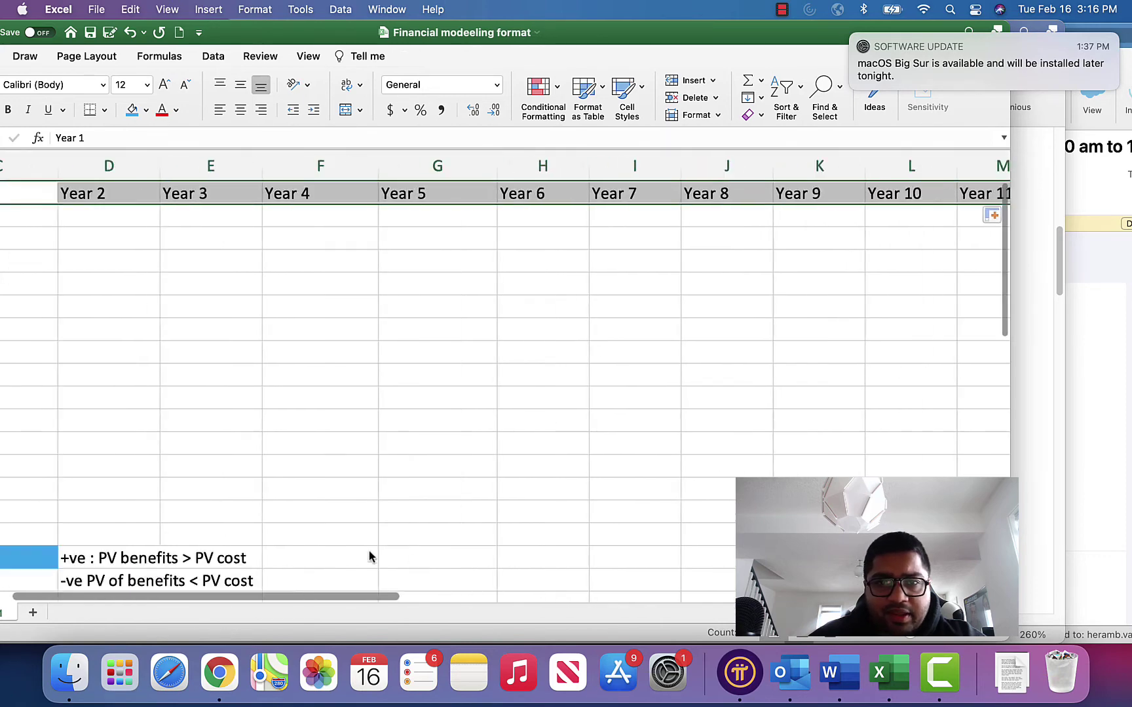
scroll(503, 476, "right", 5)
scroll(503, 476, "left", 5)
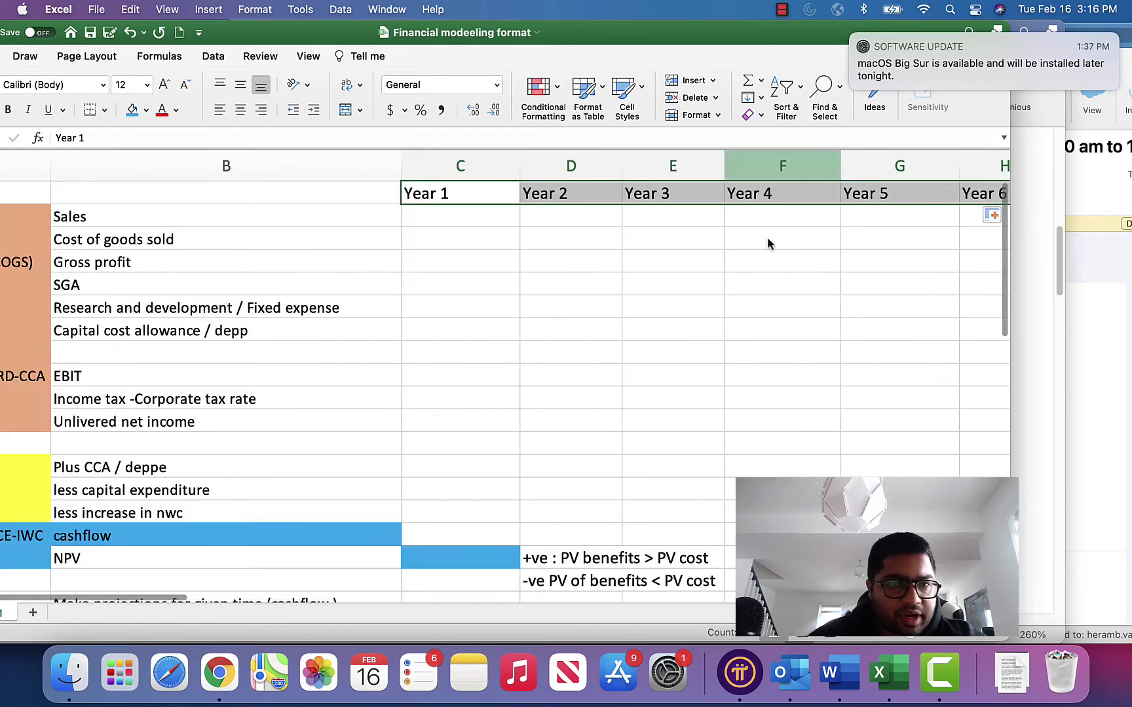
left_click_drag(662, 35, 882, 35)
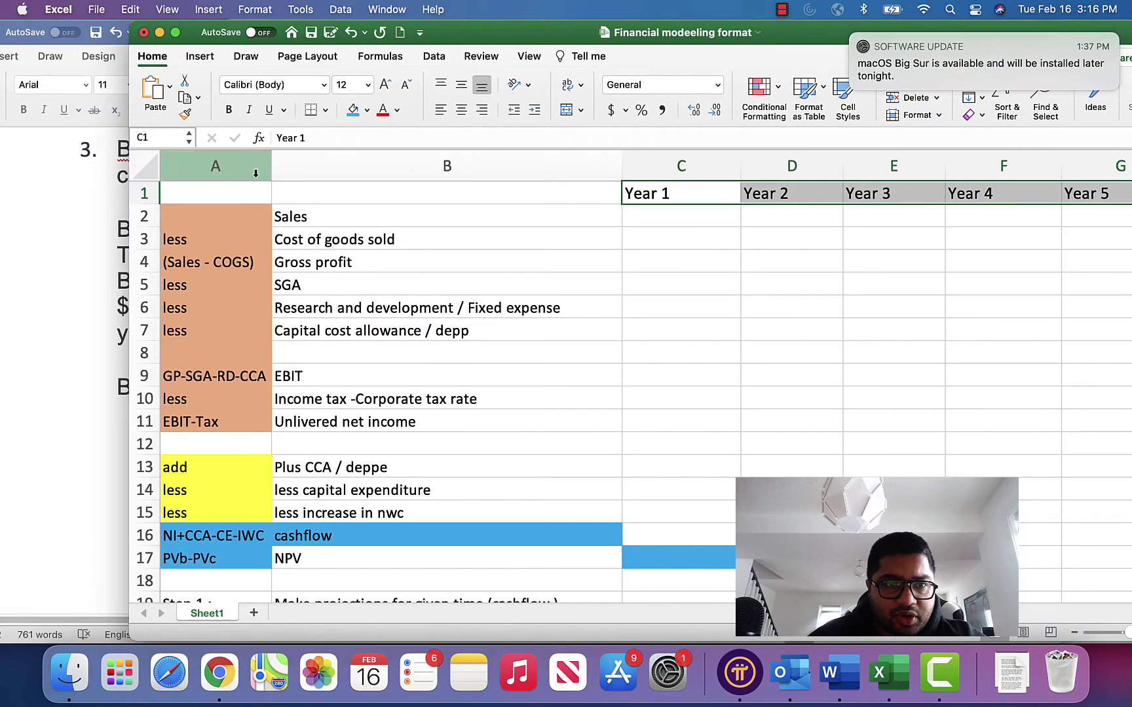
scroll(629, 373, "right", 5)
scroll(629, 373, "down", 3)
scroll(362, 550, "right", 5)
scroll(362, 551, "down", 3)
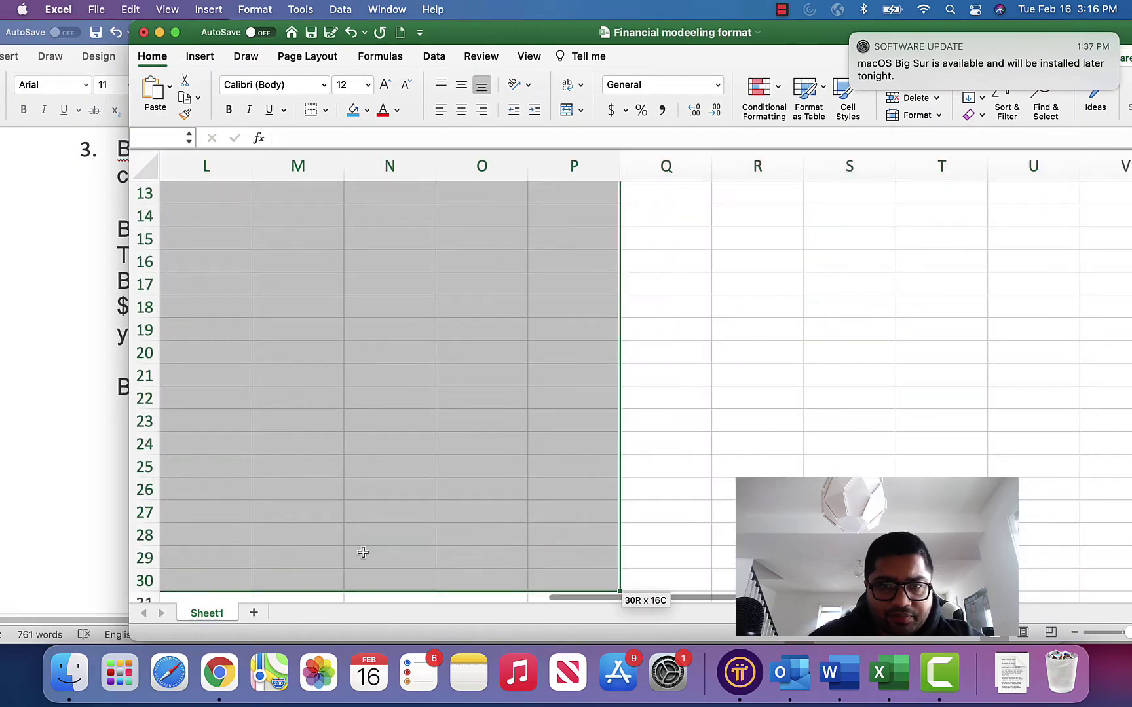
scroll(362, 551, "left", 10)
scroll(449, 385, "right", 8)
scroll(449, 385, "down", 15)
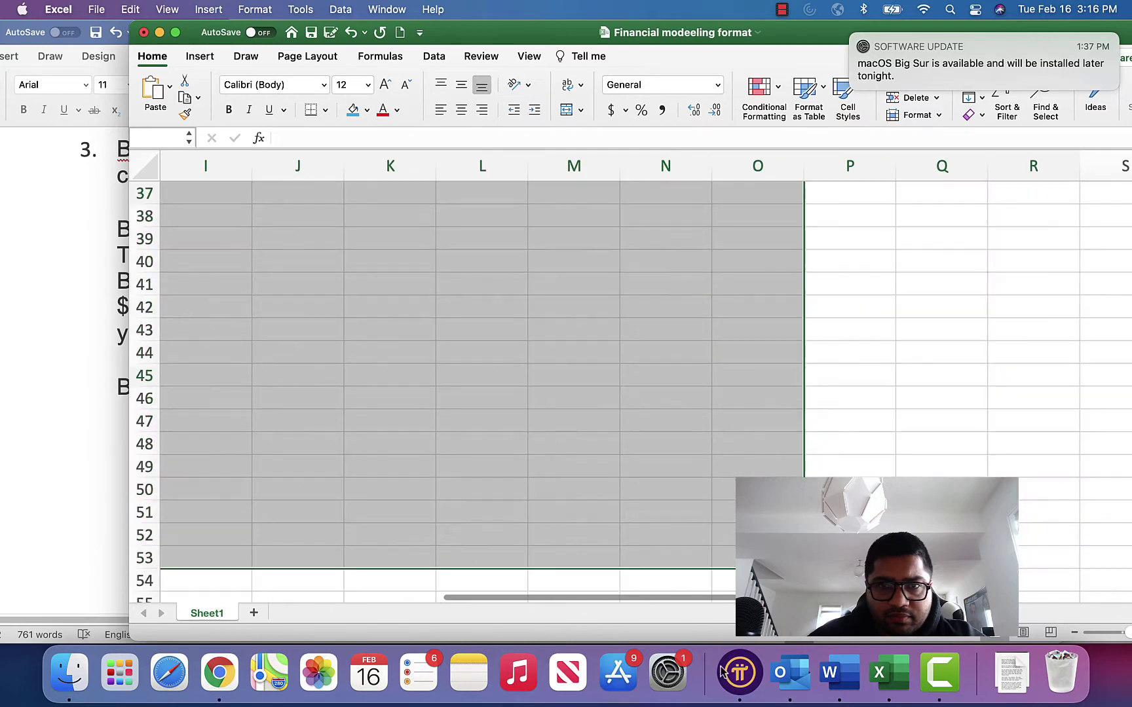
scroll(998, 457, "up", 15)
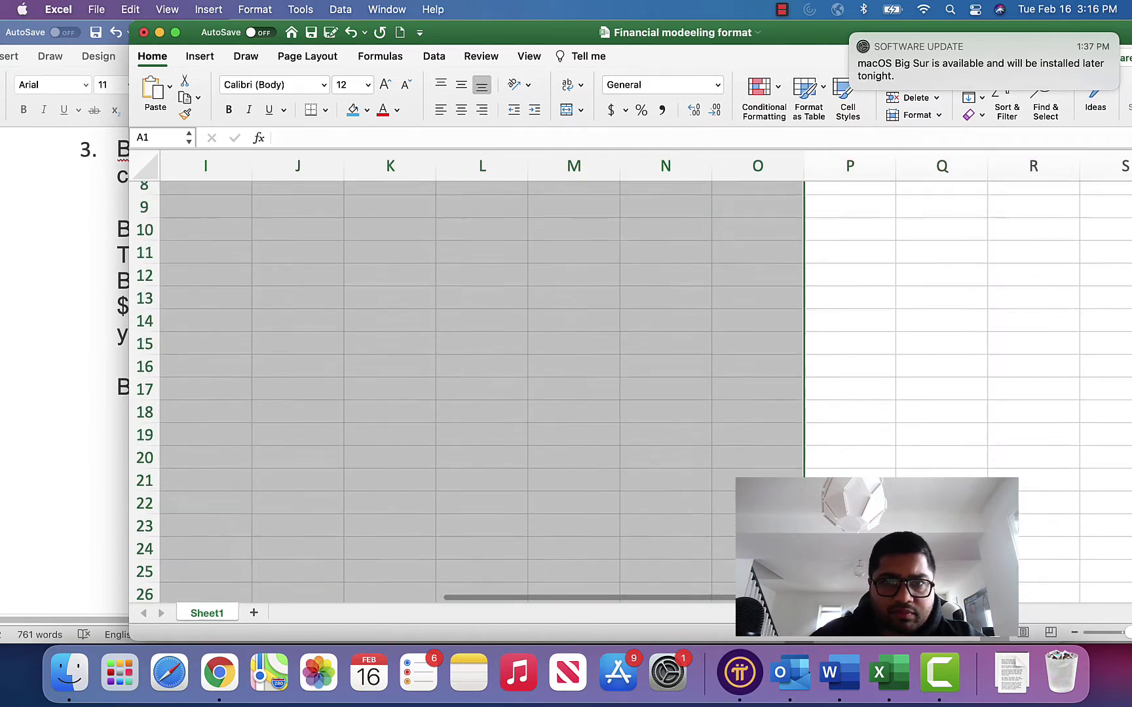
Select the whole cash-flow template block.
left_click(998, 456)
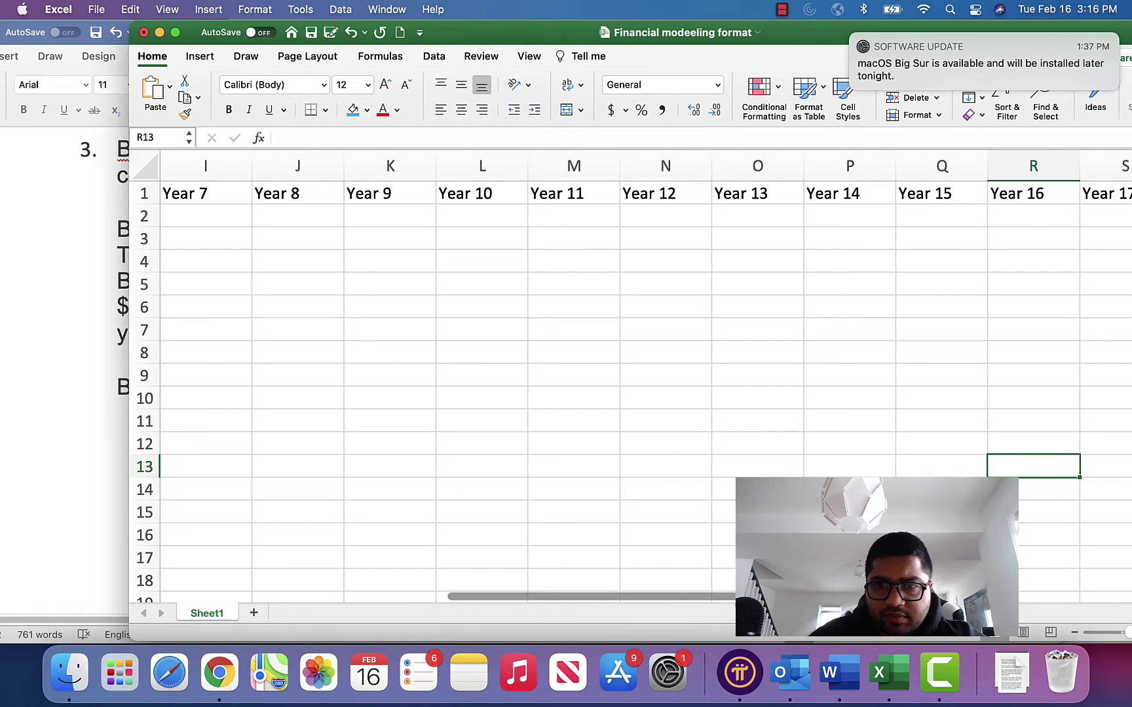
scroll(1120, 591, "right", 6)
left_click_drag(868, 192, 190, 374)
Copy the template block and paste it at cell A32.
right_click(214, 376)
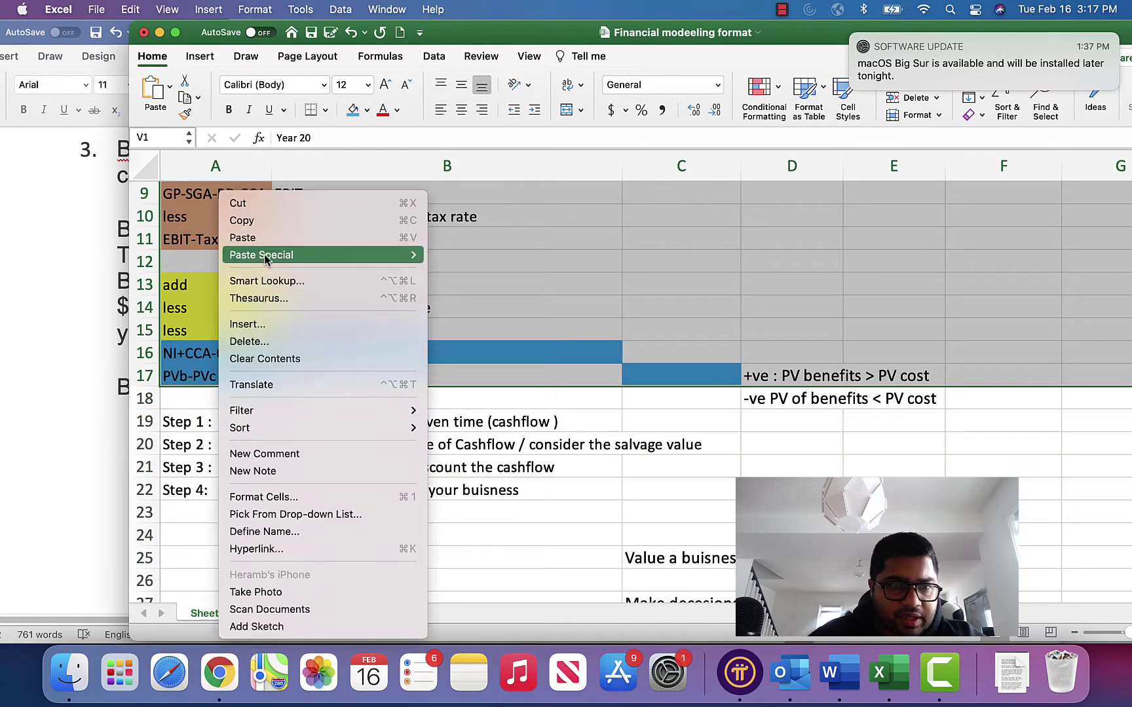
left_click(249, 220)
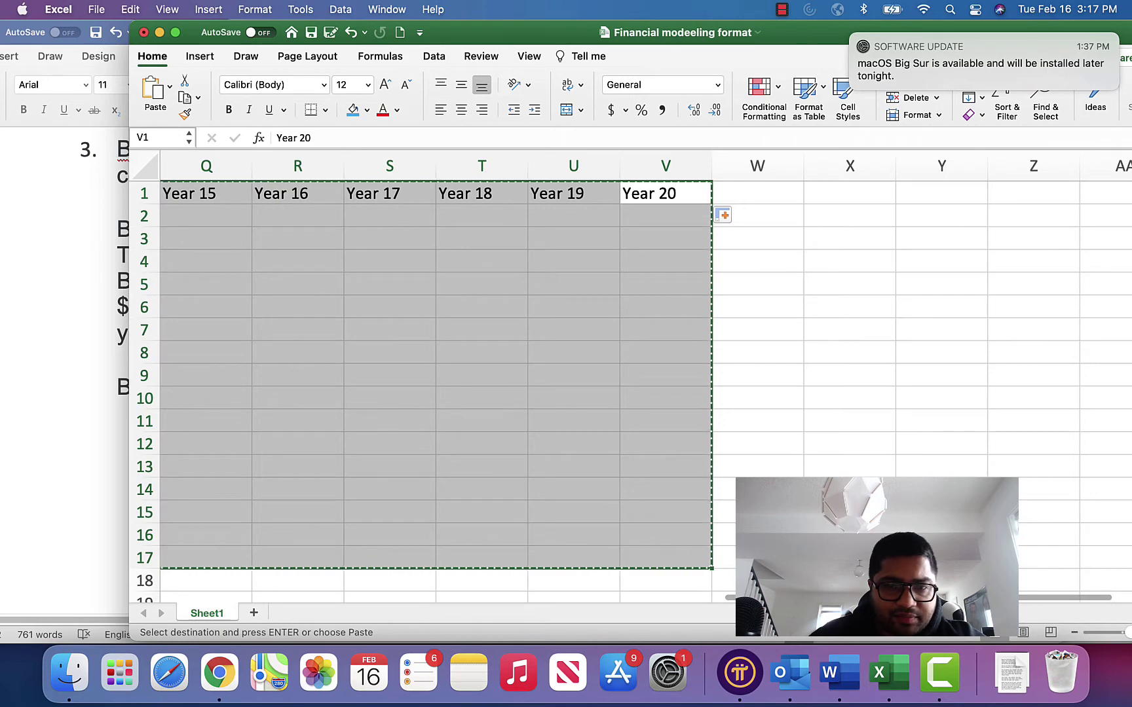
scroll(642, 599, "down", 3)
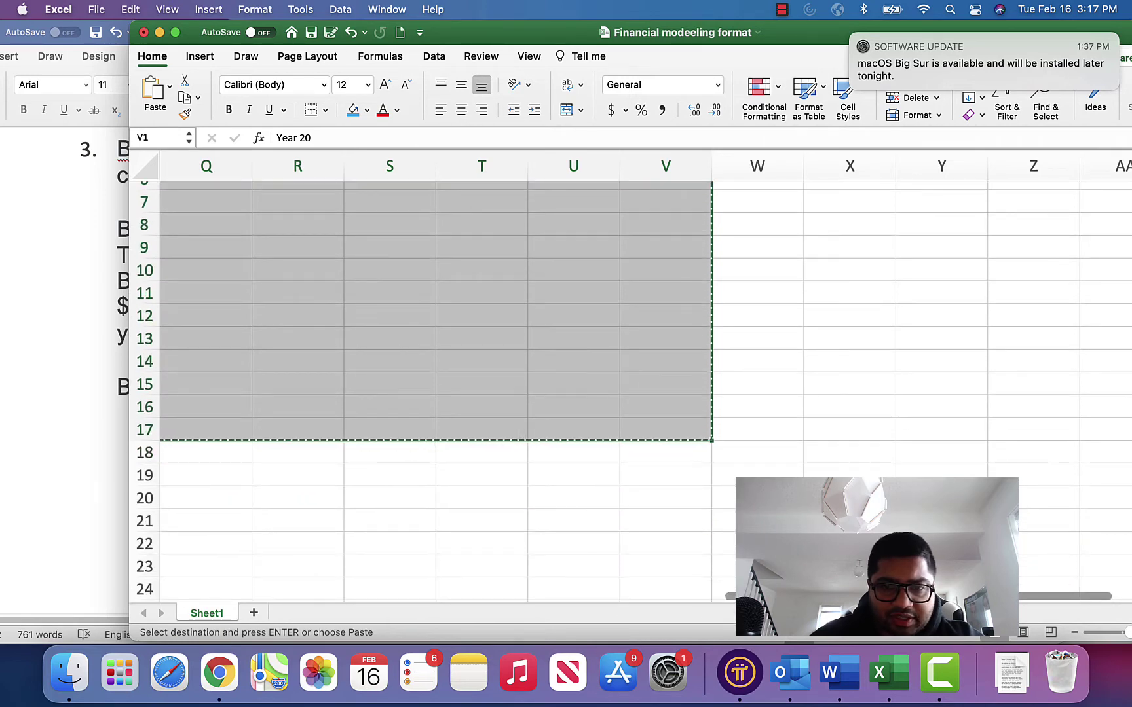
scroll(641, 599, "left", 10)
scroll(302, 442, "down", 5)
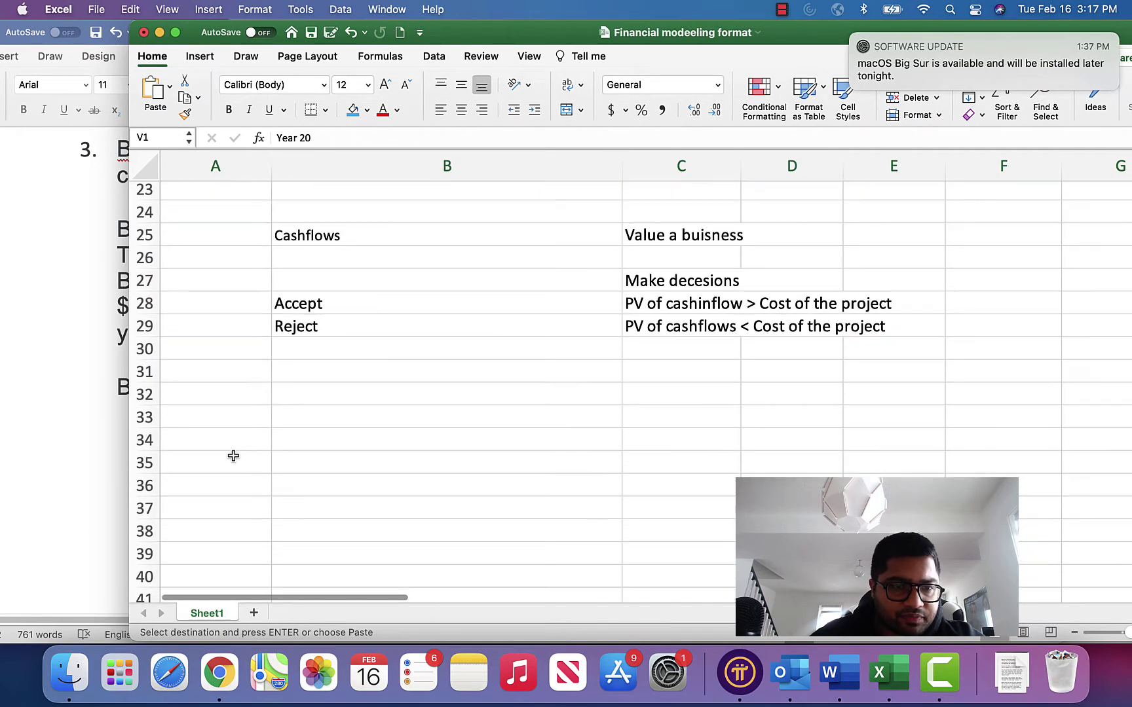
left_click(226, 396)
key("cmd+v")
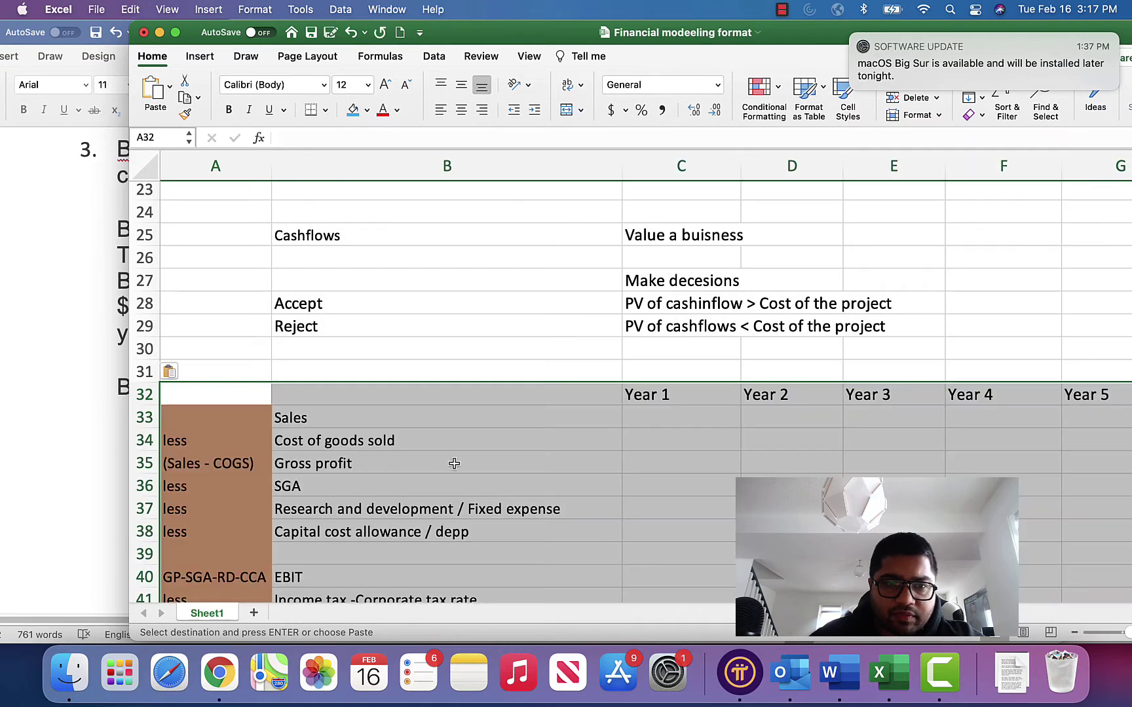
Review the pasted copy and select the Year 1 fixed expense cell C6.
left_click(455, 464)
scroll(579, 513, "down", 3)
scroll(580, 510, "up", 4)
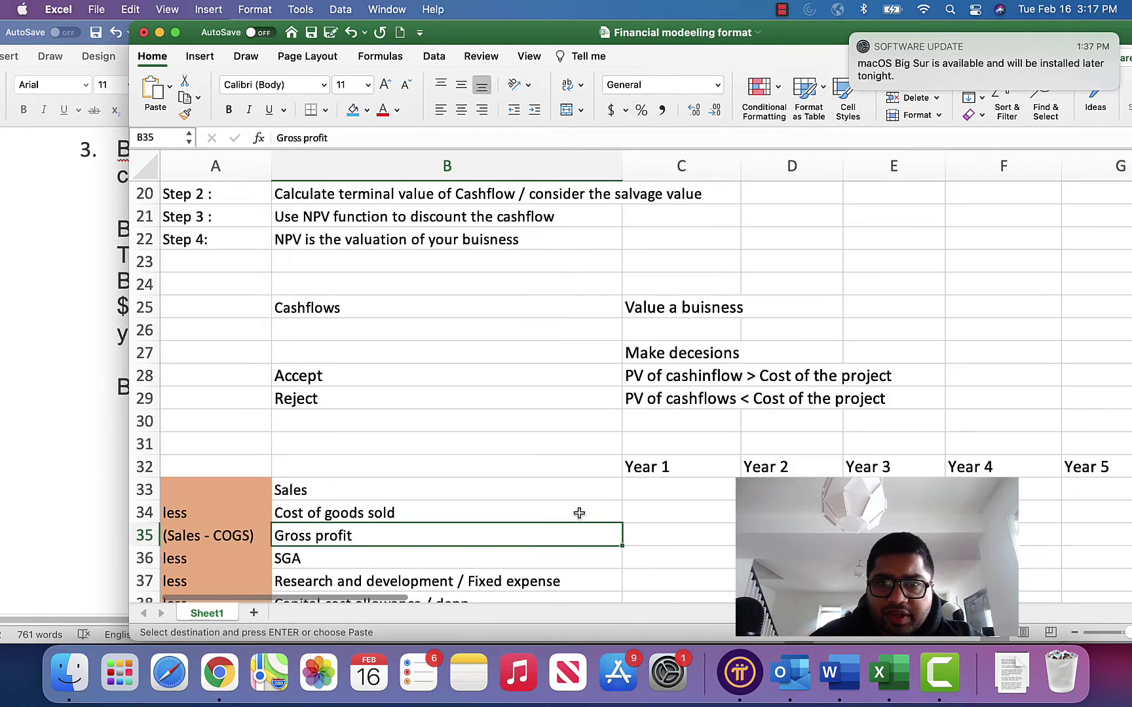
scroll(547, 482, "up", 6)
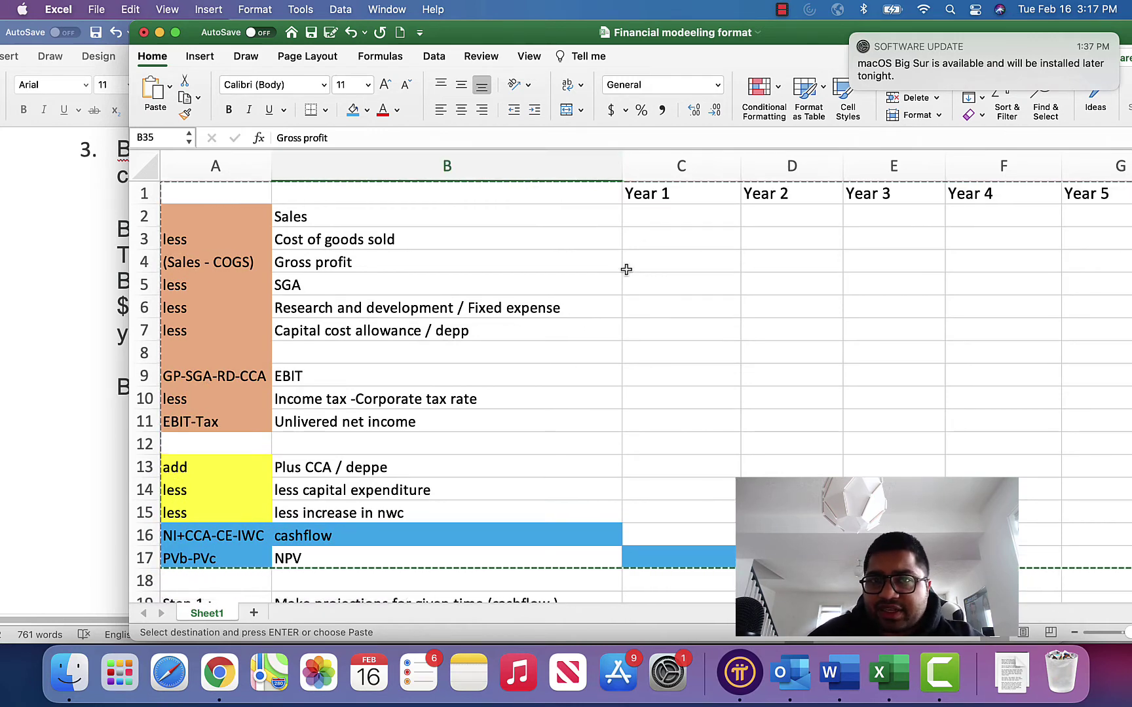
left_click_drag(504, 31, 425, 30)
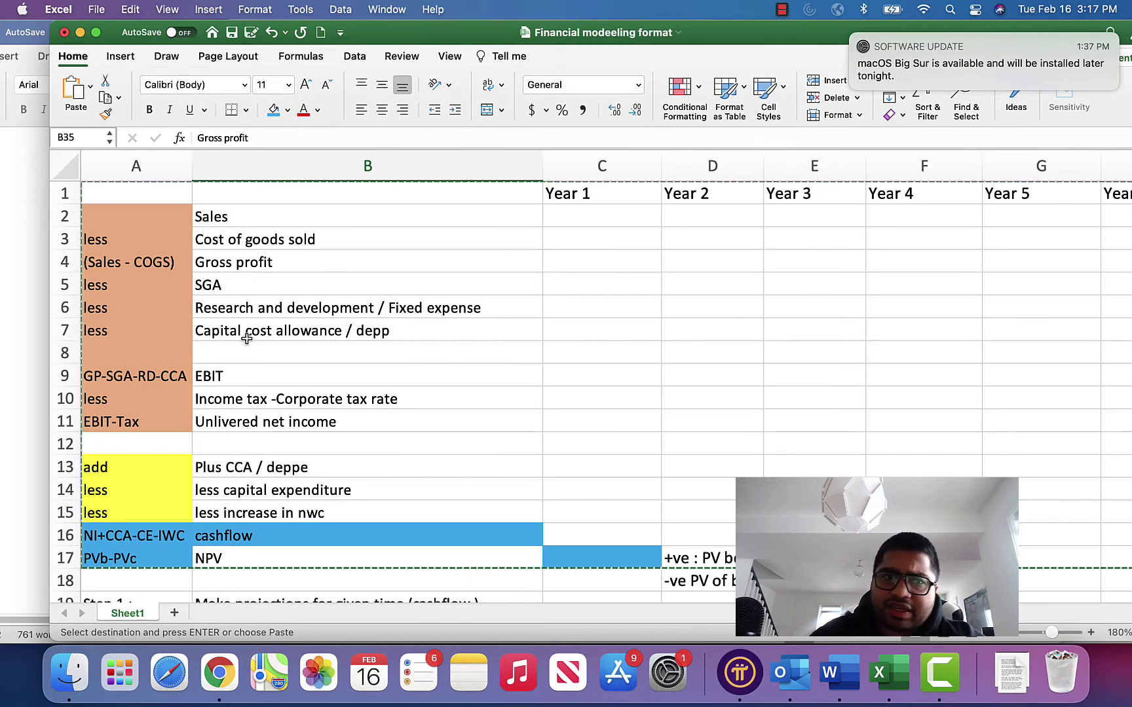
left_click(579, 307)
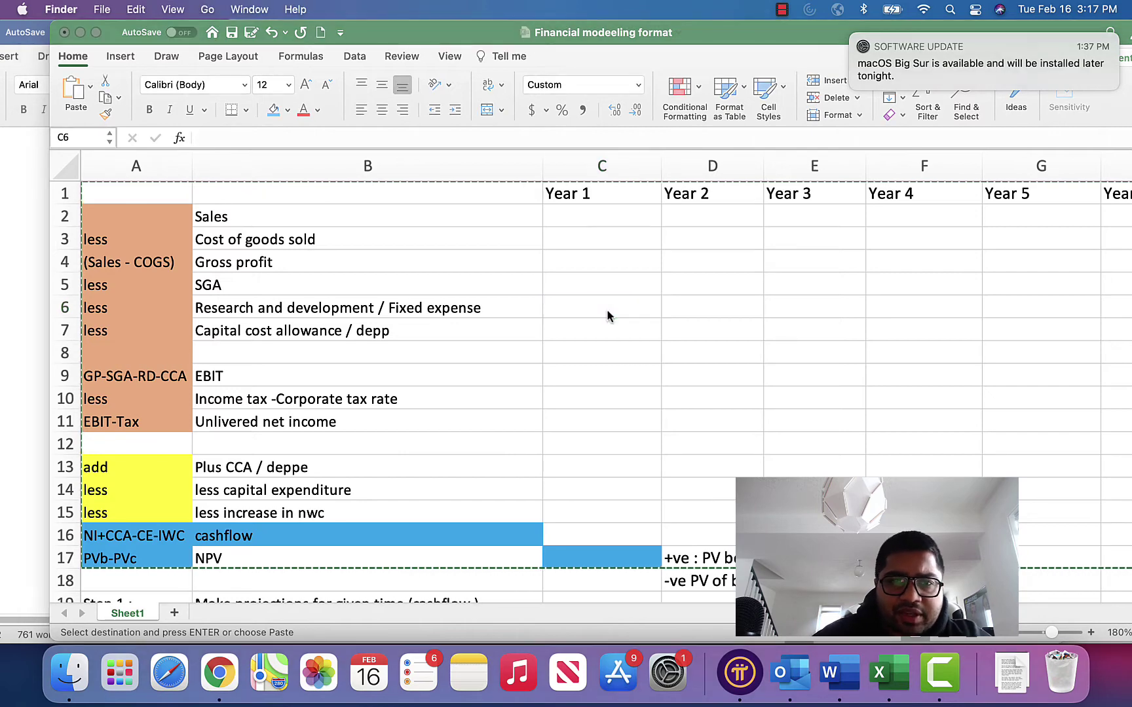
Enter a 7,000,000 Year 1 fixed expense with comma style, no decimals, filled to Year 20.
key("super+Tab")
key("super+Tab")
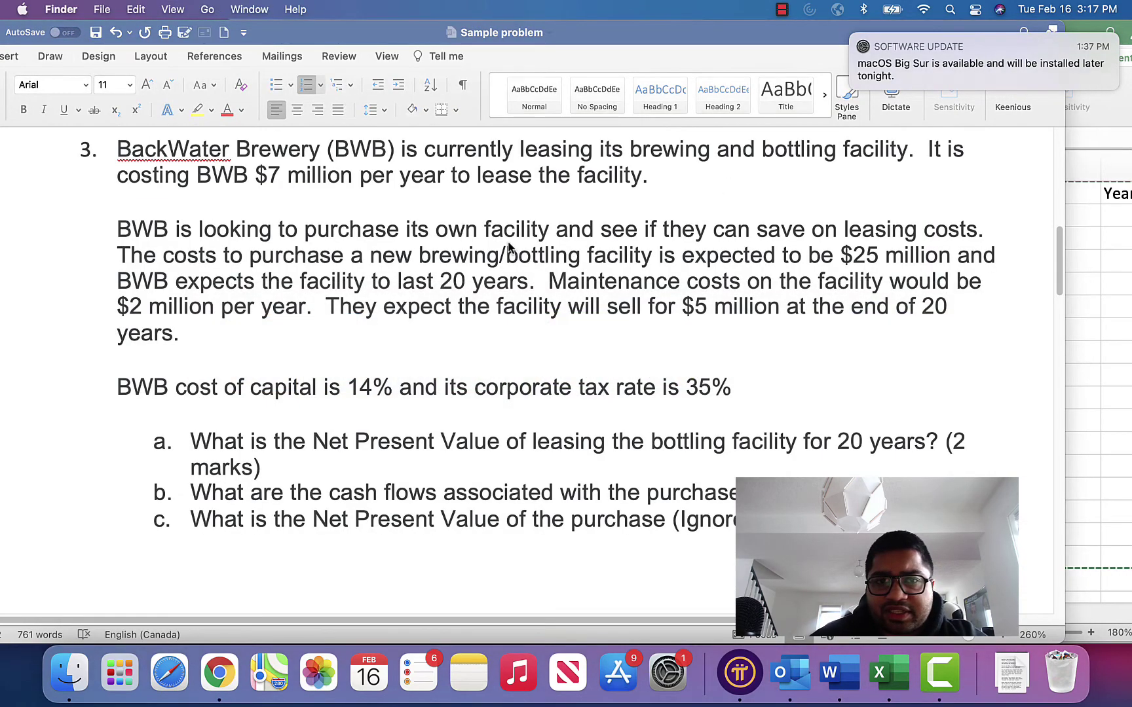
key("super+Tab")
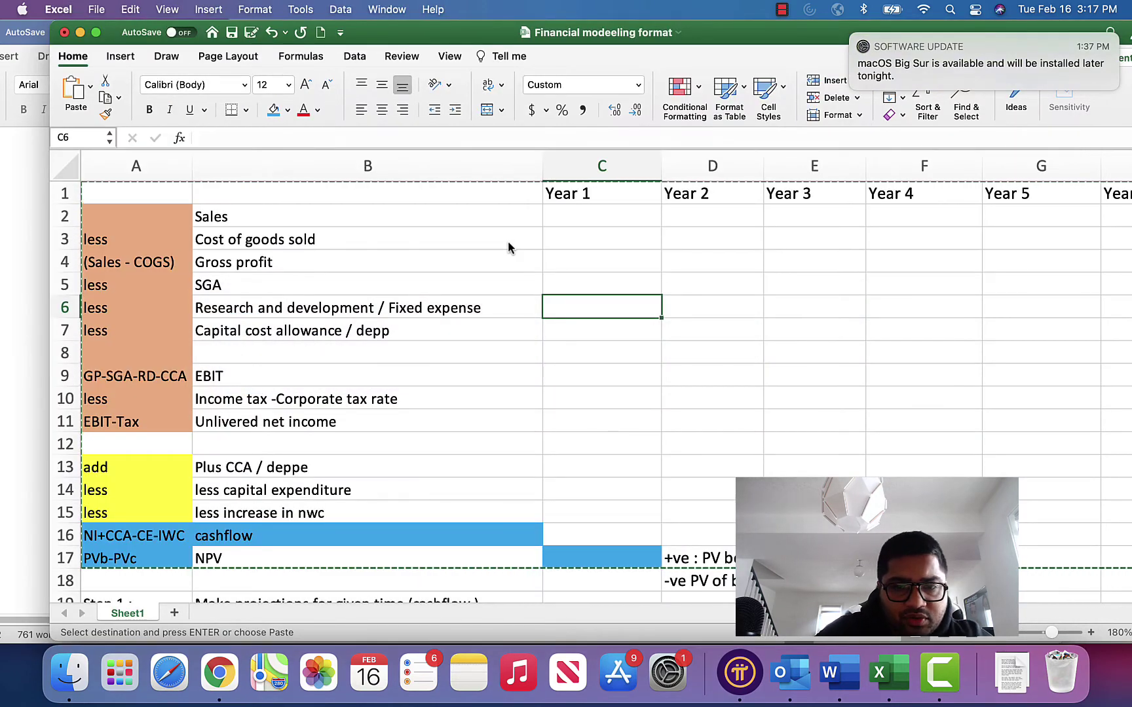
type("-7")
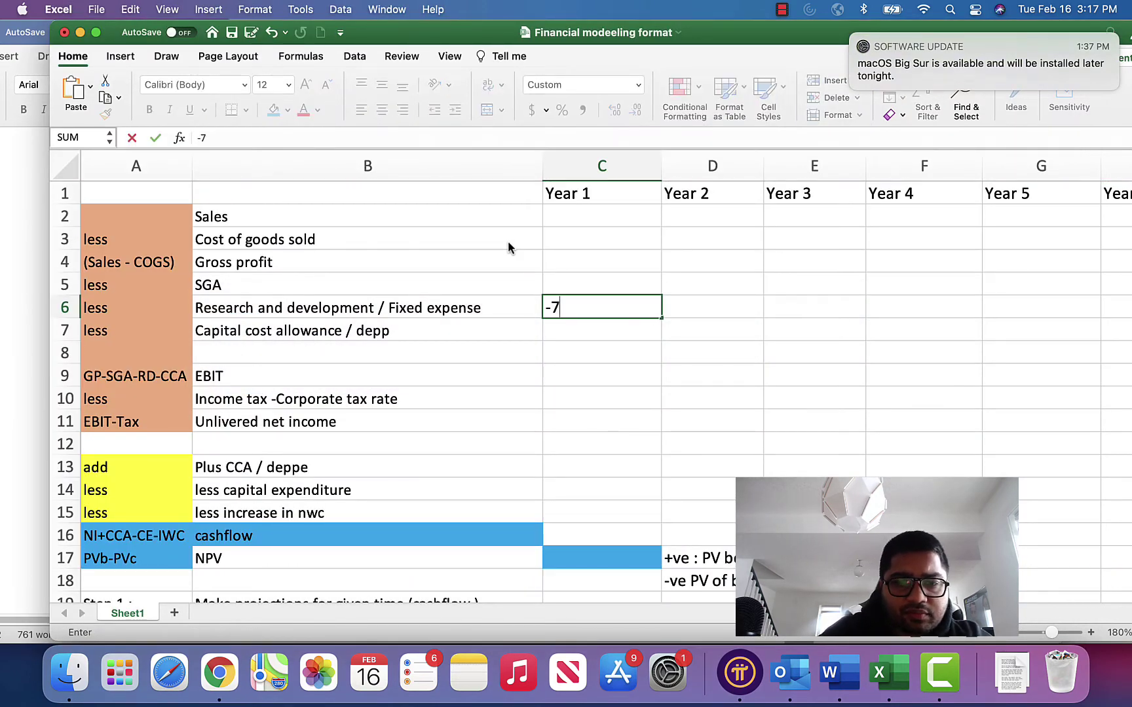
key("Escape")
type("7,000,000")
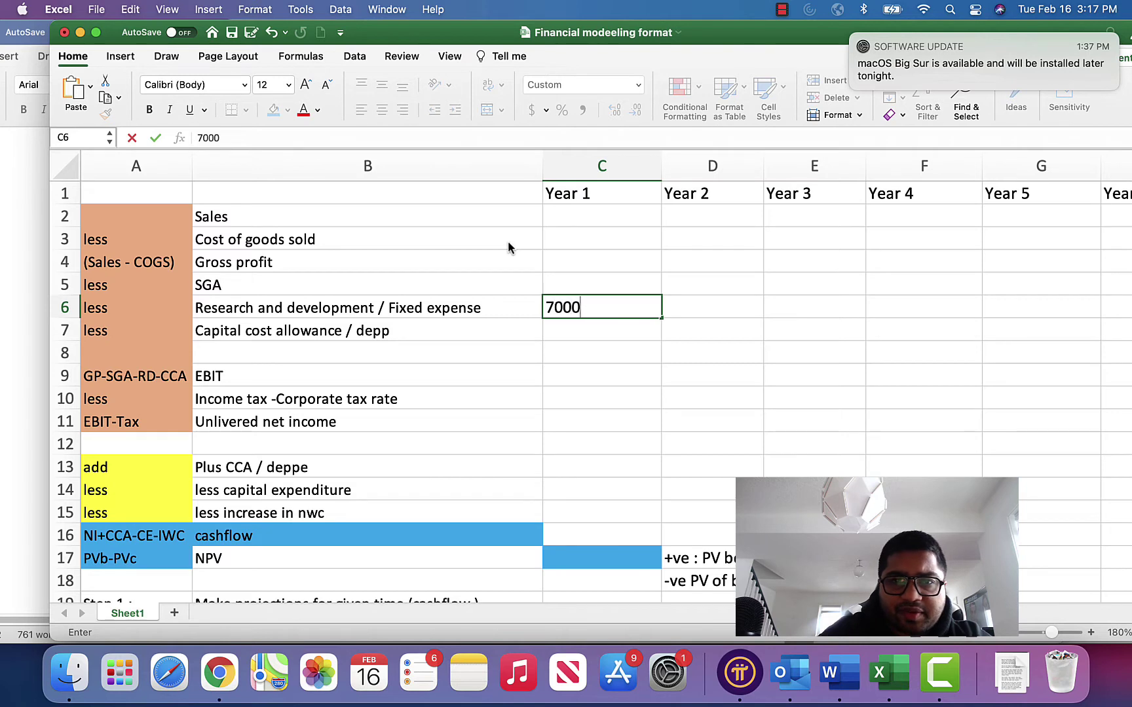
key("Return")
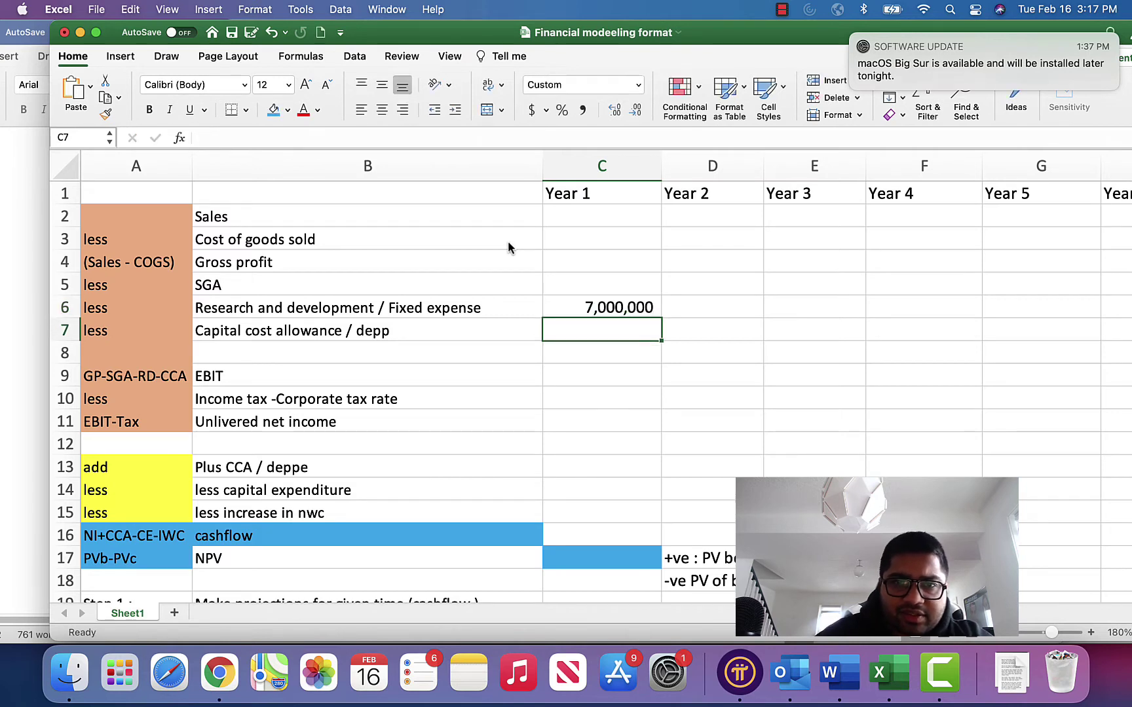
left_click(557, 292)
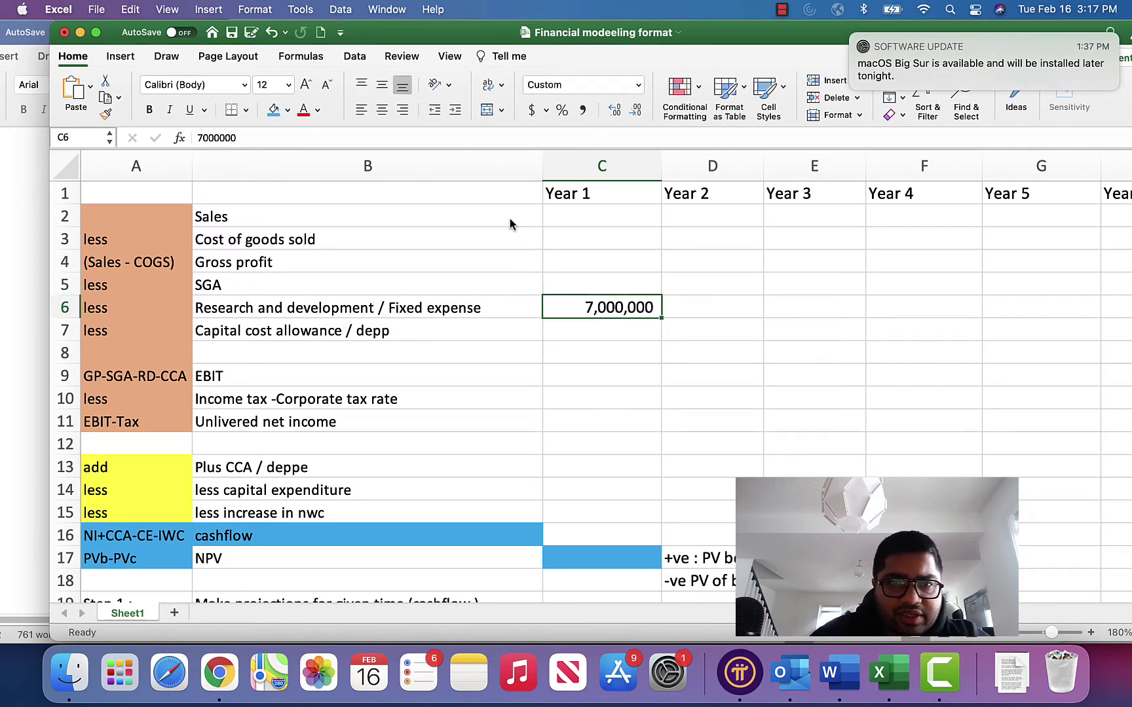
left_click(582, 109)
left_click(635, 110)
left_click(635, 110)
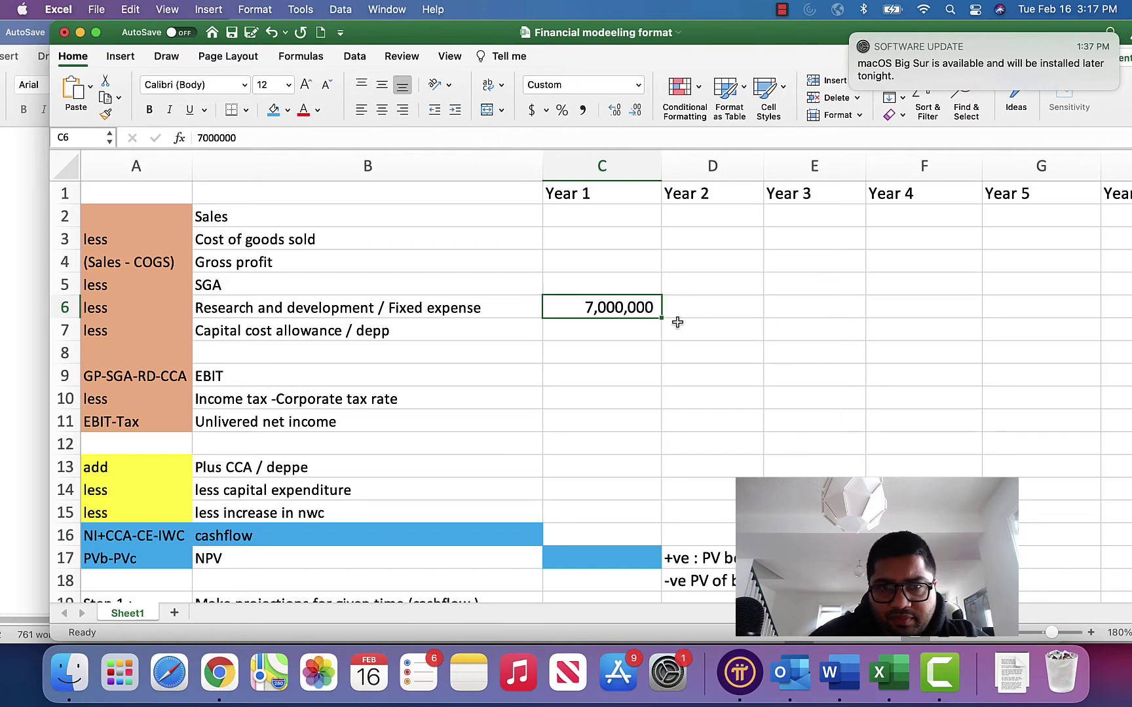
left_click_drag(662, 318, 991, 316)
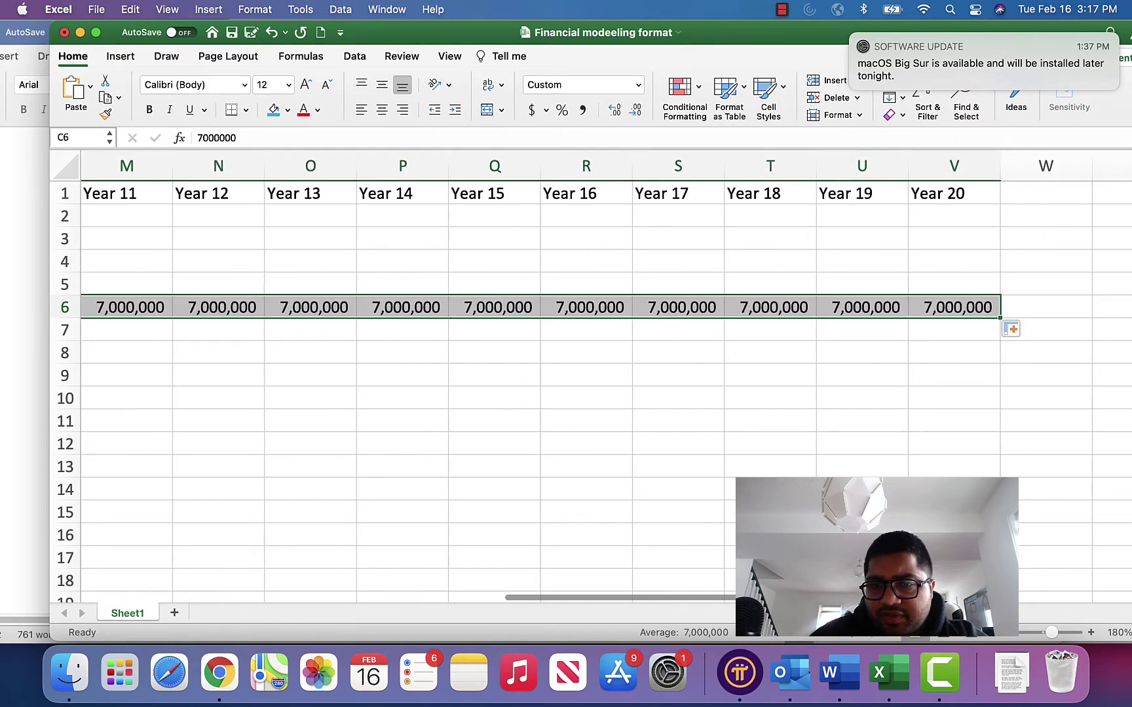
Enter 0 capital cost allowance in C7 and fill it across to column V.
scroll(991, 317, "left", 2)
scroll(590, 393, "right", 2)
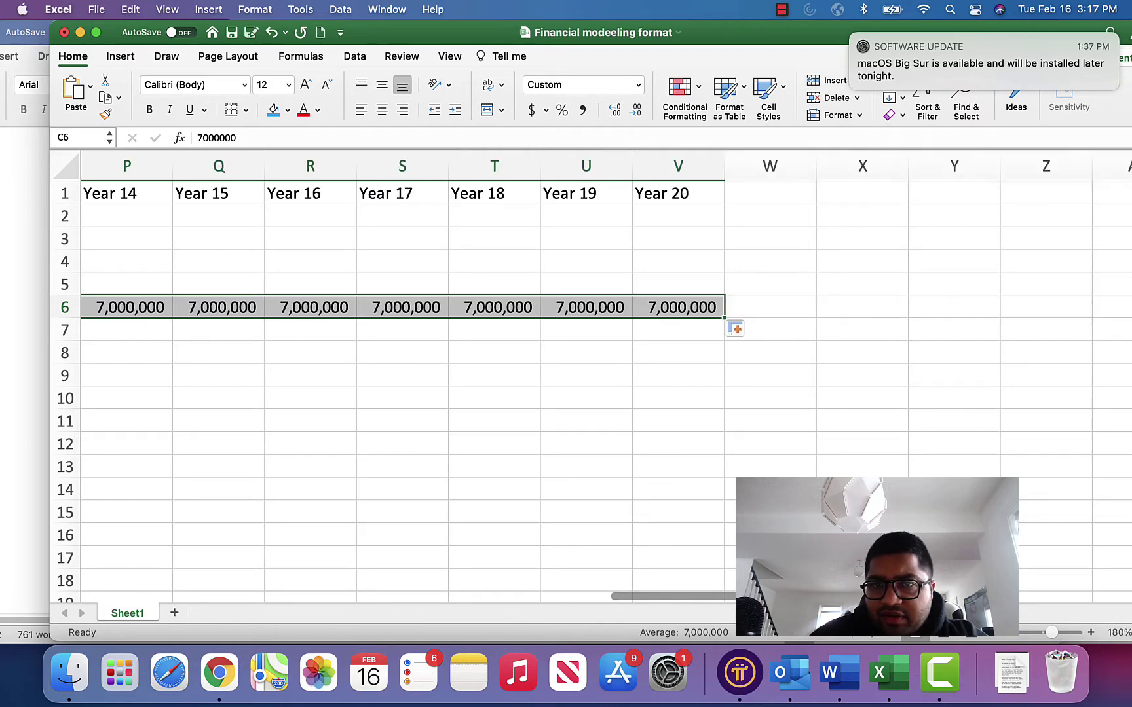
scroll(589, 393, "left", 10)
left_click(603, 334)
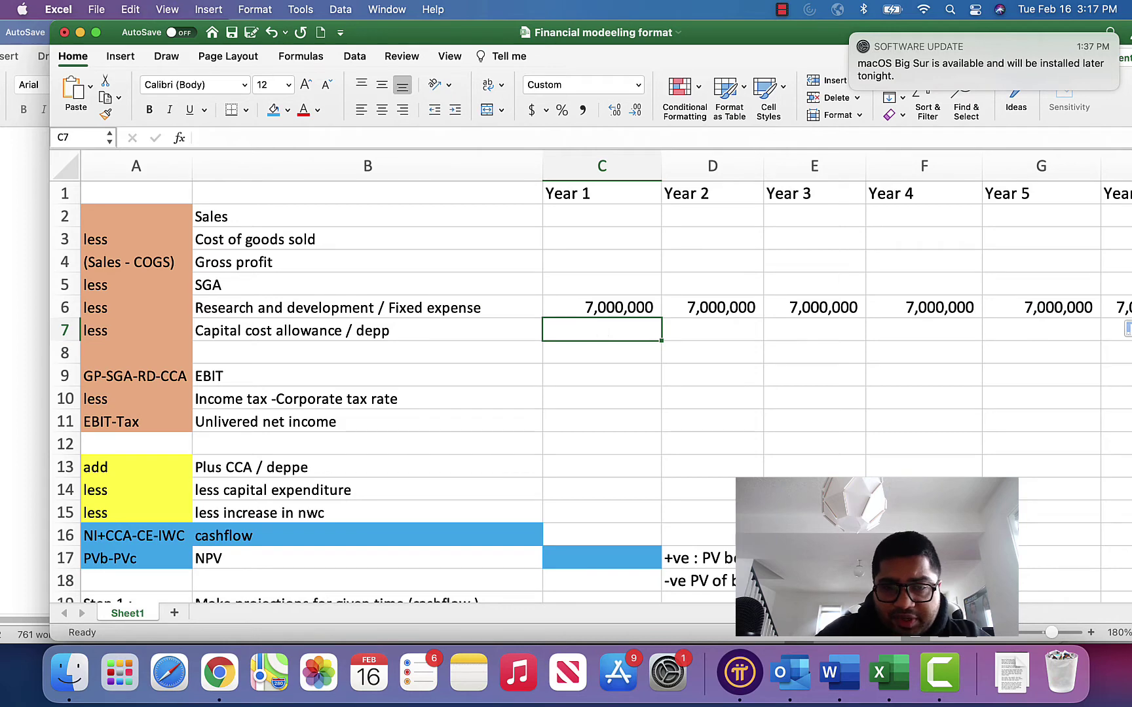
type("0")
key("Return")
left_click(635, 330)
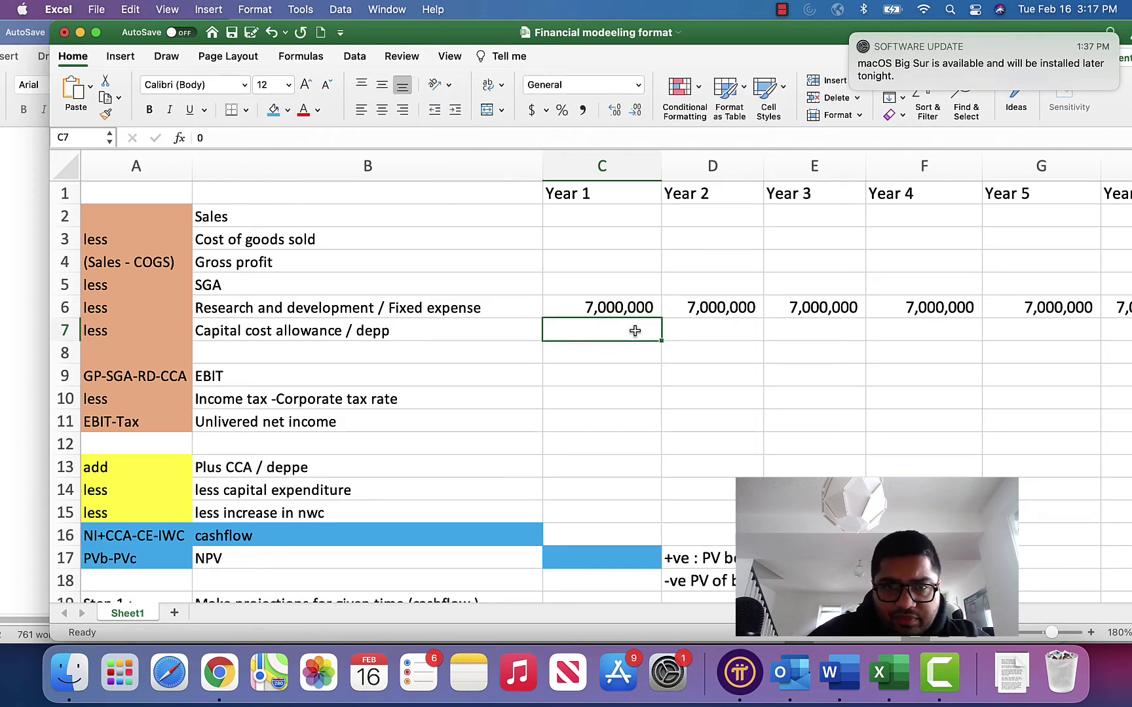
left_click_drag(660, 340, 1084, 330)
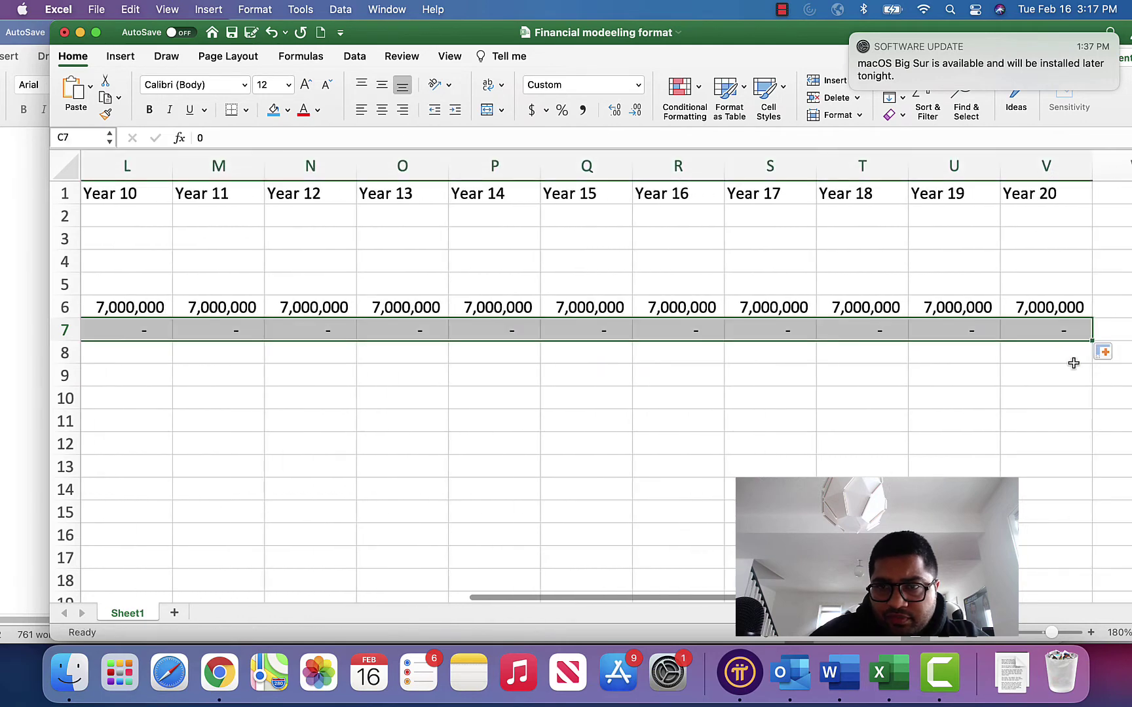
scroll(1022, 406, "left", 15)
Enter 0 for Year 1 Sales, cost of goods sold, gross profit and SGA in C2:C5.
key("Up")
key("Left")
key("Left")
key("Up")
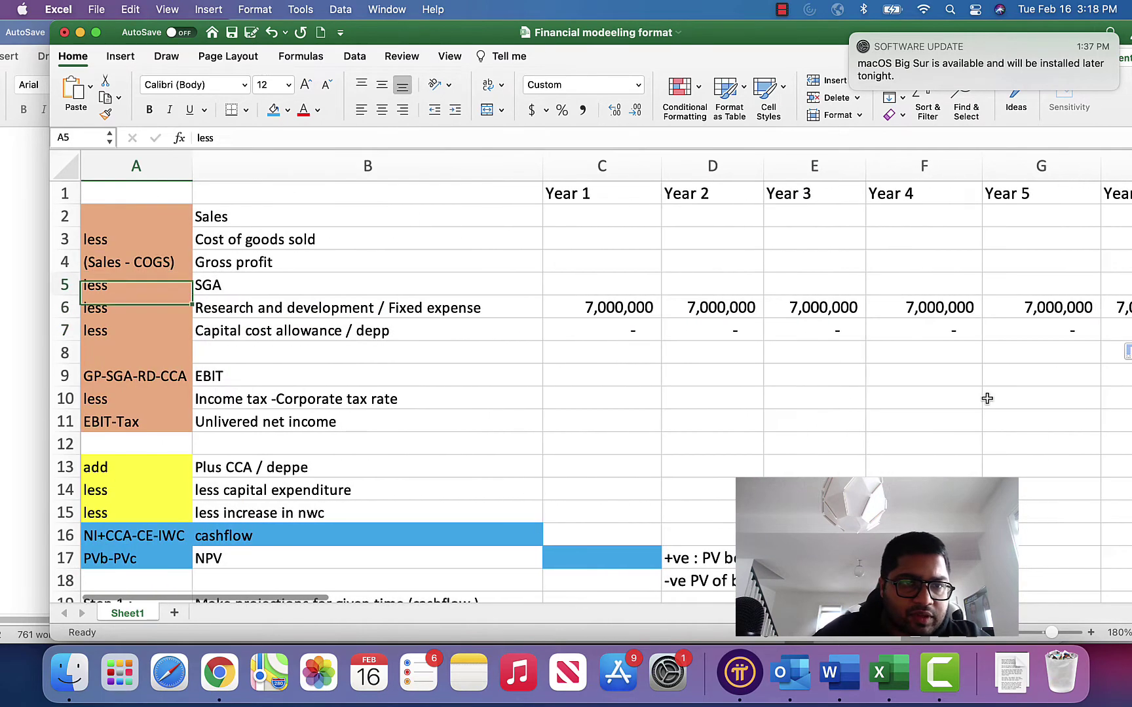
key("Up")
key("Right")
key("Right")
key("Up")
key("Up")
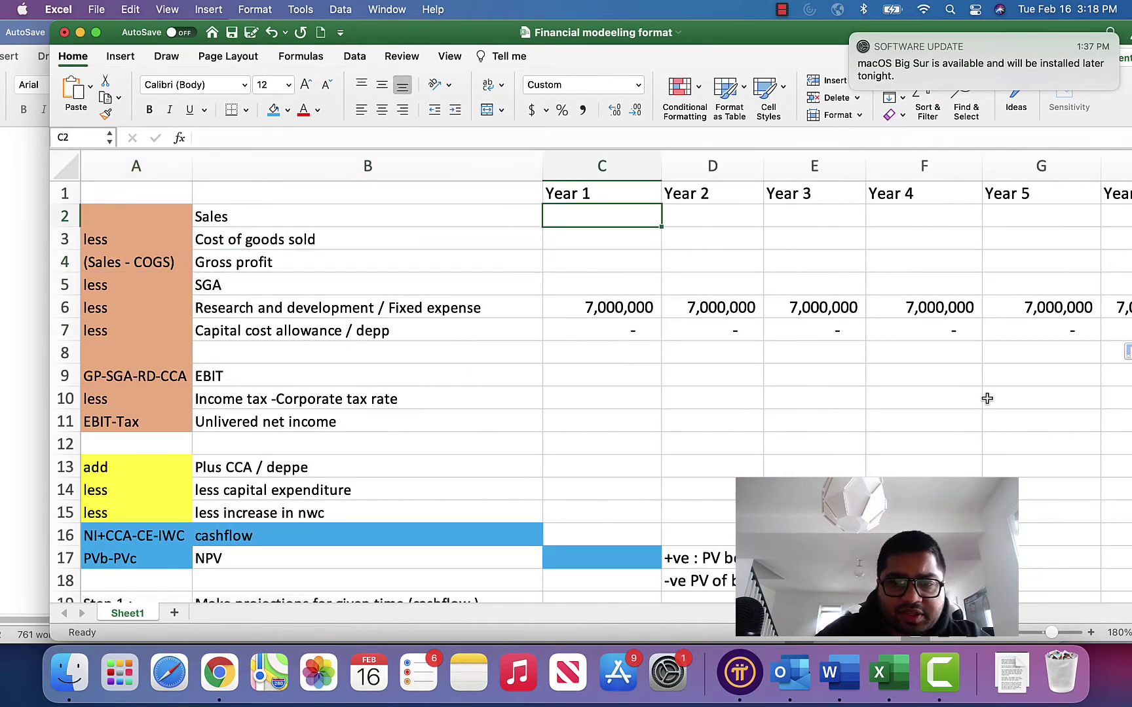
type("0")
key("Return")
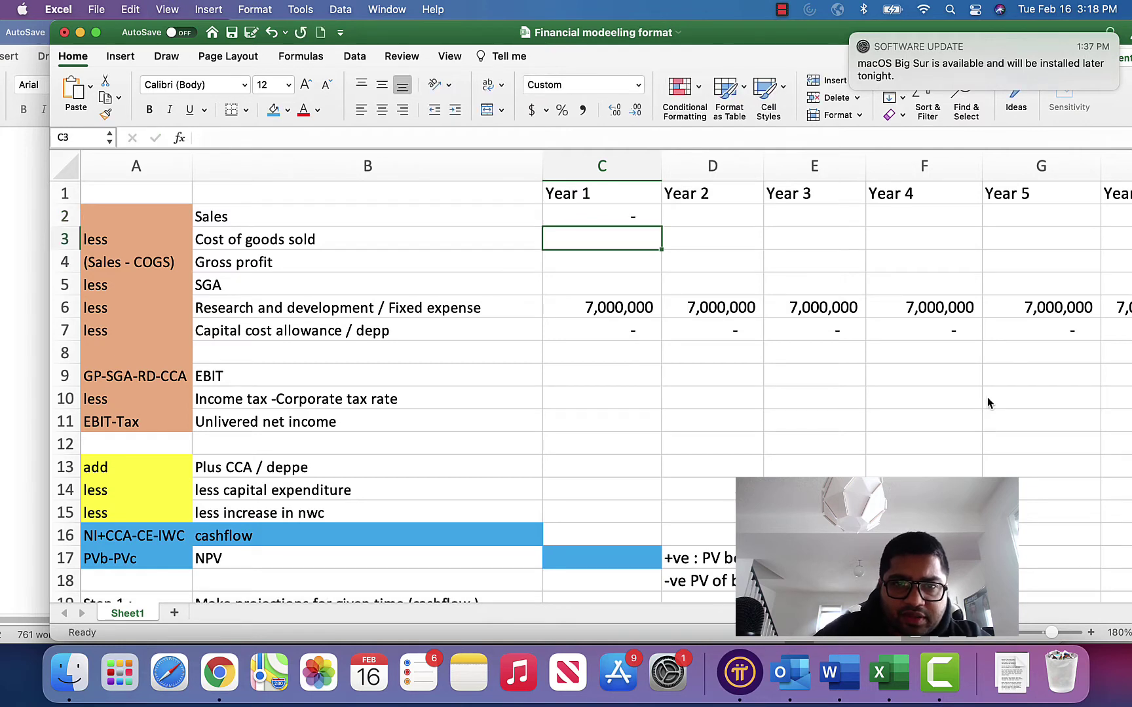
type("0")
key("Return")
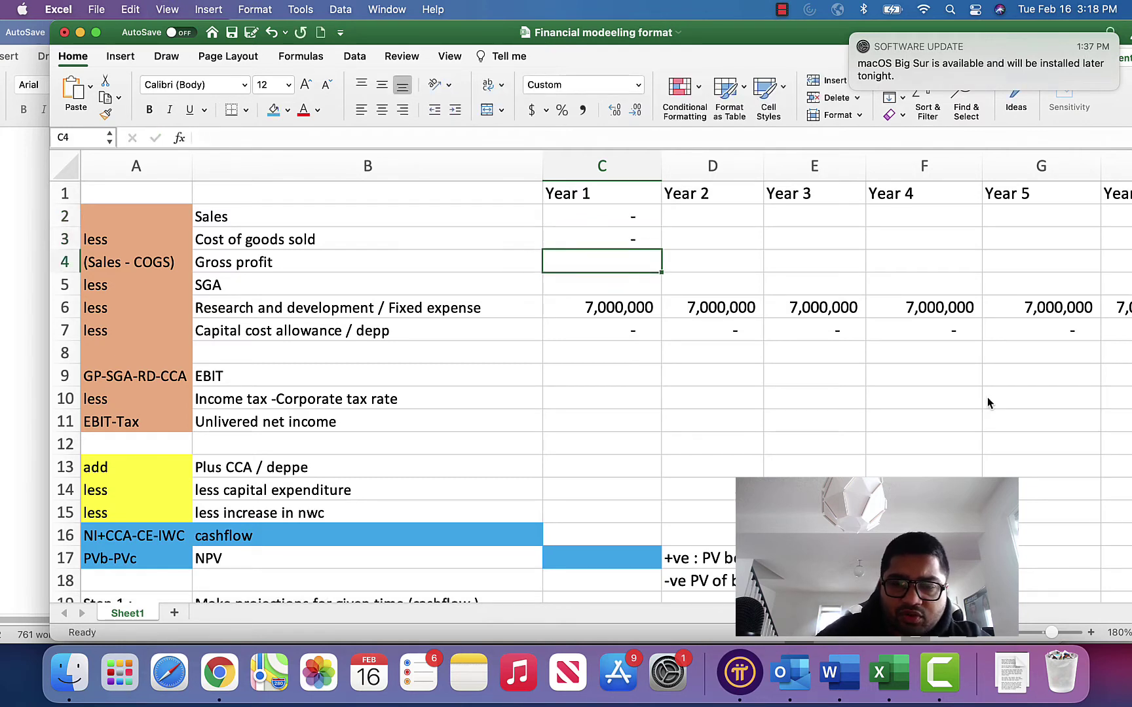
type("0")
key("Return")
type("0")
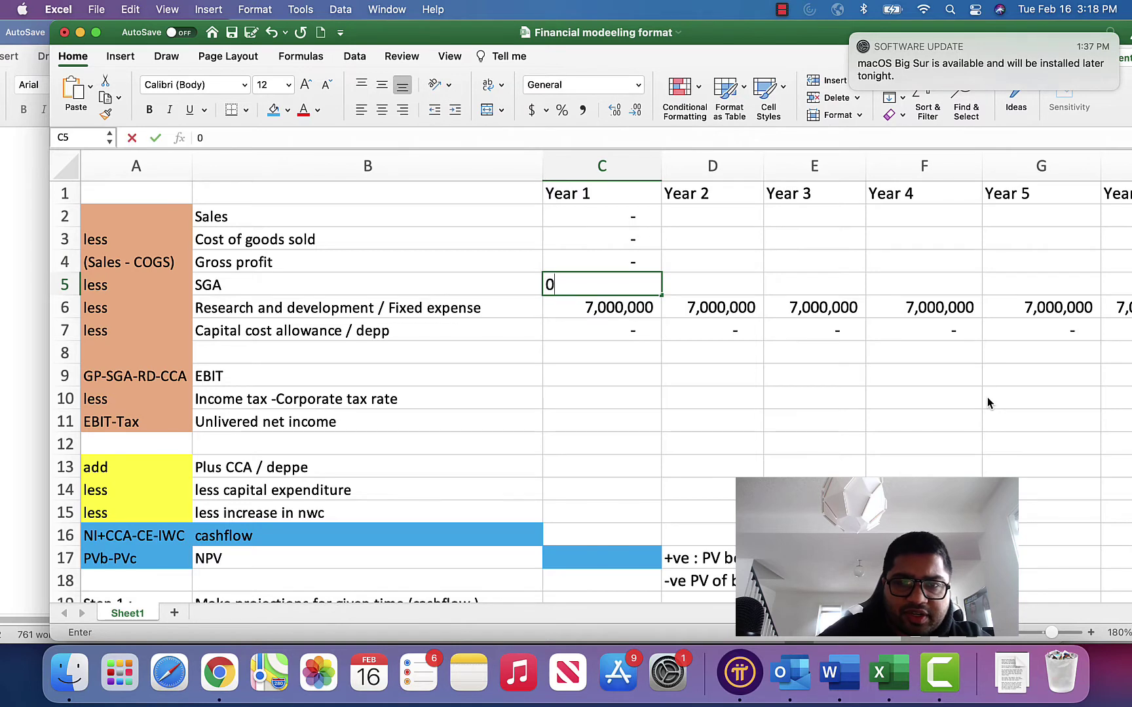
key("Up")
key("Up")
key("Up")
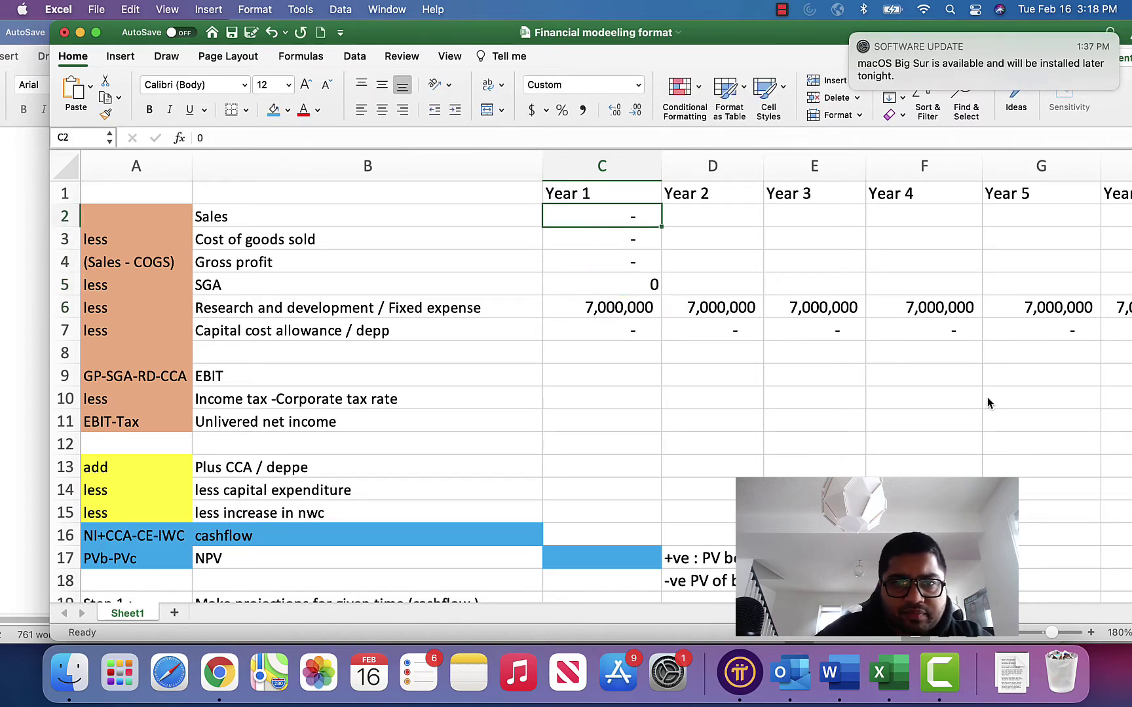
Fill the C2:C5 zeros across to Year 20.
key("shift+Down")
key("shift+Down")
key("shift+Down")
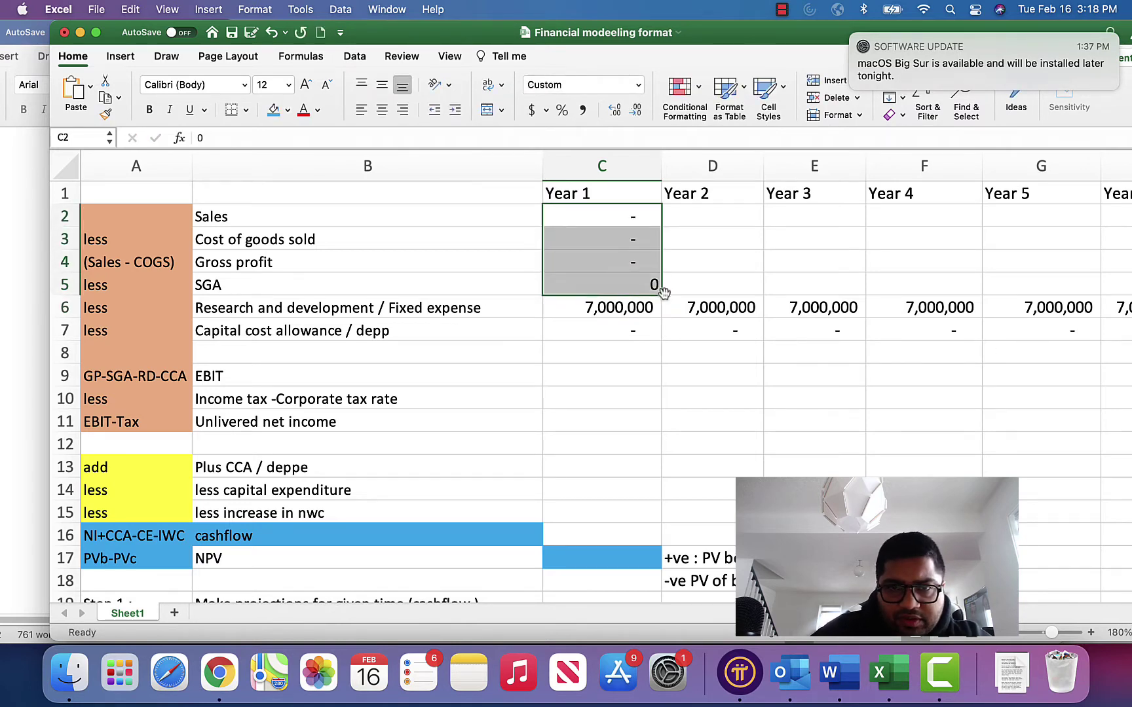
left_click_drag(659, 295, 783, 298)
left_click_drag(695, 291, 695, 291)
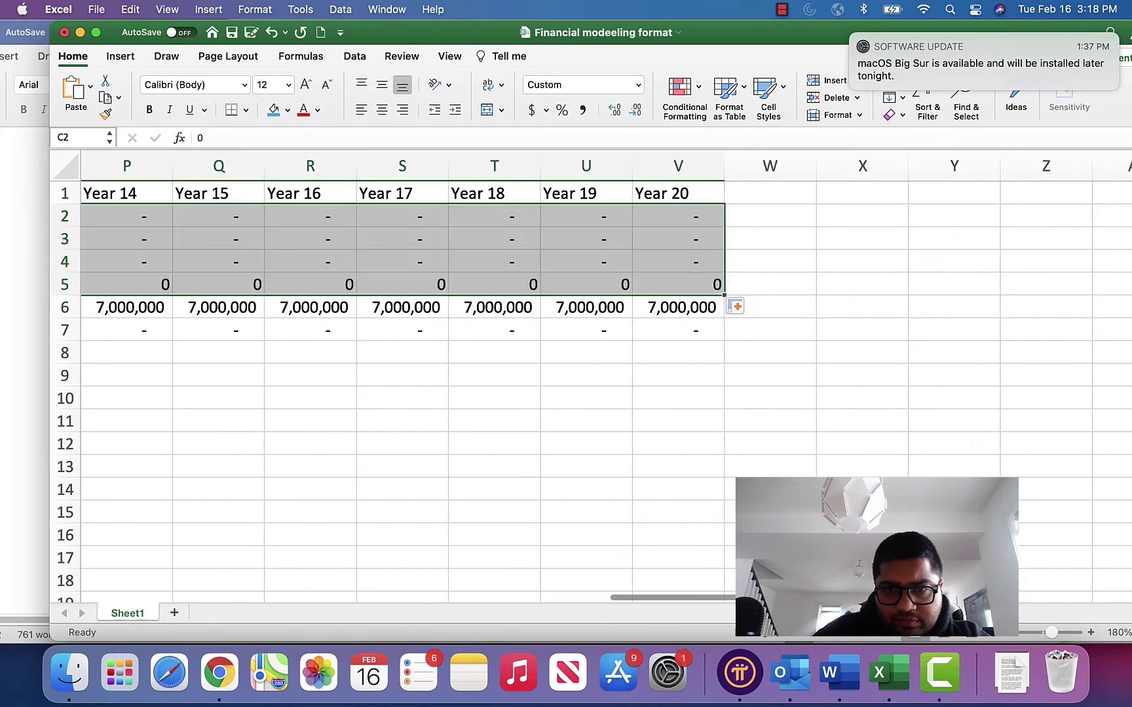
scroll(458, 327, "left", 10)
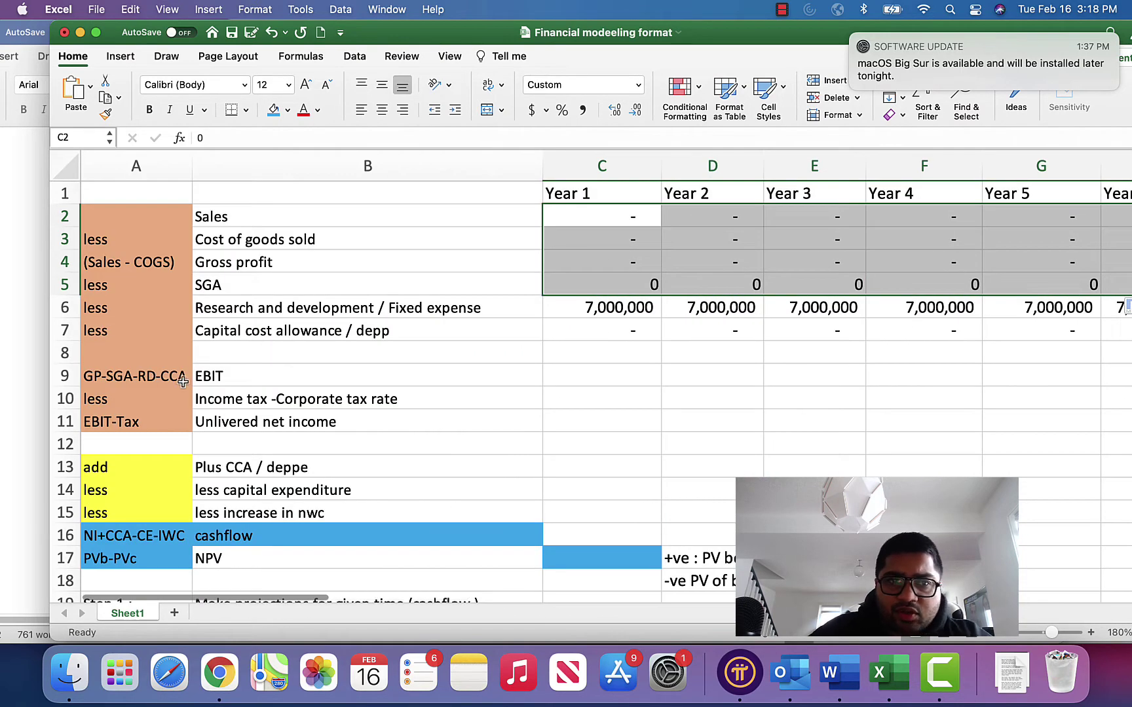
Enter the EBIT formula =C4-C5-C6-C7 in C9.
left_click(600, 380)
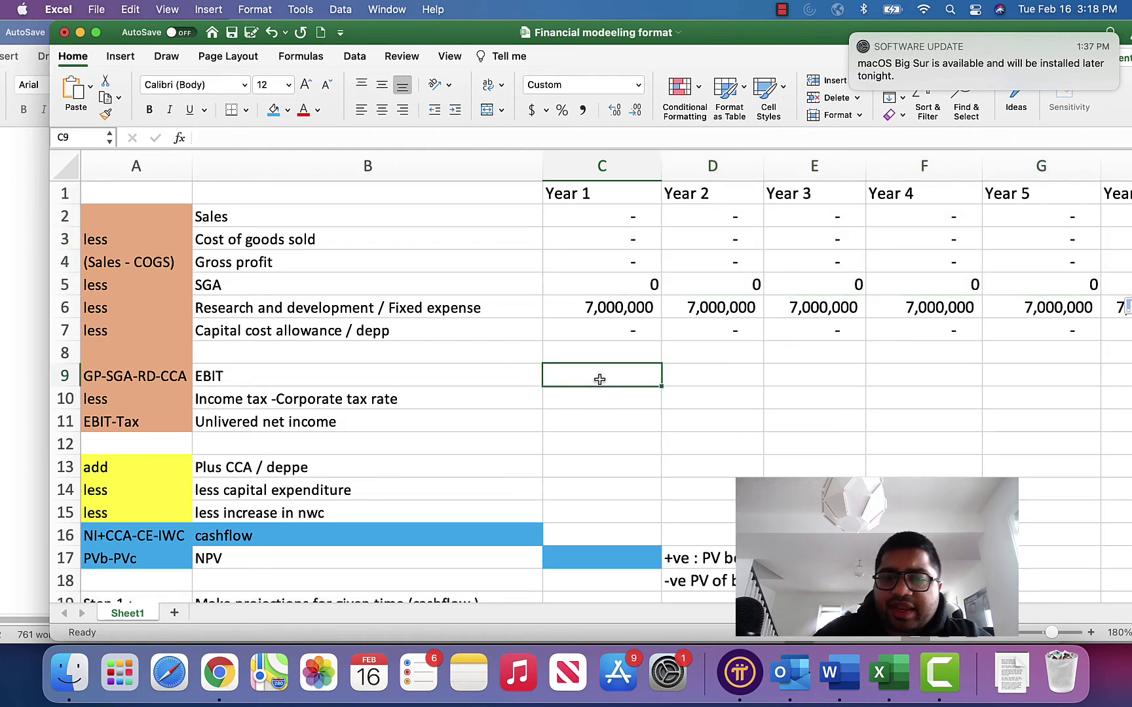
type("=")
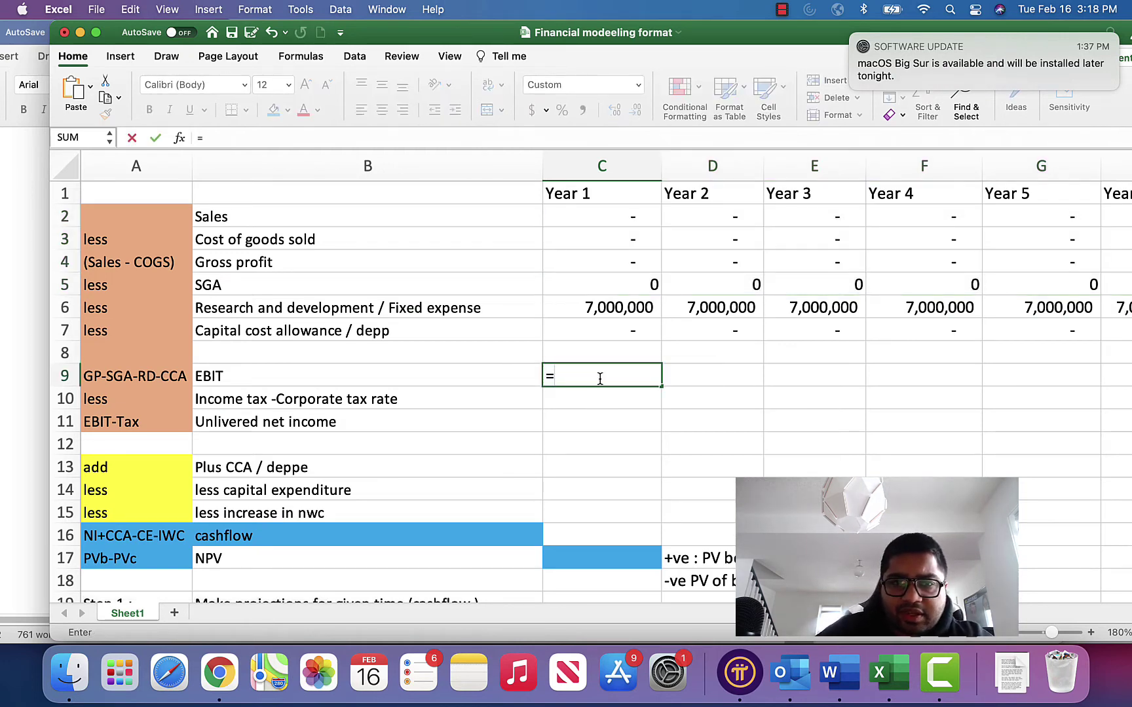
key("Escape")
key("Up")
key("Up")
key("Up")
key("Up")
key("Up")
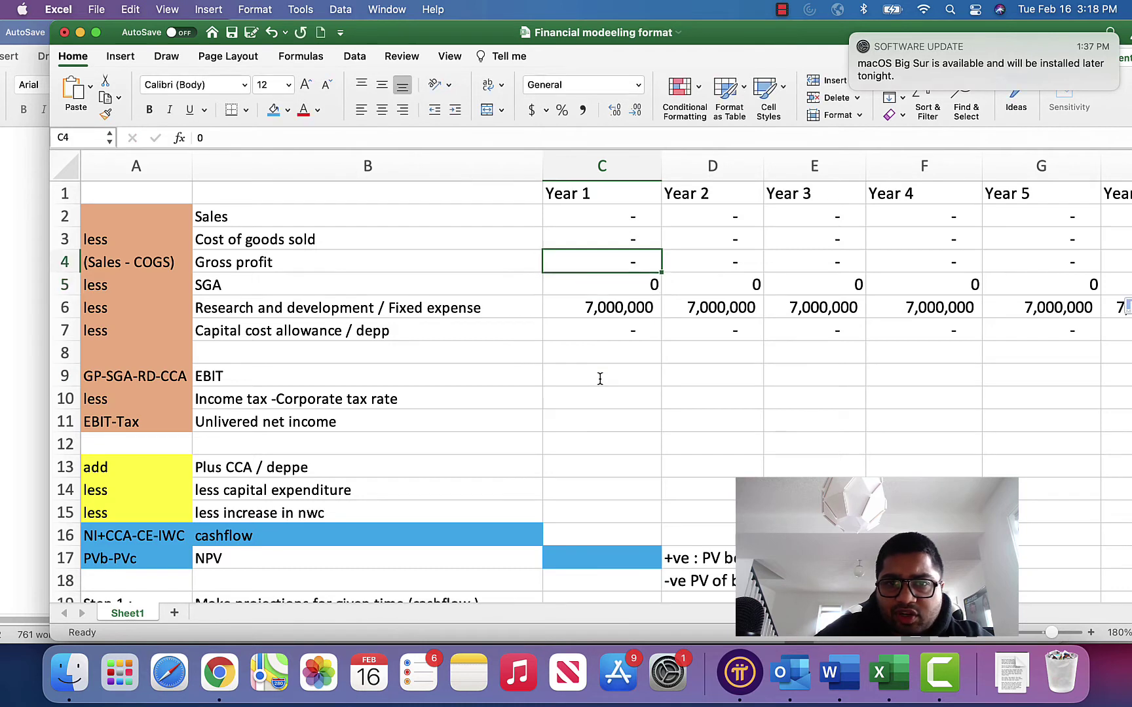
key("Down")
key("Down")
key("Down")
key("Down")
key("Down")
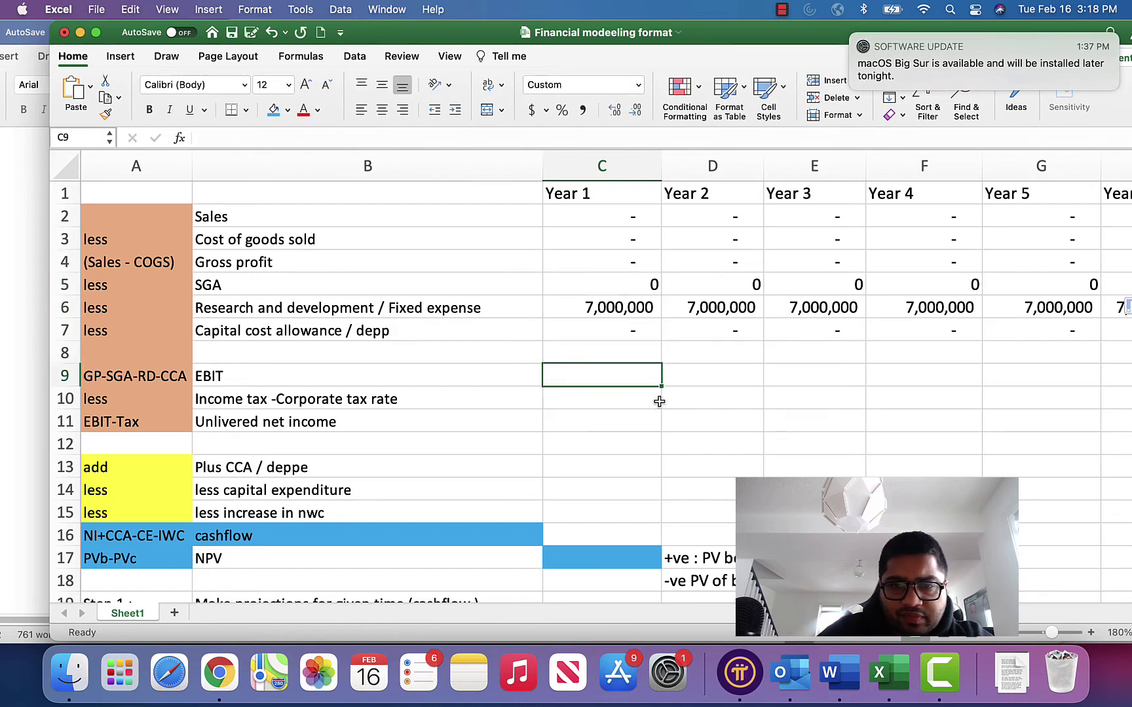
type("=")
key("Up")
key("Up")
key("Up")
key("Up")
key("Up")
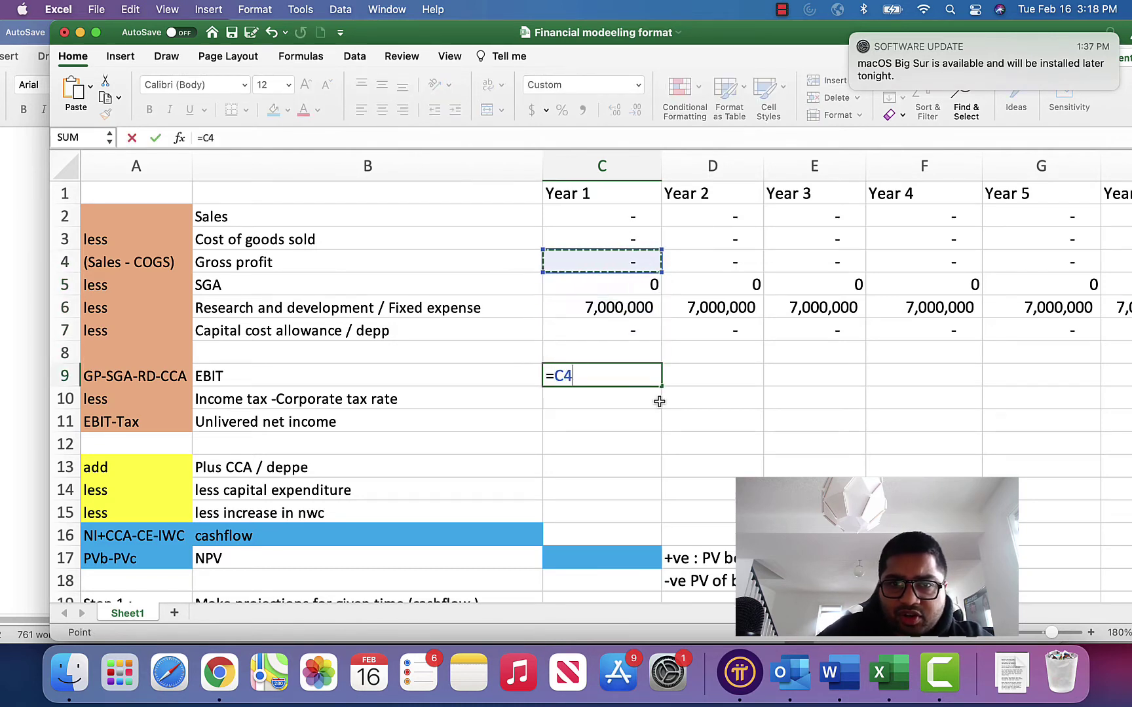
type("-")
key("Up")
key("Up")
key("Up")
key("Up")
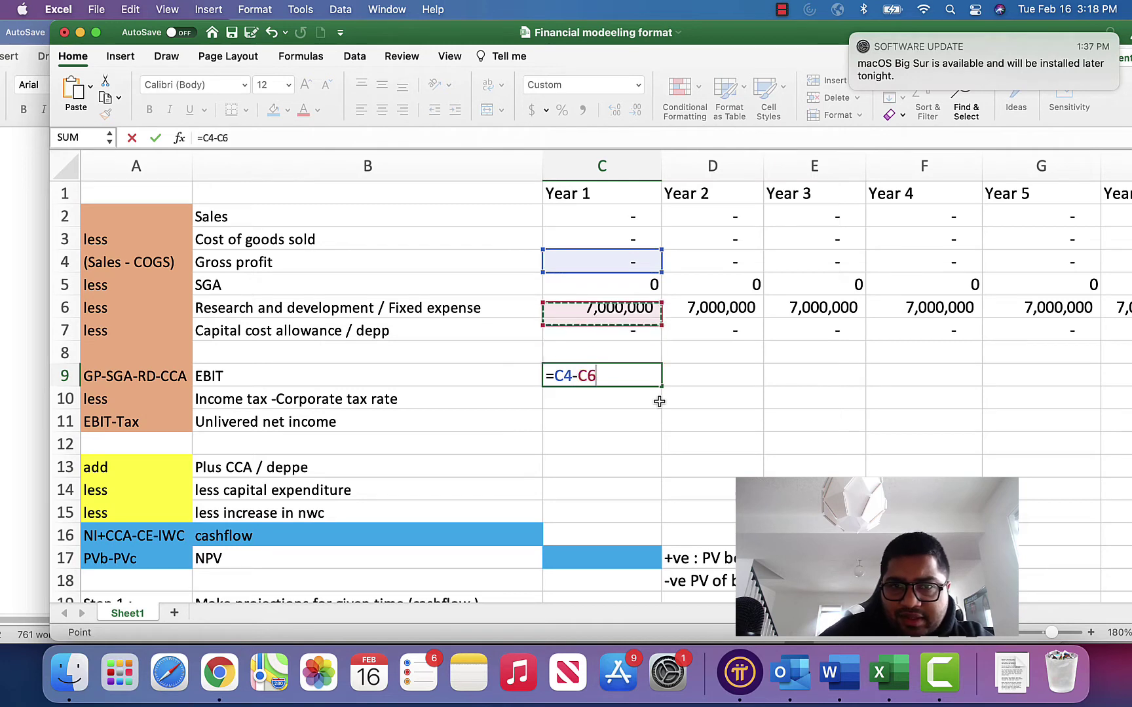
type("-")
key("Up")
key("Up")
key("Up")
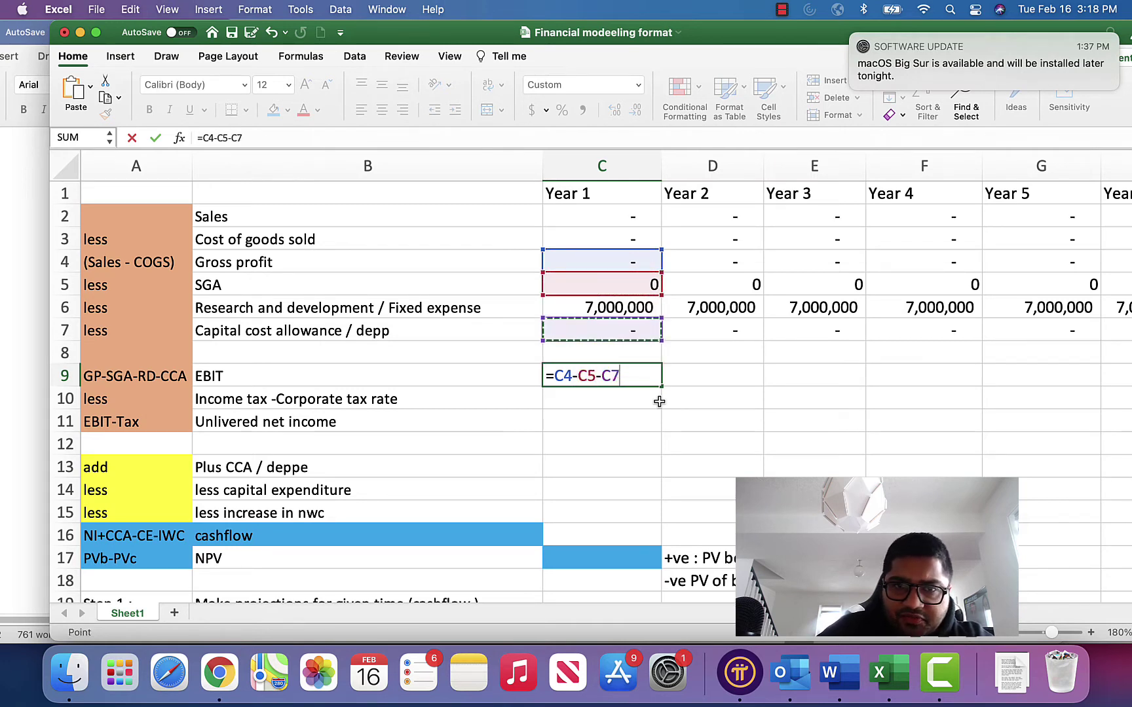
type("-")
key("Up")
key("Up")
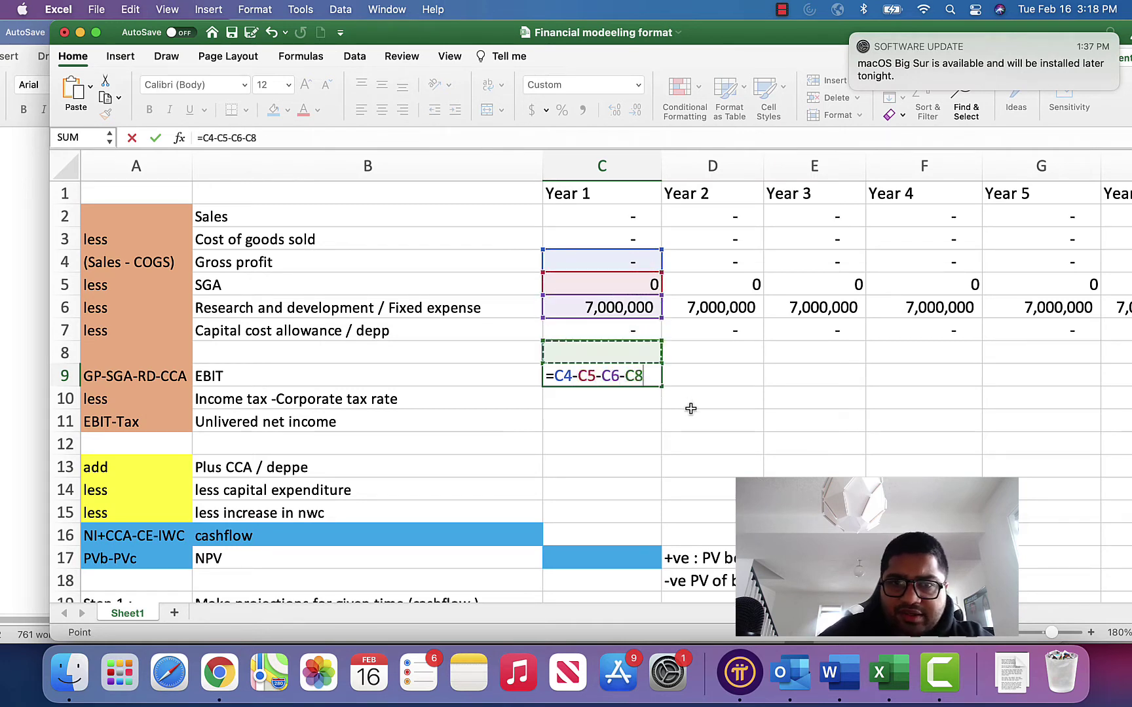
key("Return")
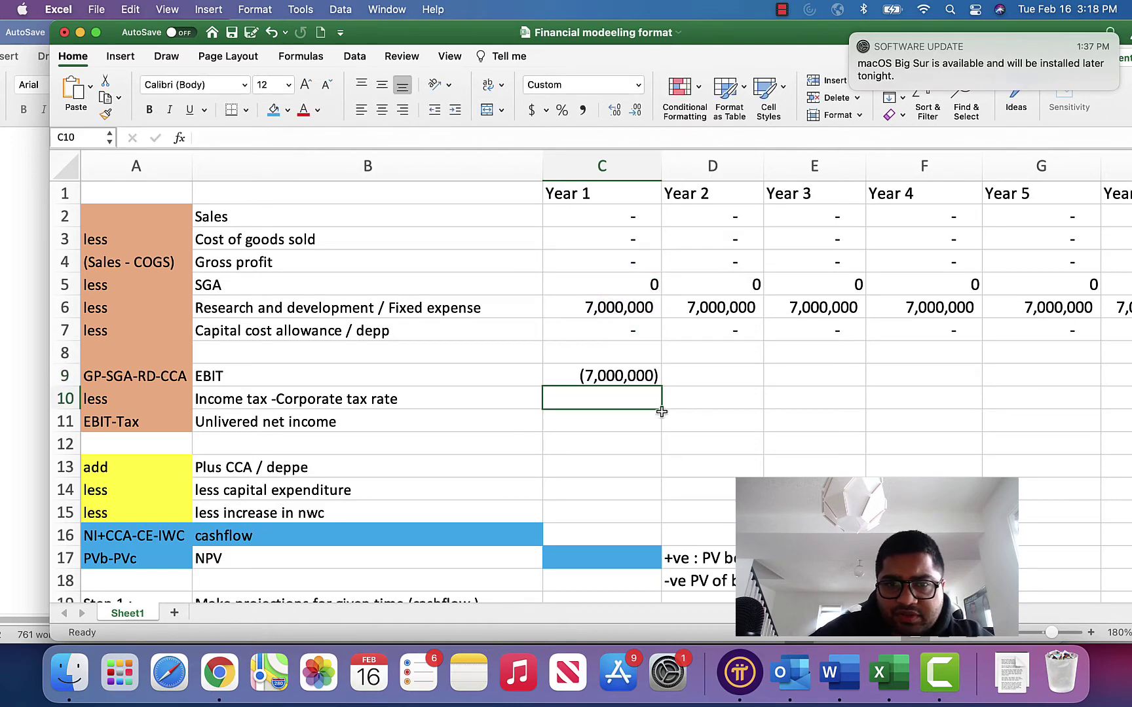
Fill the EBIT formula across to Year 20, showing (7,000,000).
left_click(628, 380)
left_click_drag(661, 386, 965, 403)
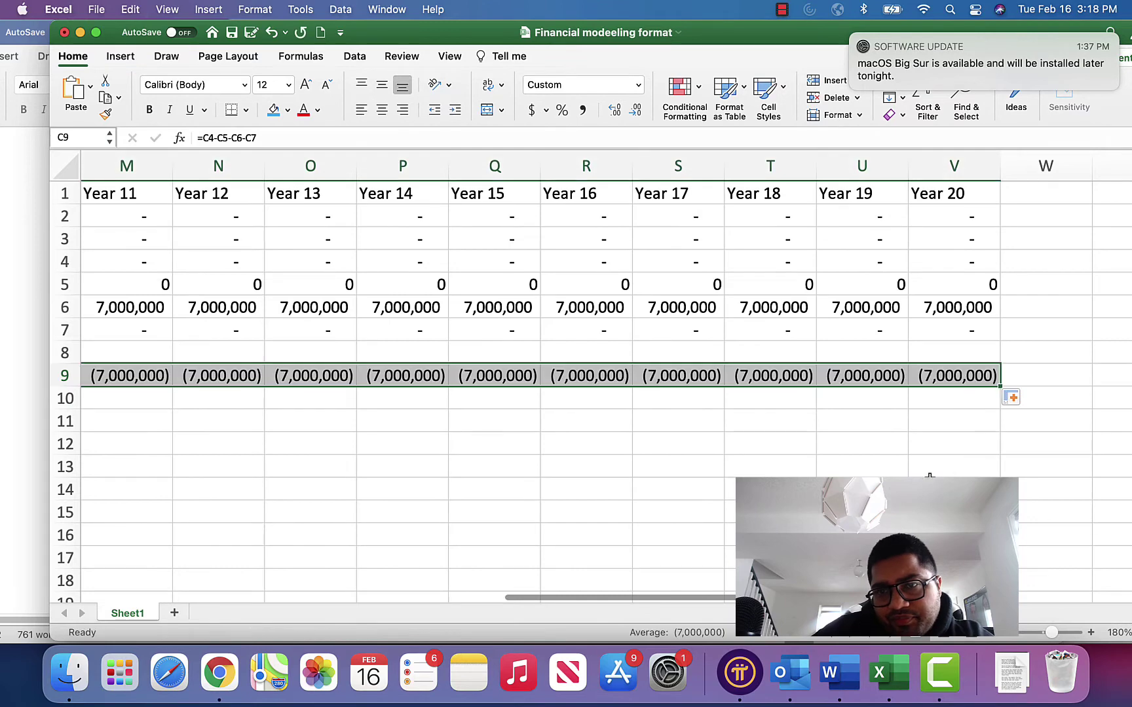
left_click_drag(557, 597, 169, 610)
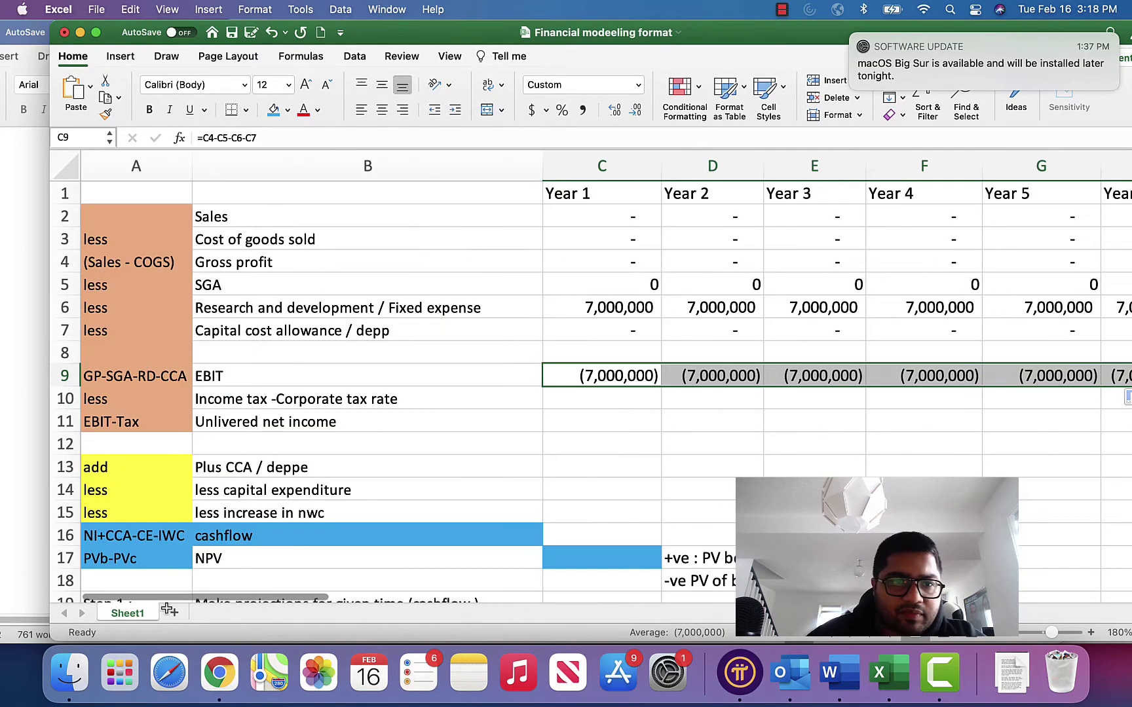
left_click(604, 401)
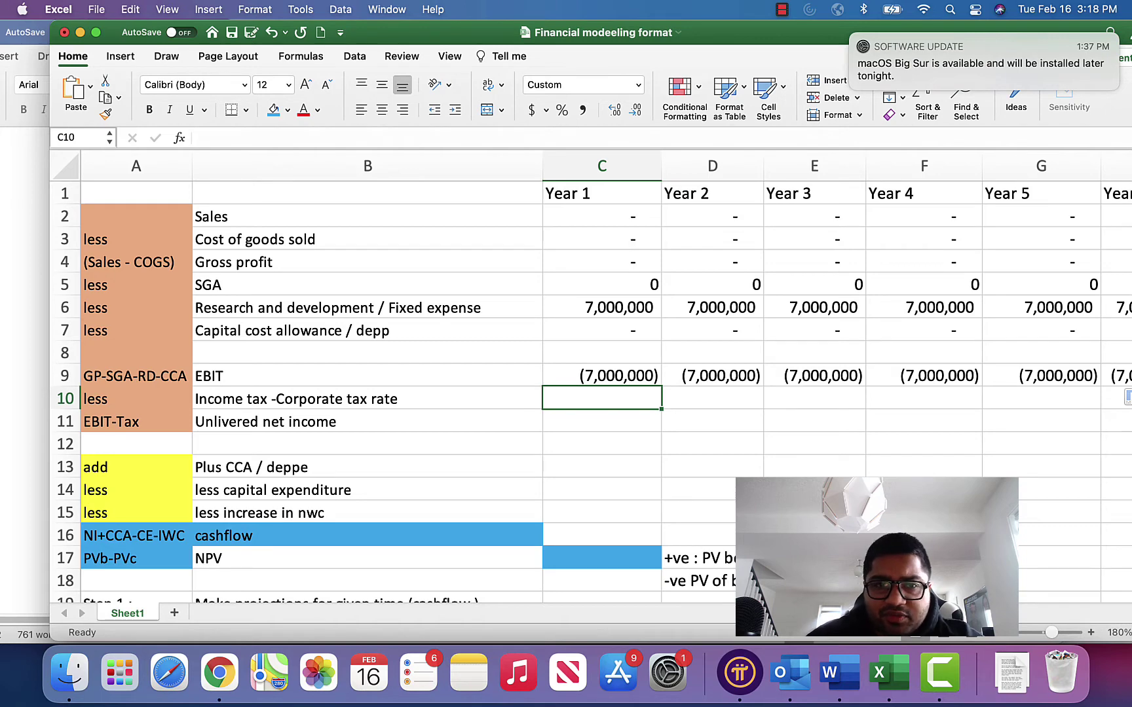
key("super+Tab")
key("super+Tab")
key("super+Tab")
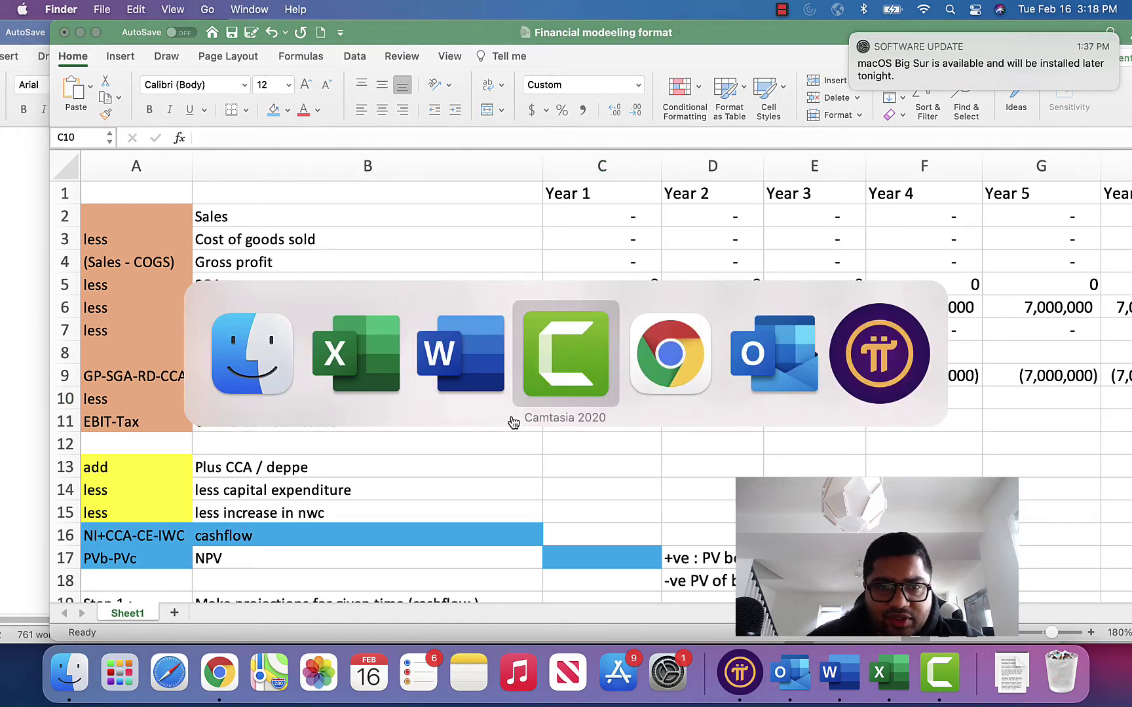
key("super+Tab")
key("super+Tab")
key("super+Tab")
key("super+Tab")
key("super+Tab")
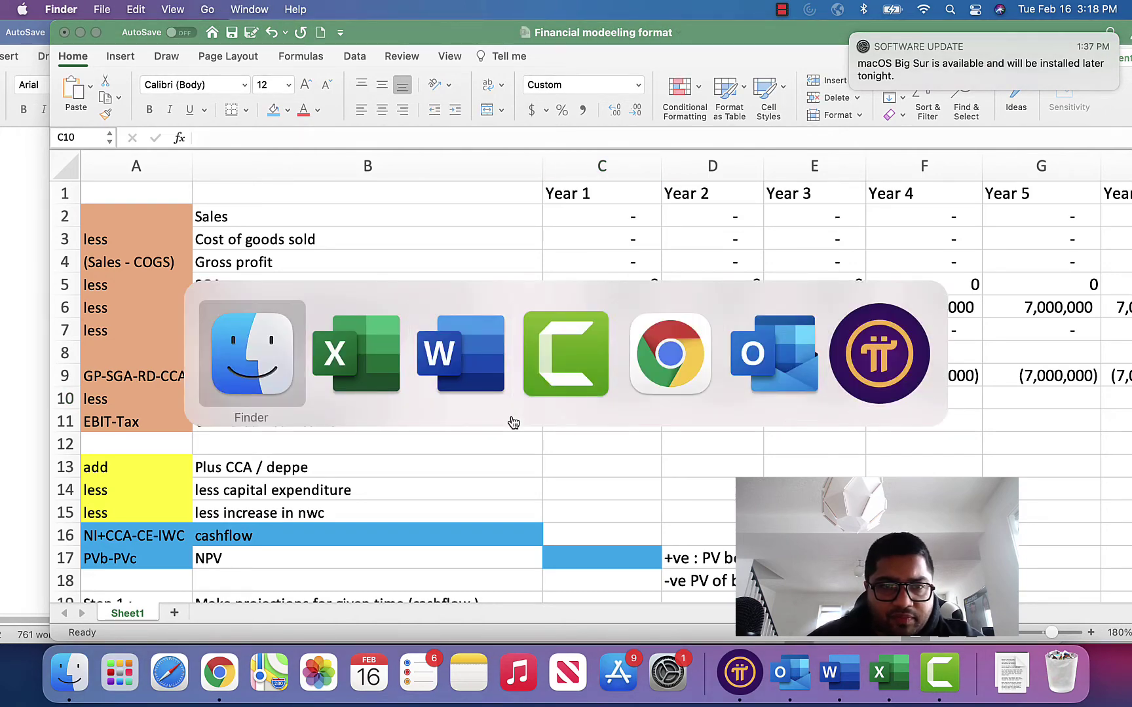
key("super+Tab")
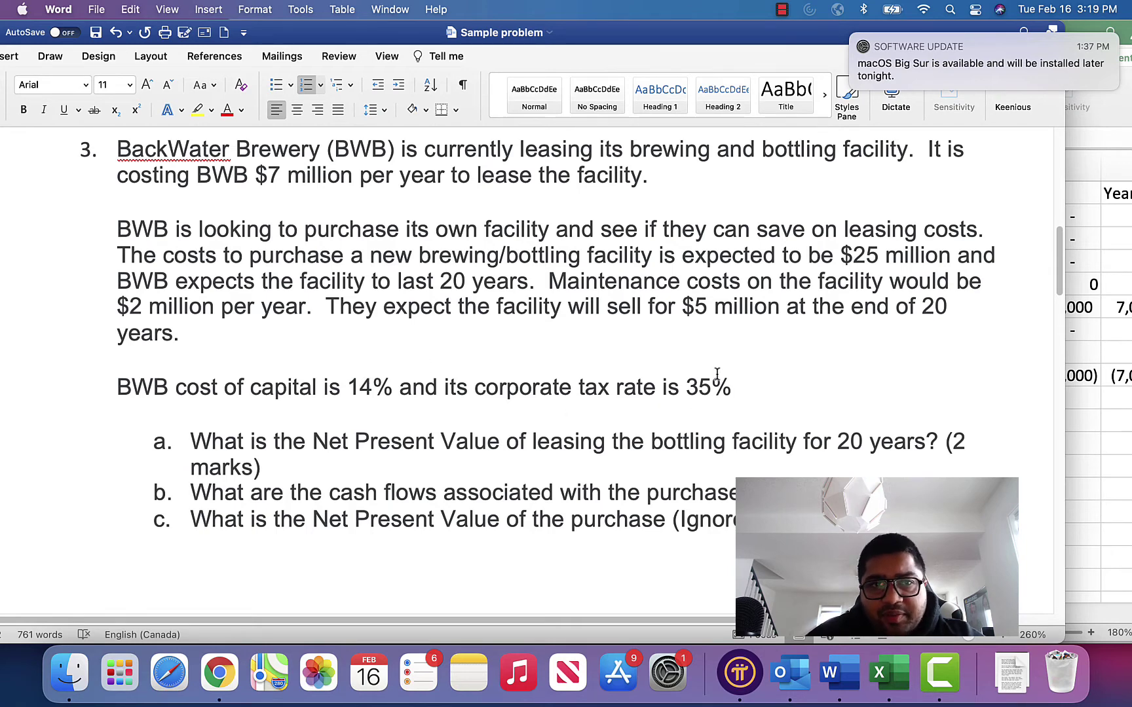
key("super+Tab")
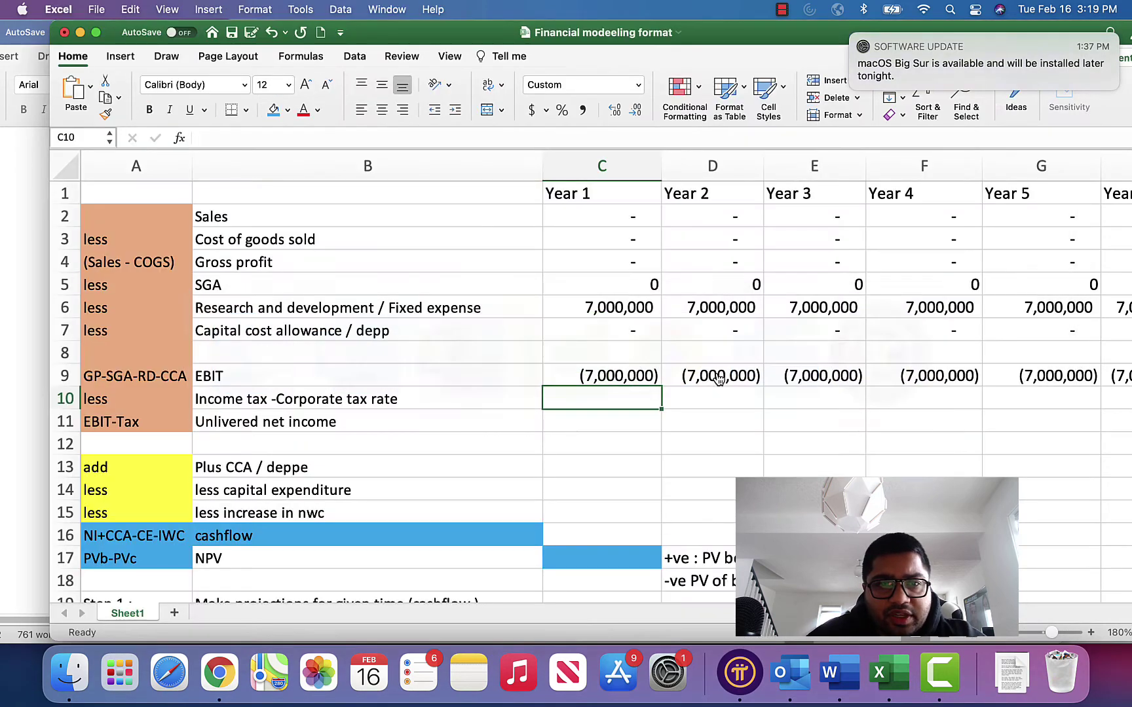
key("super+Tab")
key("super+Tab")
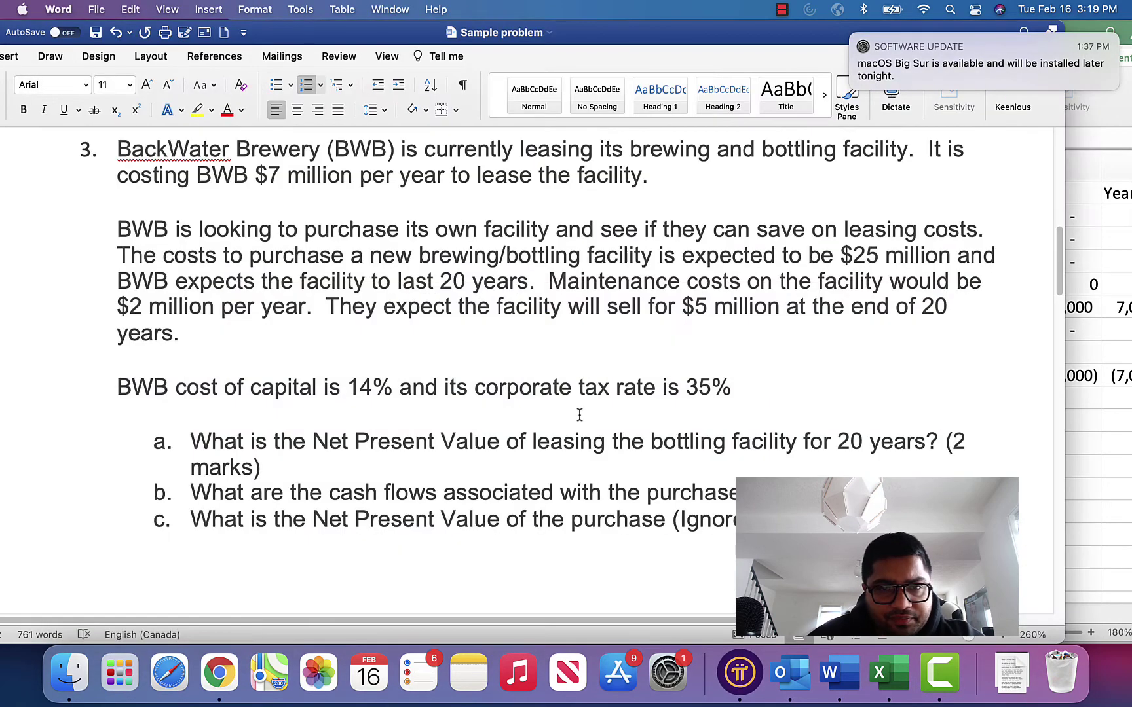
key("super+Tab")
key("super+Tab")
key("super+Tab")
key("super+Tab")
key("super+Tab")
key("super+Tab")
key("super+Tab")
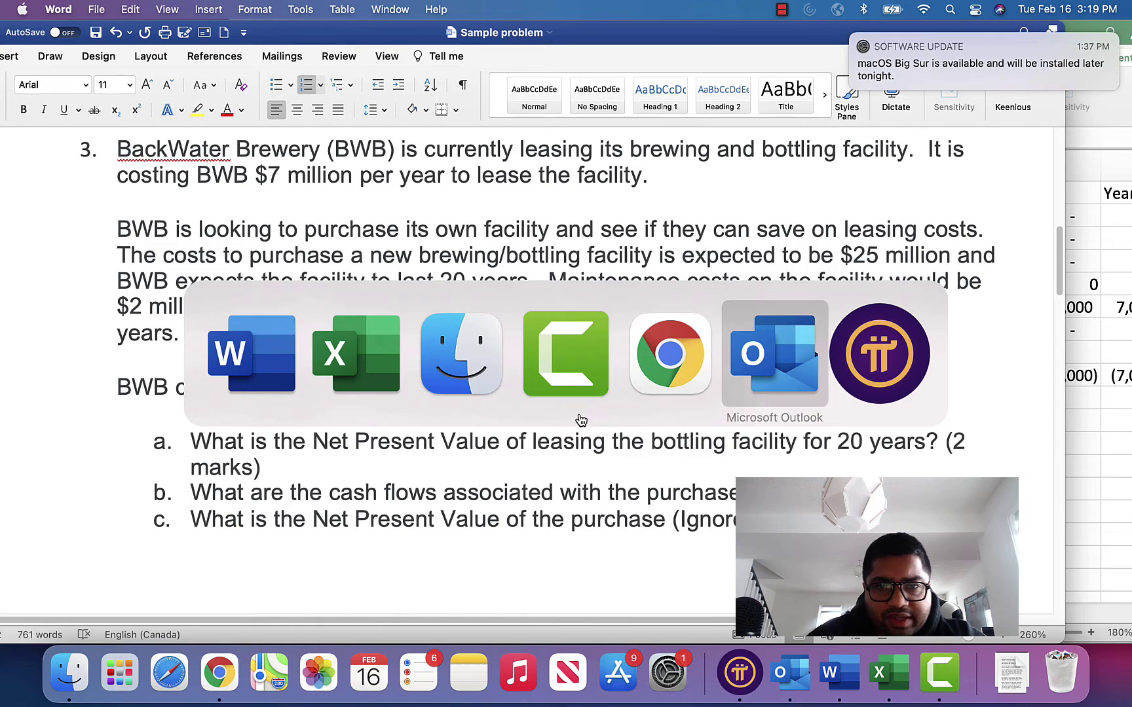
key("super+Tab")
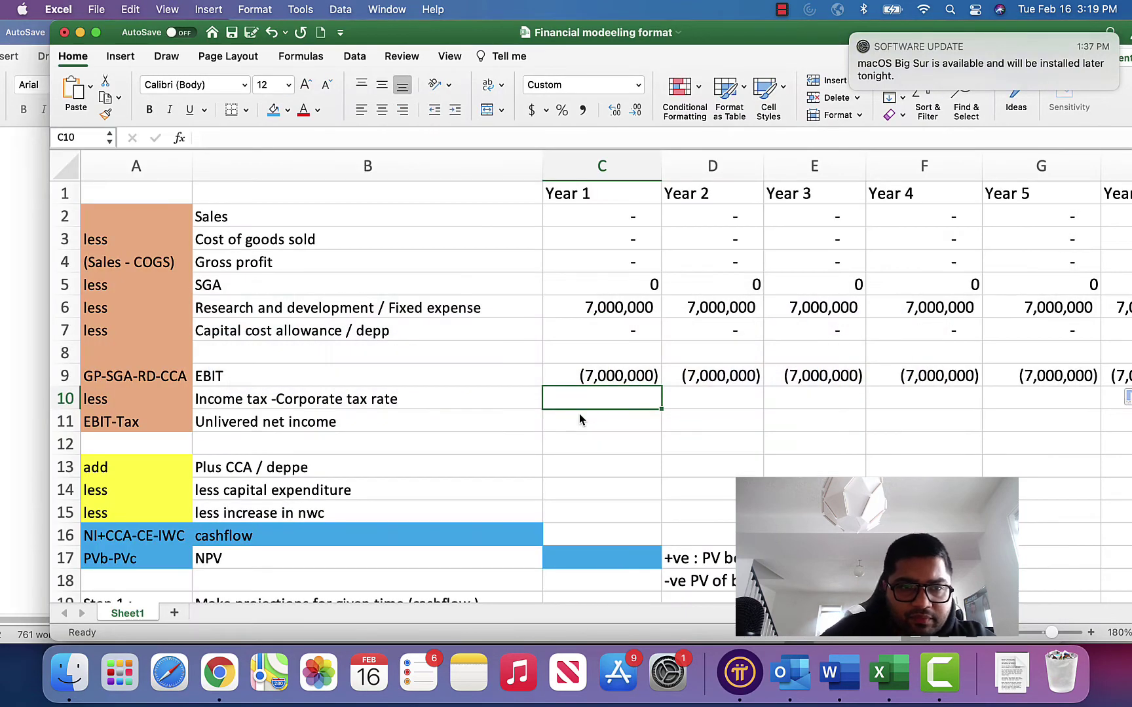
Enter income tax at 35% of EBIT in C10 and fill it to Year 20.
type("=")
key("Up")
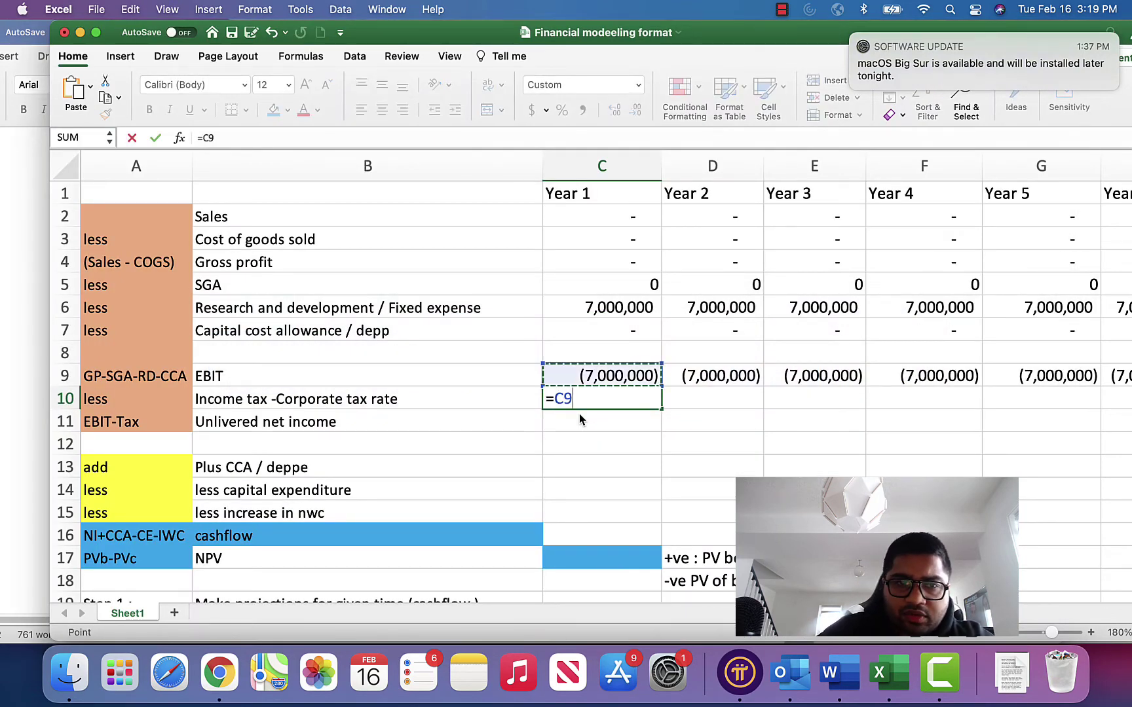
type("*35%")
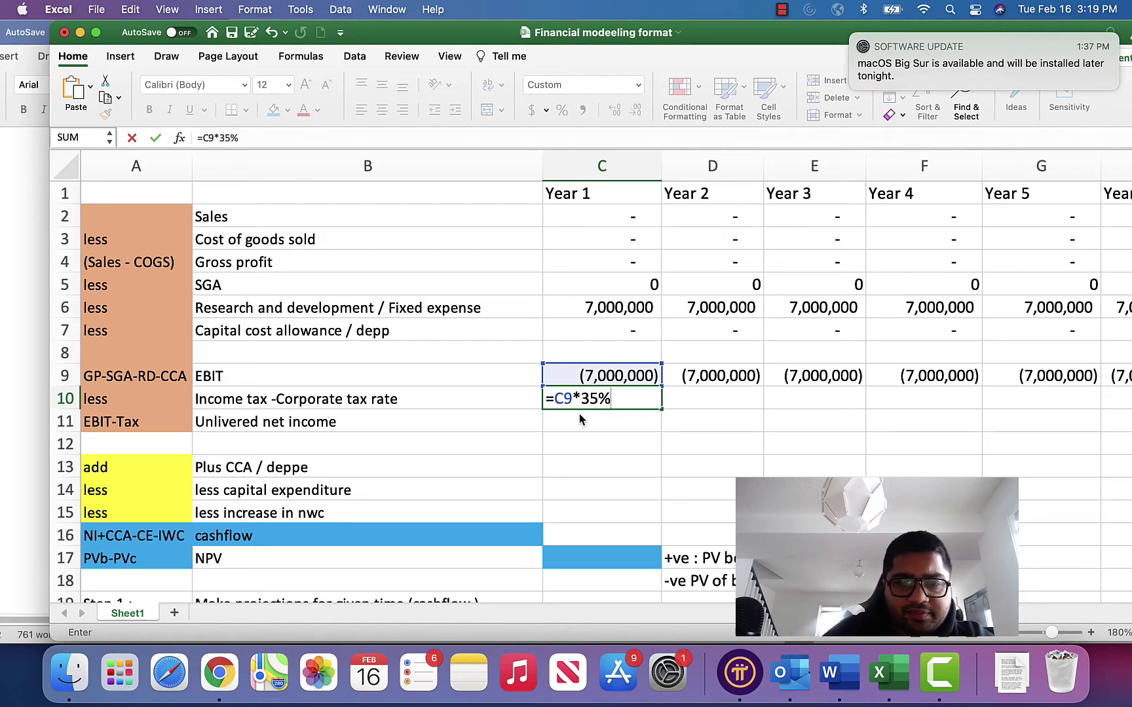
key("Return")
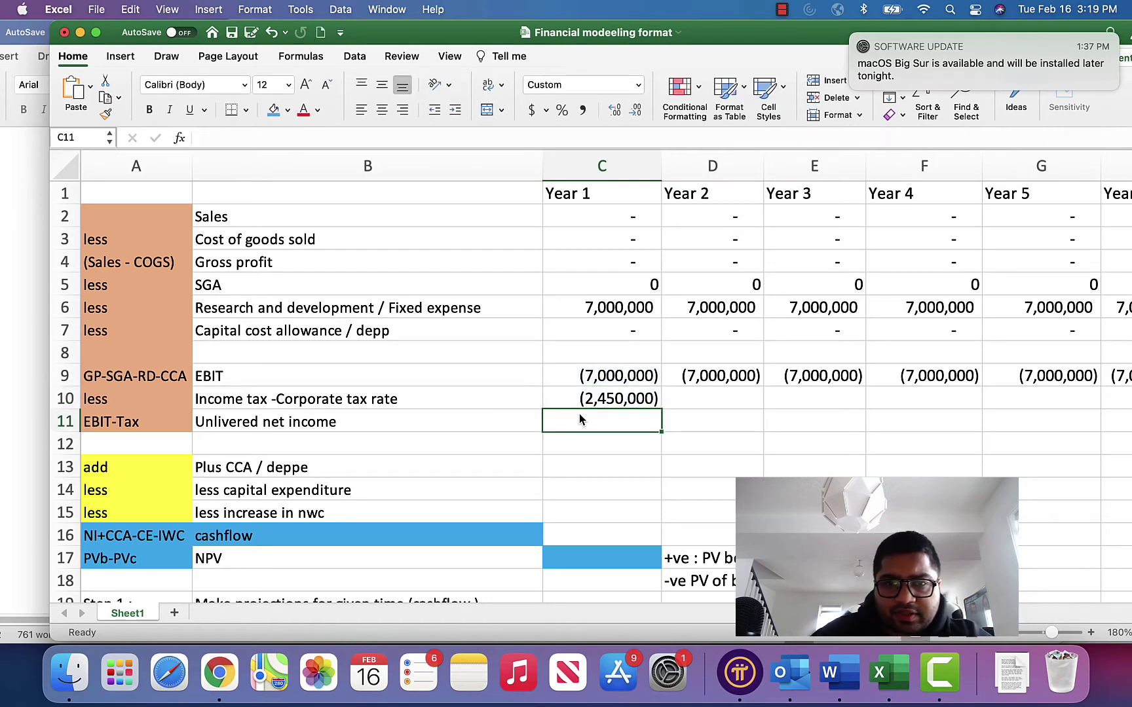
key("Up")
left_click_drag(659, 410, 991, 404)
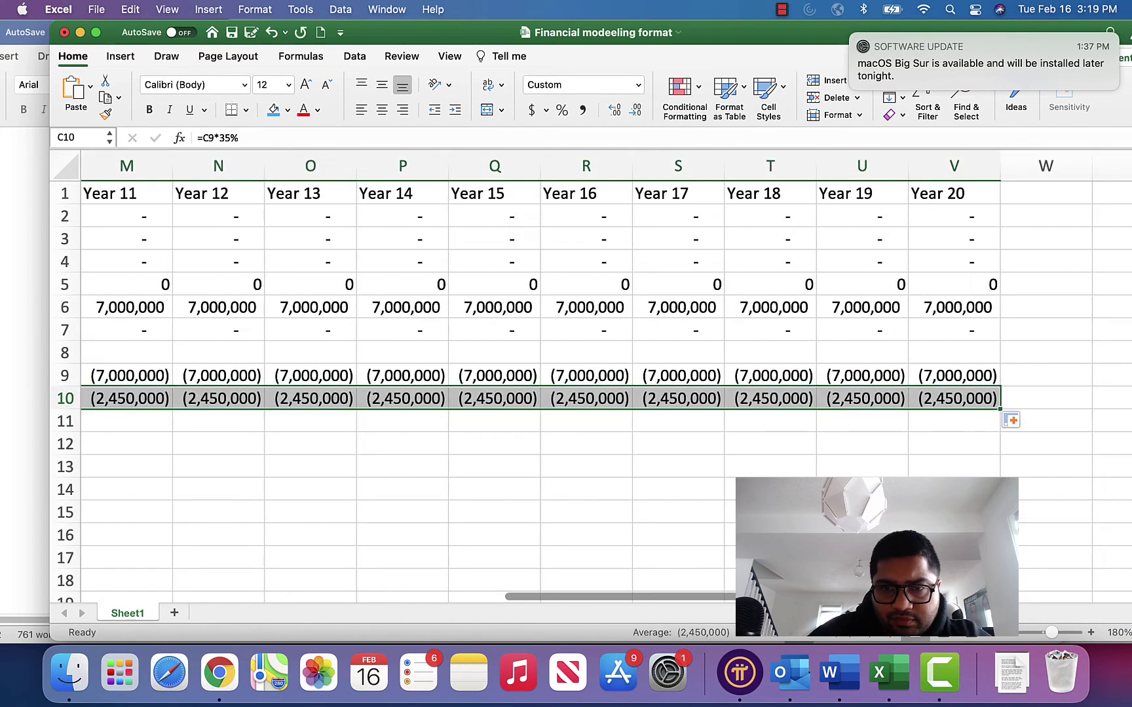
scroll(373, 564, "left", 10)
Enter unlevered net income =C9-C10 in C11.
left_click(595, 421)
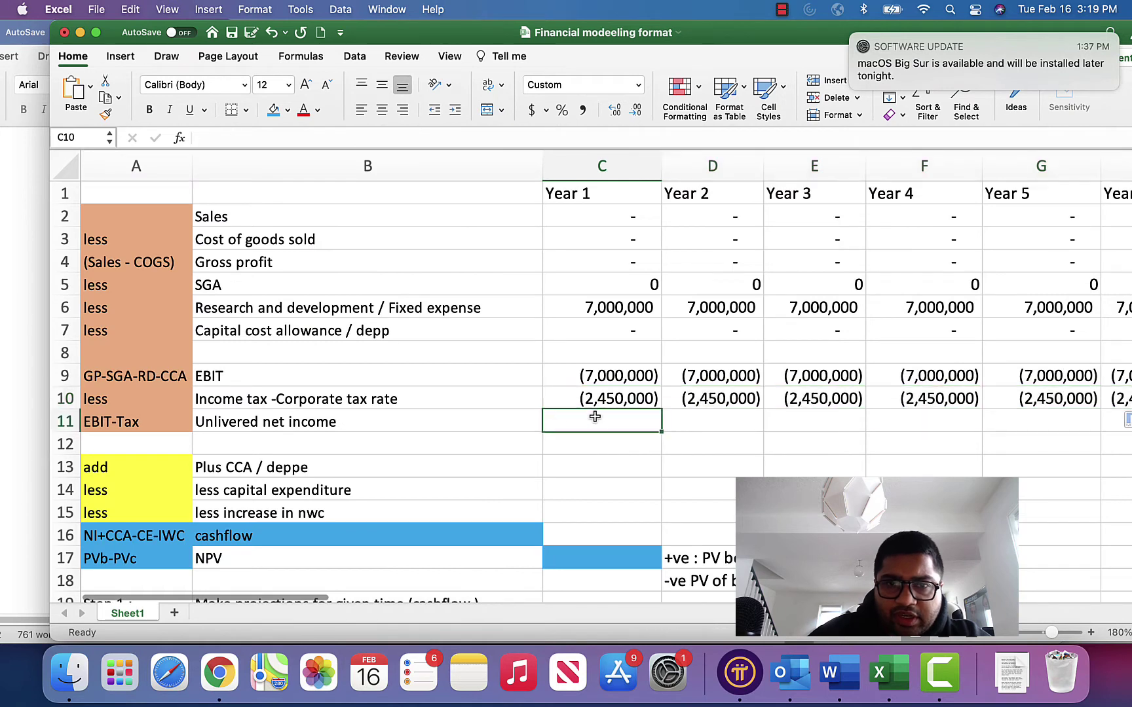
type("=")
key("Up")
key("Up")
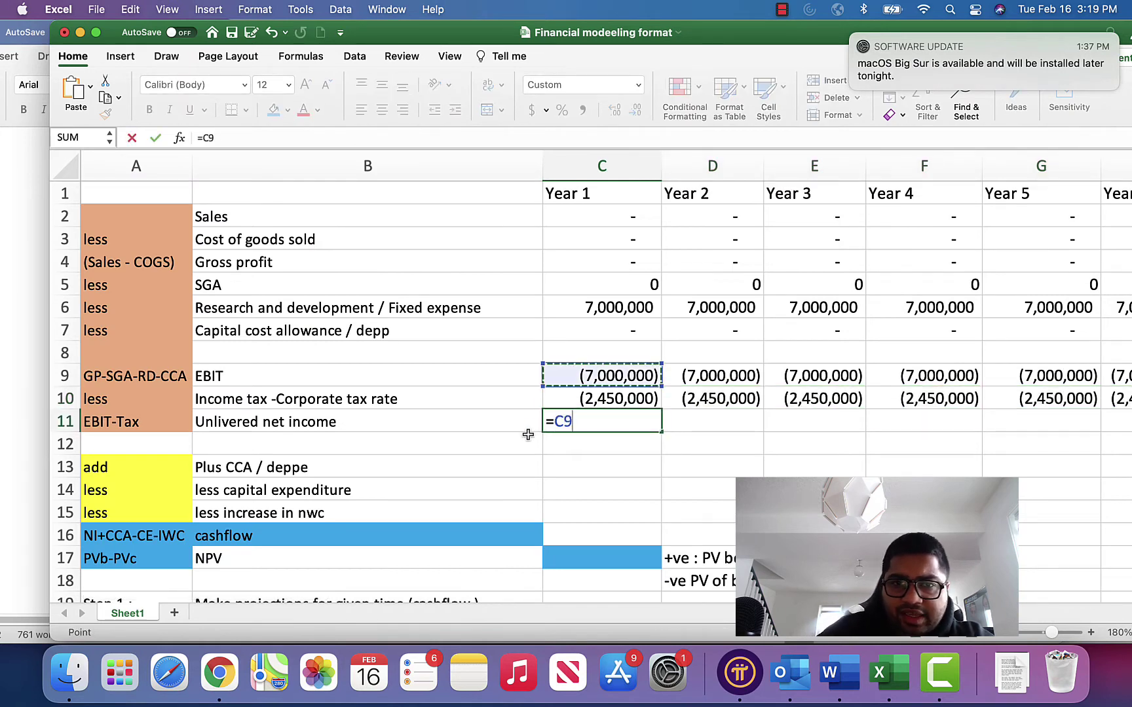
type("-")
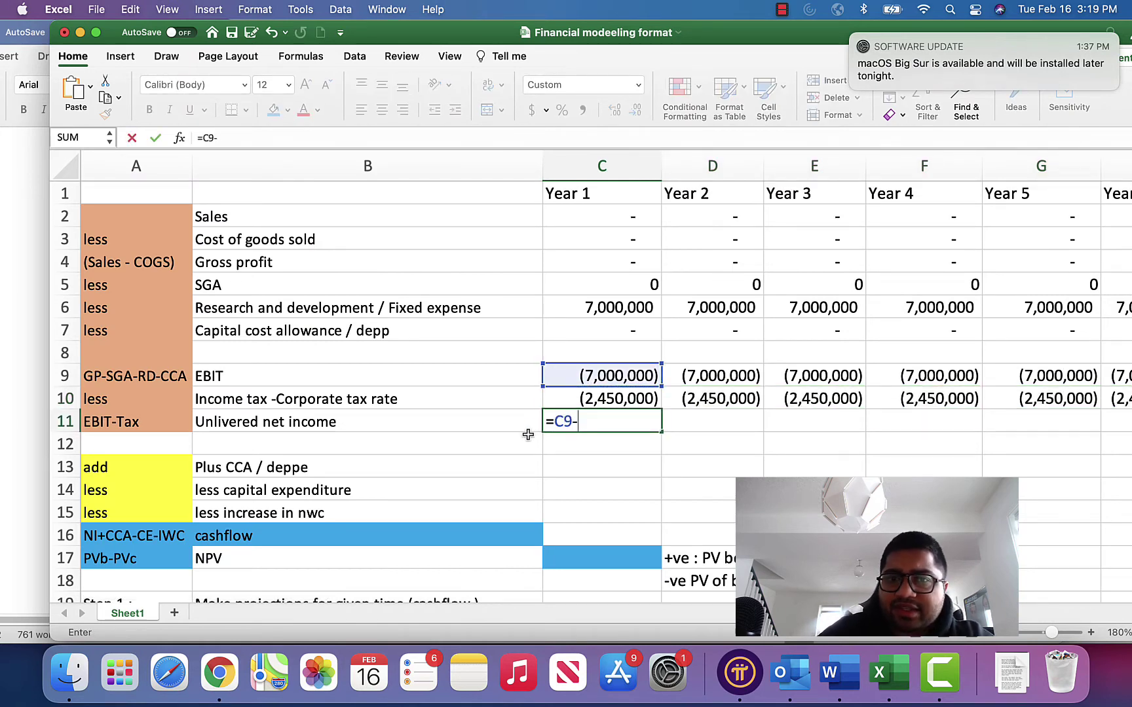
key("Up")
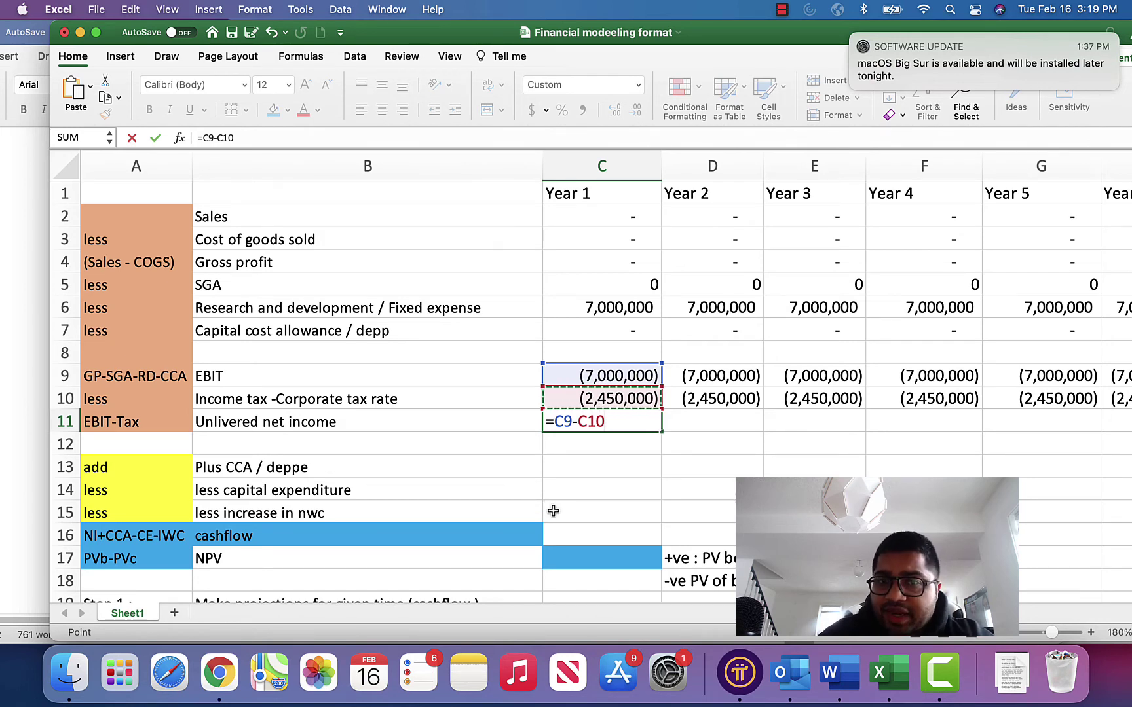
key("Return")
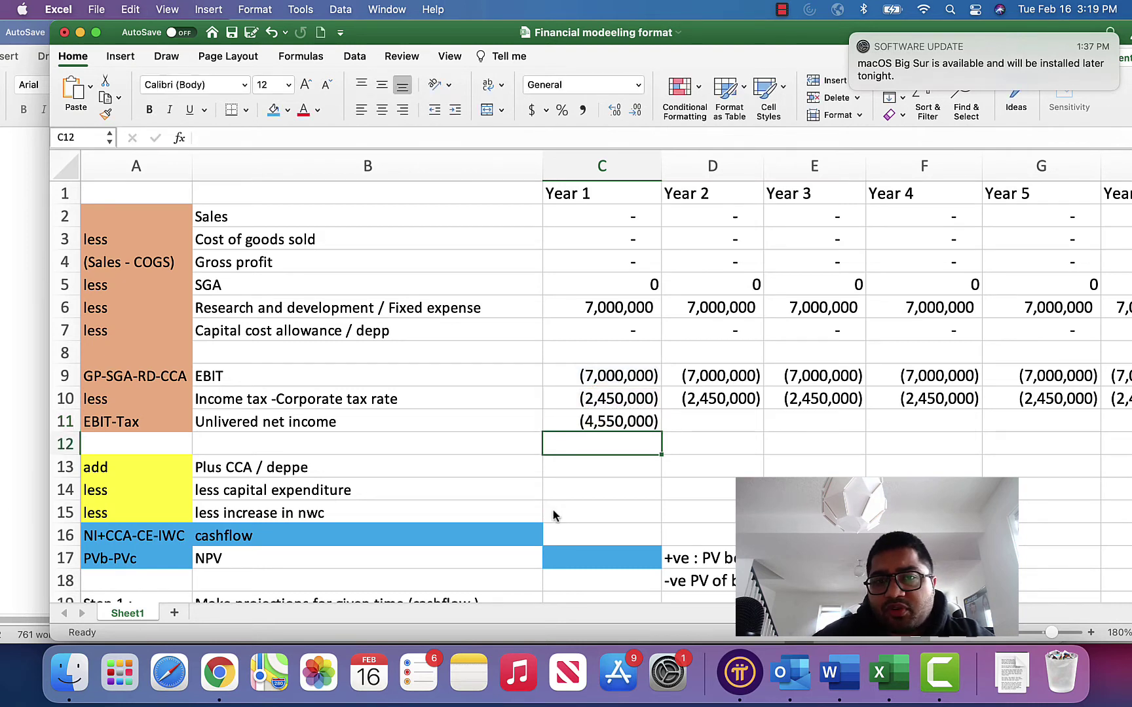
left_click(648, 425)
left_click(645, 398)
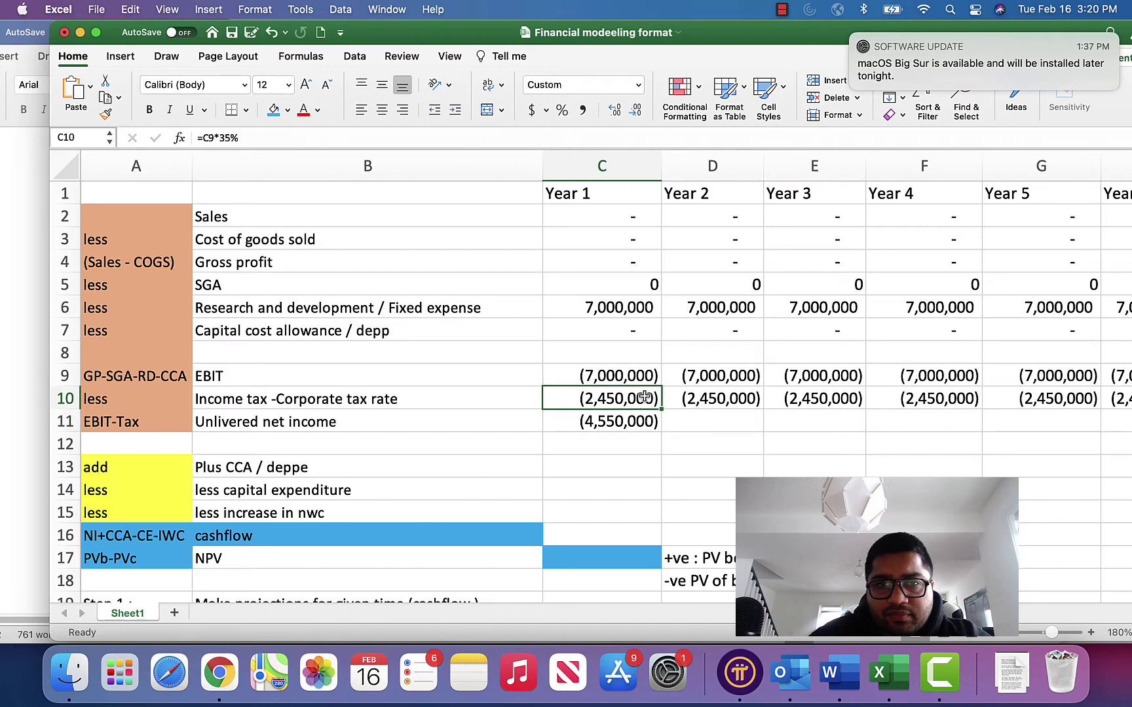
Fill the net income formula across row 11 to Year 20, showing (4,550,000).
key("super+Tab")
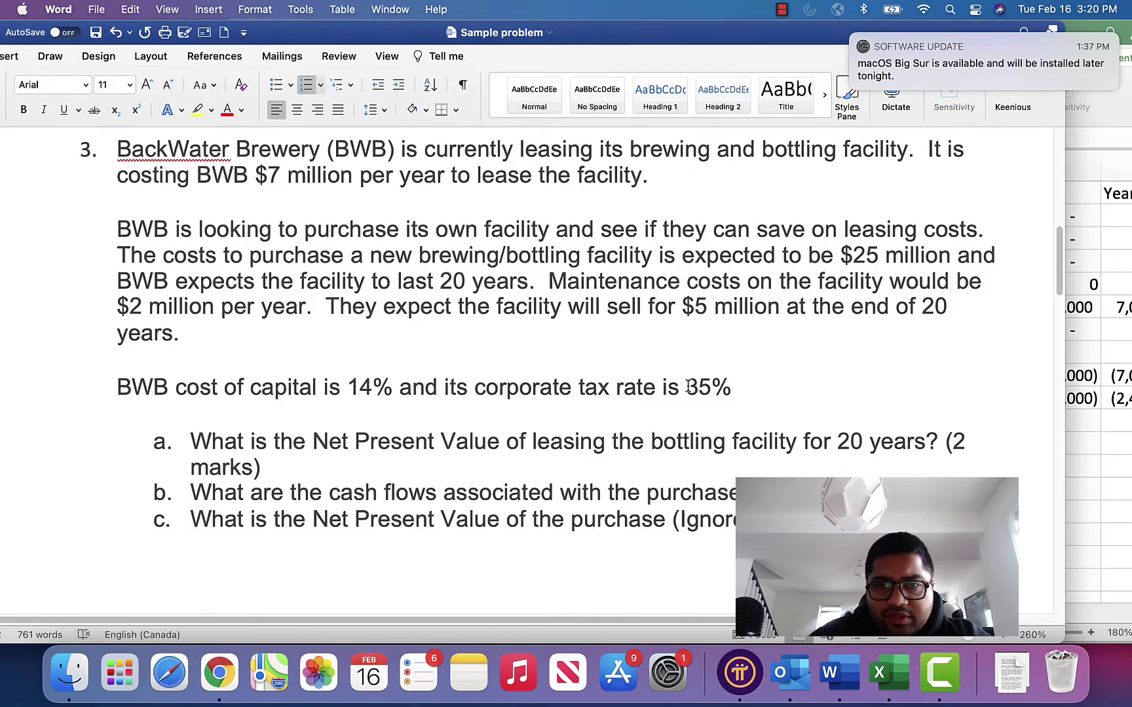
key("super+Tab")
left_click(647, 423)
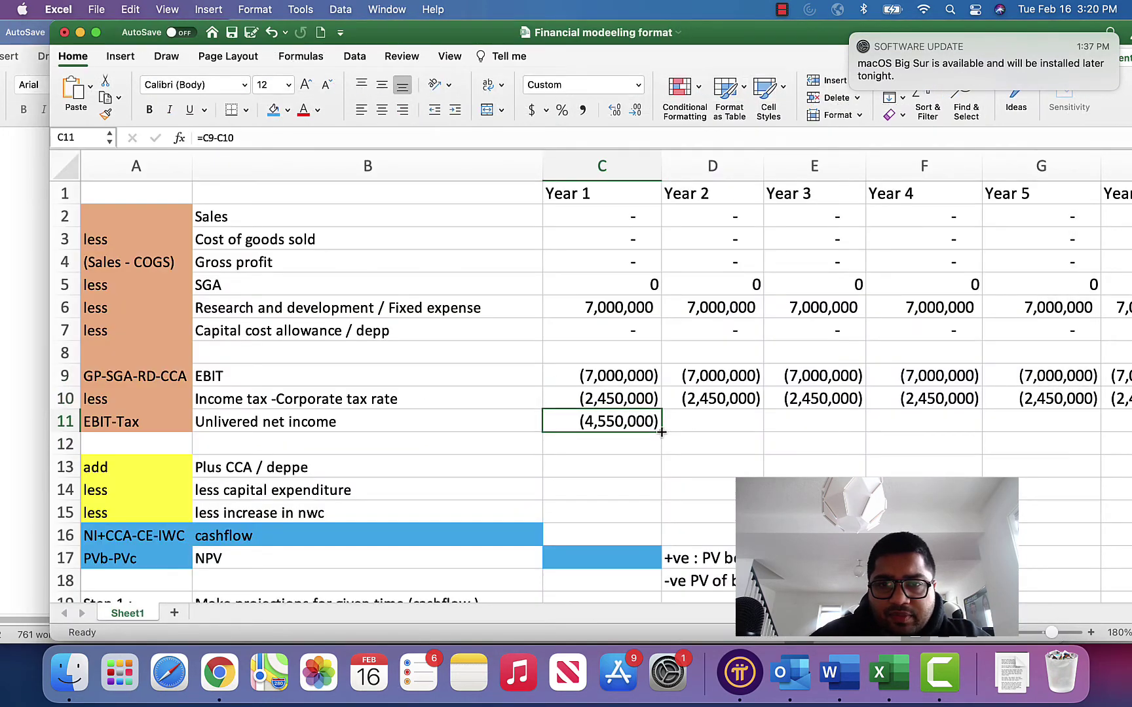
left_click_drag(662, 432, 991, 434)
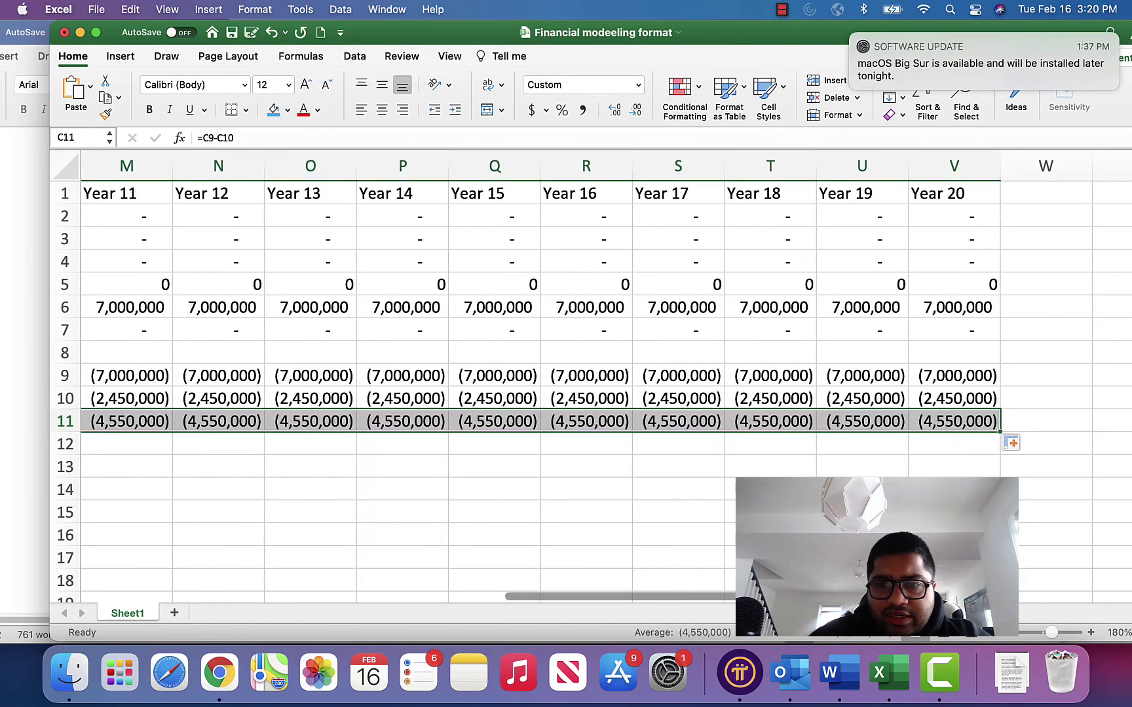
scroll(405, 589, "left", 15)
scroll(361, 570, "down", 1)
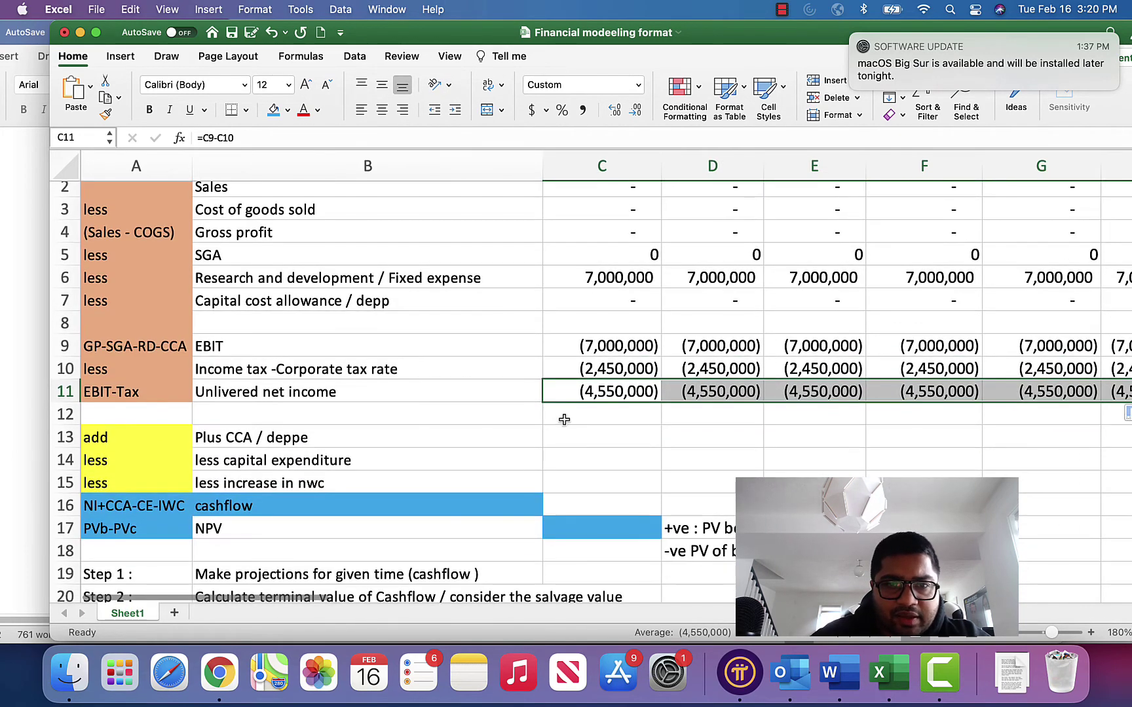
Enter 0 CCA in C13 and fill it across row 13 to Year 20.
left_click(565, 439)
type("0")
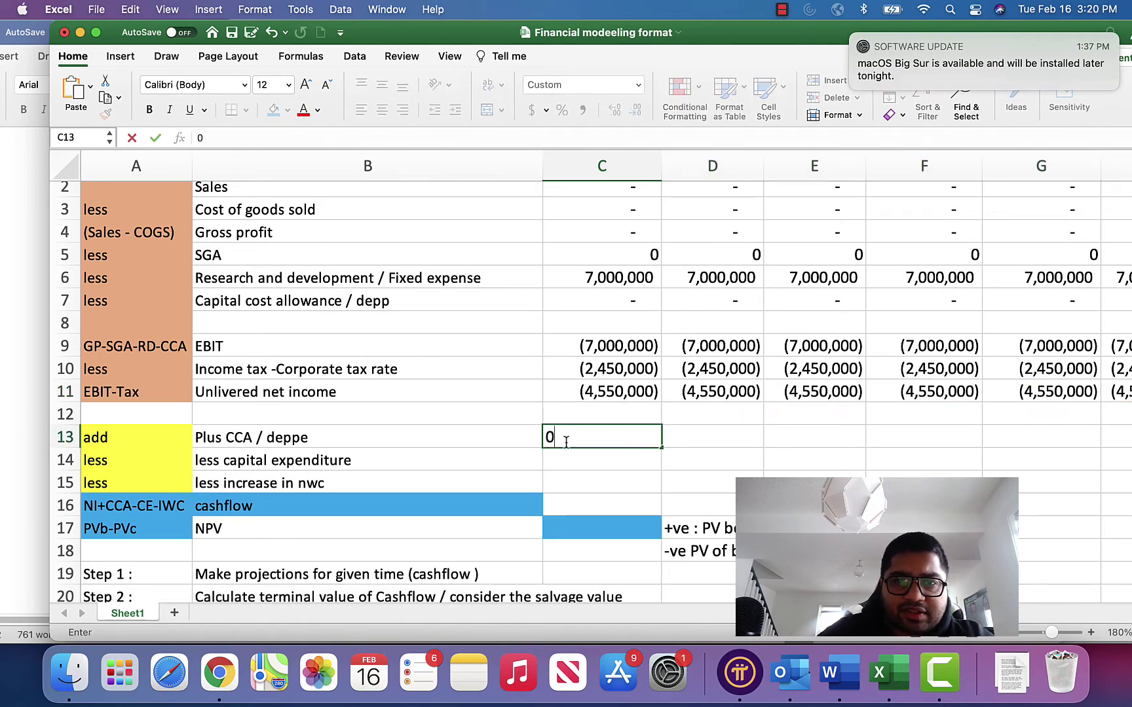
key("Tab")
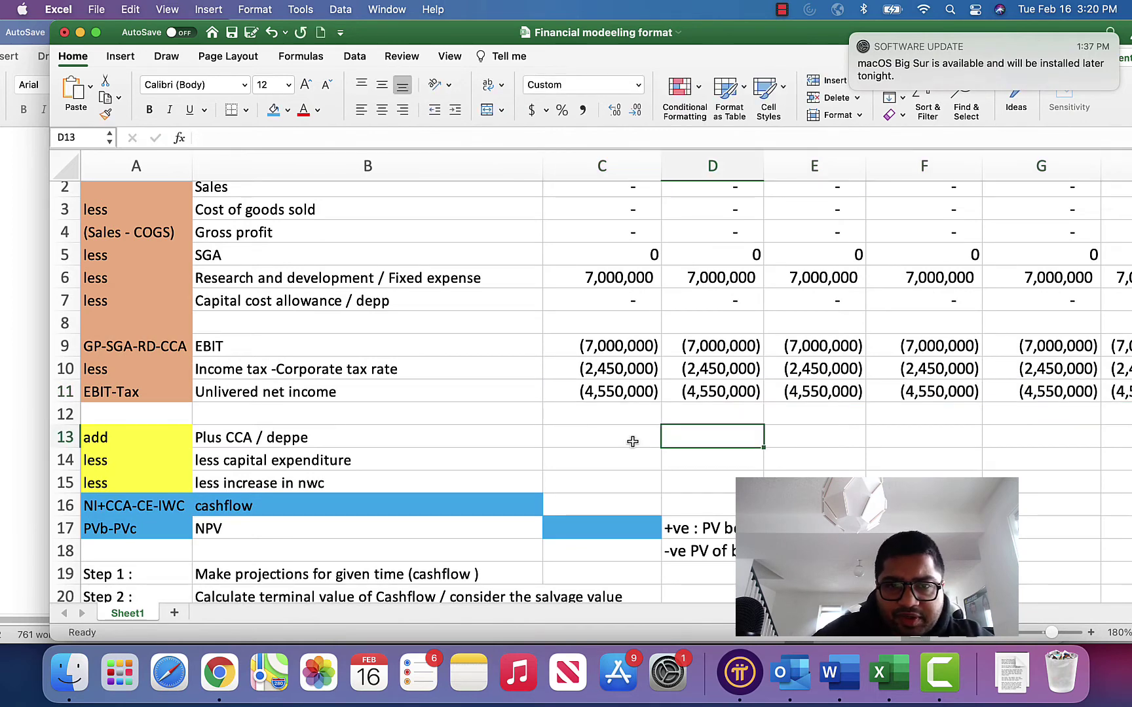
left_click(632, 442)
left_click_drag(664, 451, 914, 444)
scroll(604, 587, "left", 15)
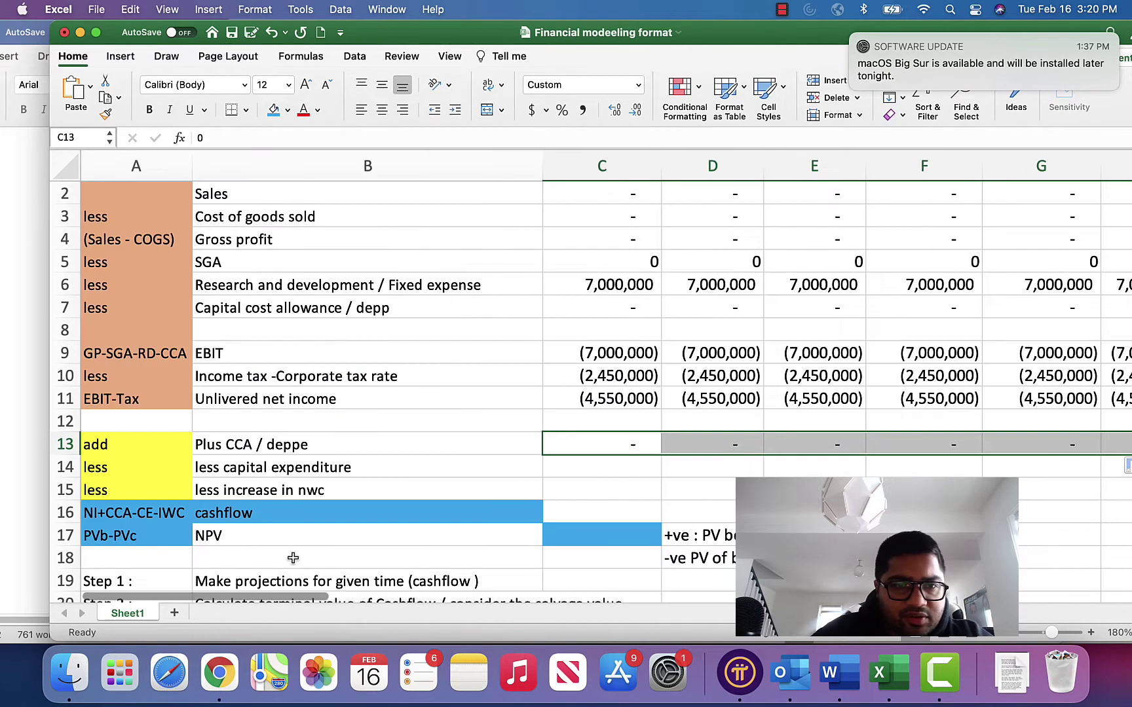
Enter 0 capital expenditure in C14 and fill it across row 14.
left_click(604, 476)
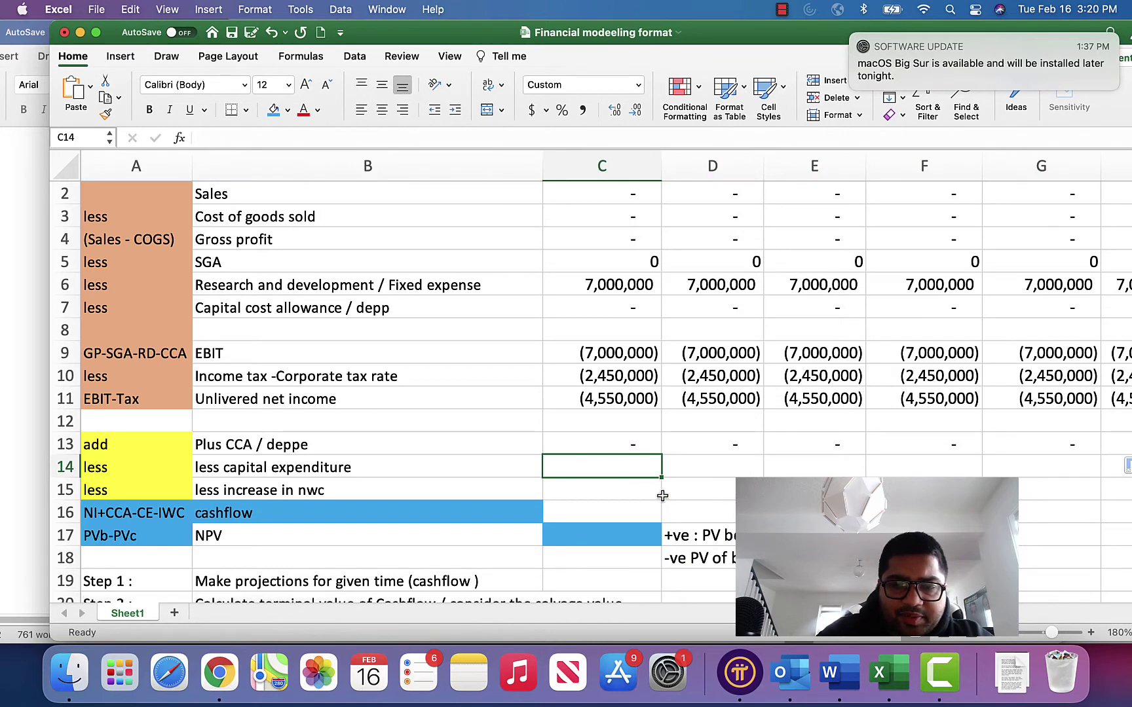
type("0")
key("Tab")
key("Left")
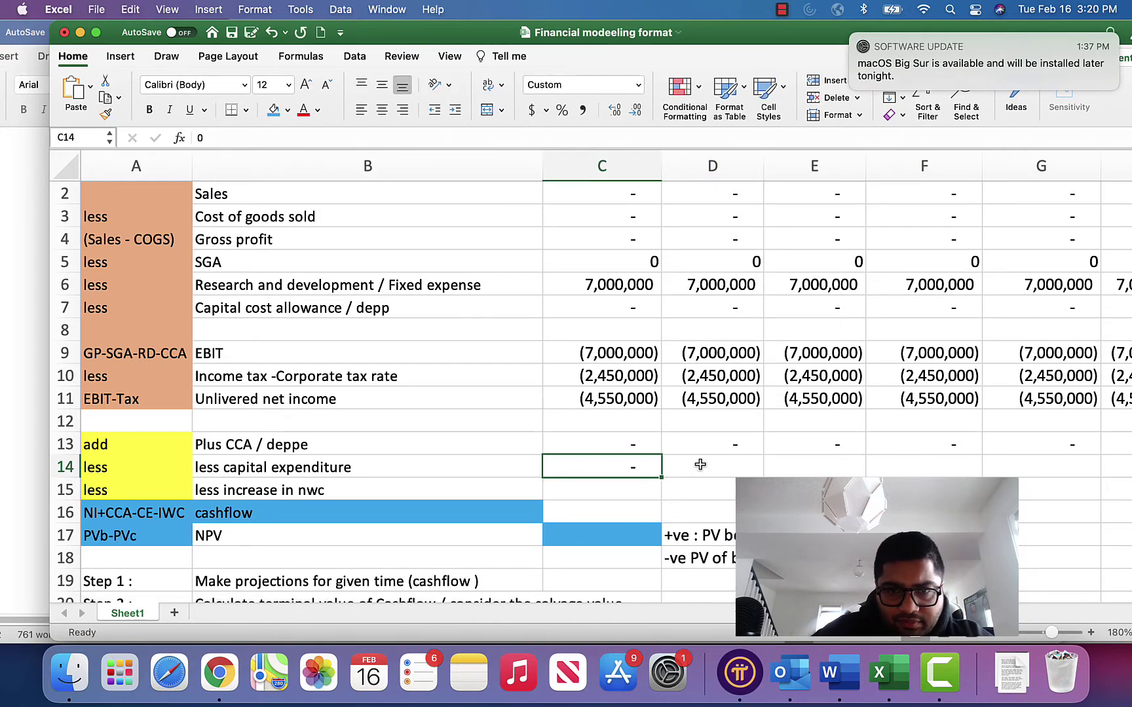
left_click_drag(660, 479, 1097, 501)
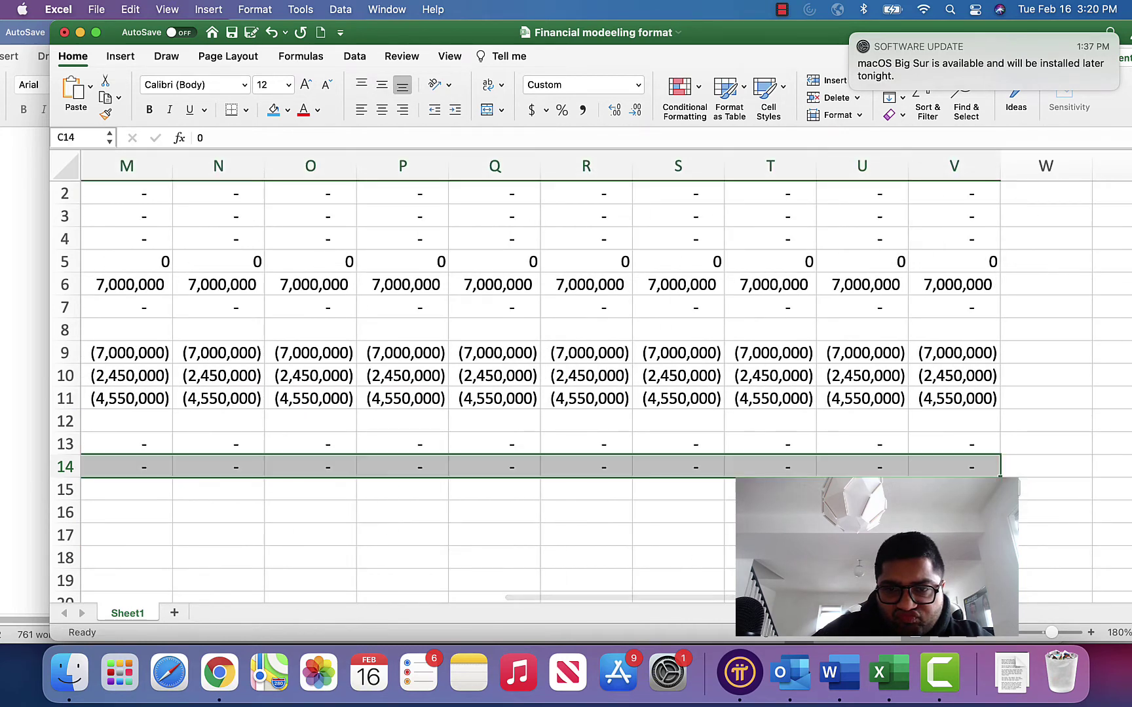
left_click_drag(622, 598, 336, 595)
Enter 0 increase in NWC in C15 and fill it across row 15.
left_click(596, 490)
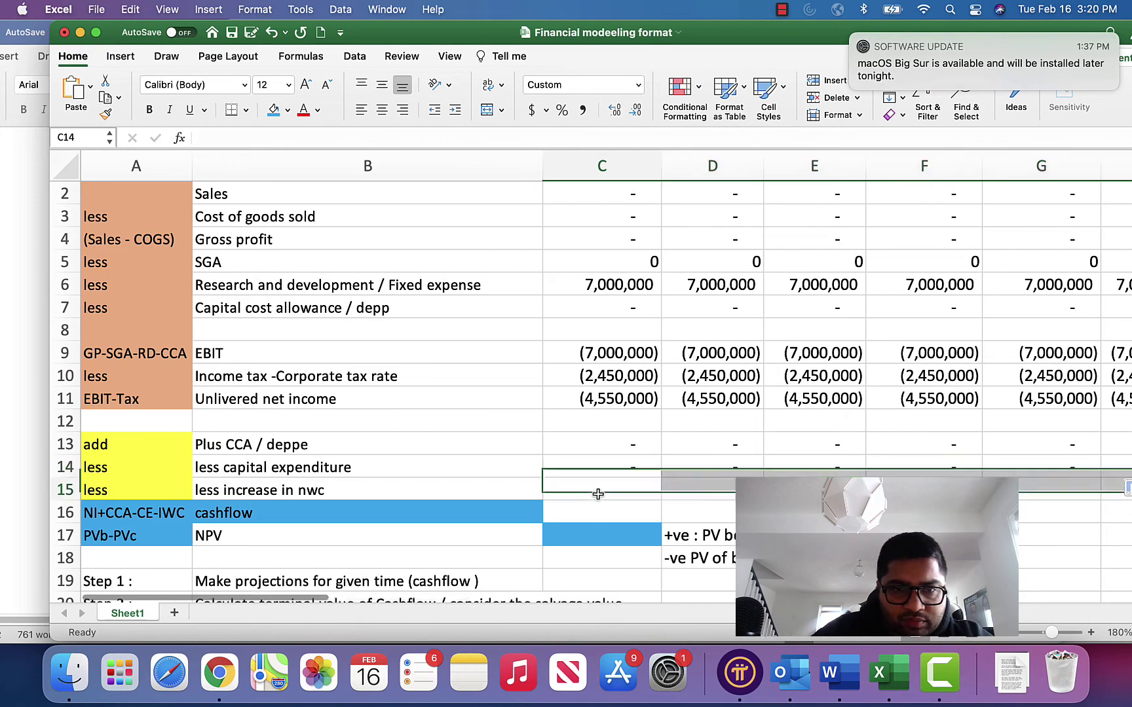
type("0")
key("Tab")
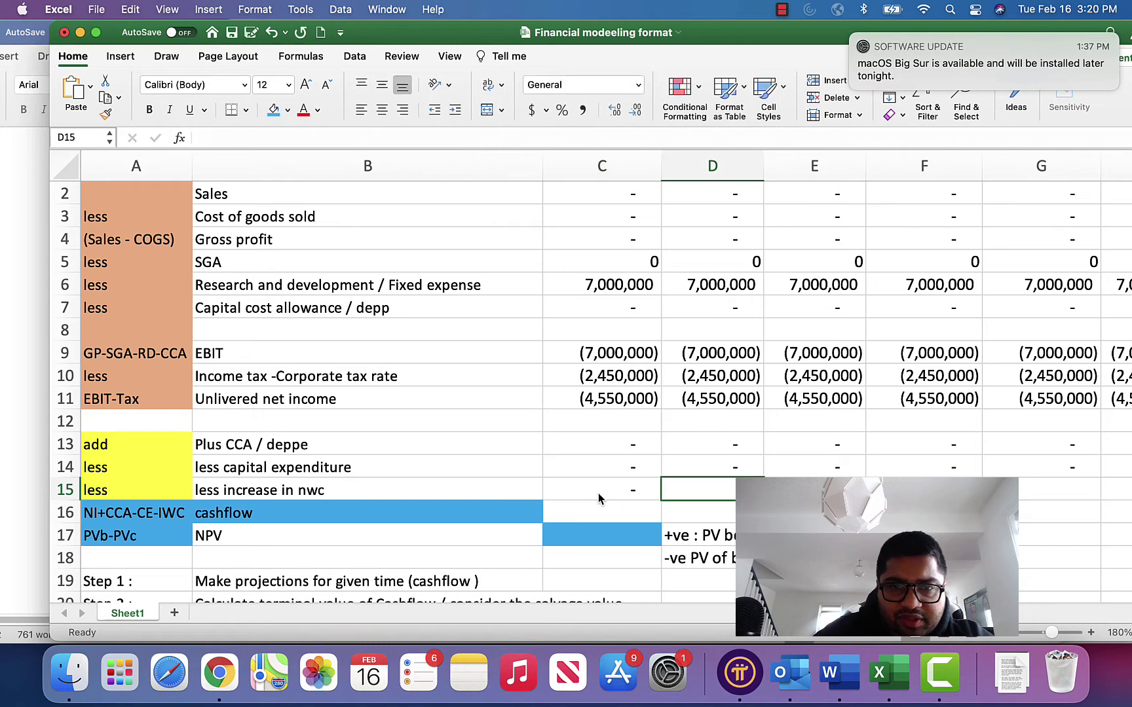
left_click(598, 493)
left_click_drag(655, 501, 727, 497)
scroll(163, 579, "left", 15)
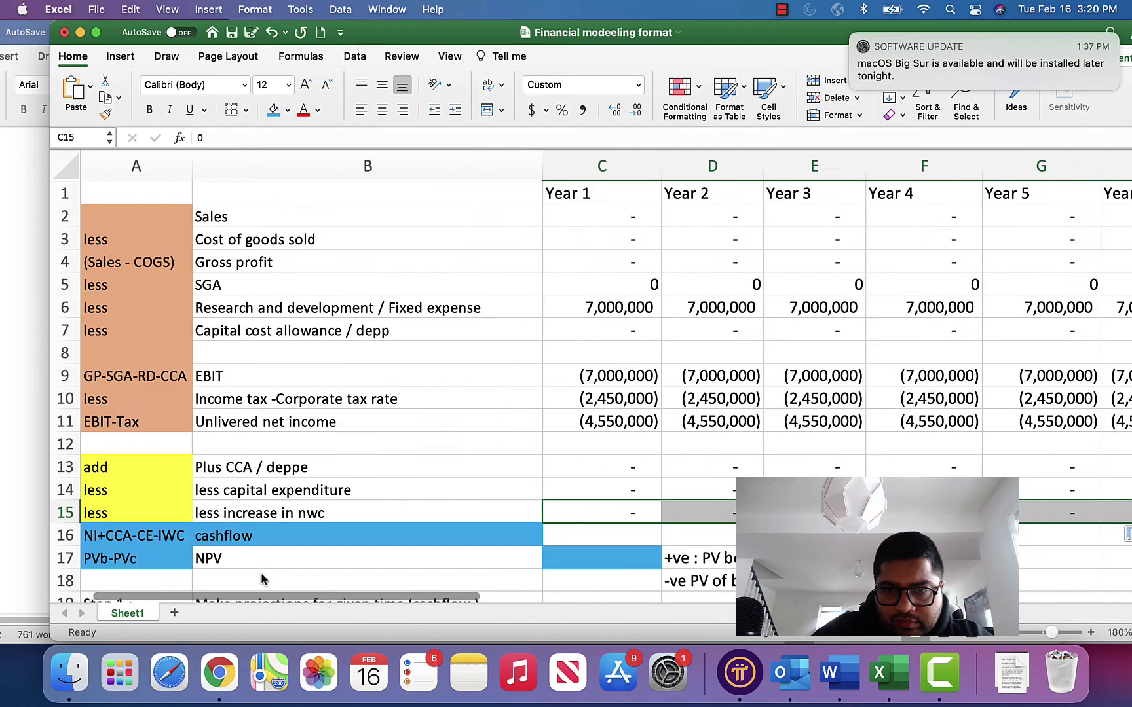
Enter the Year 1 cashflow formula =C11+C13-C14-C15 in C16.
left_click(625, 537)
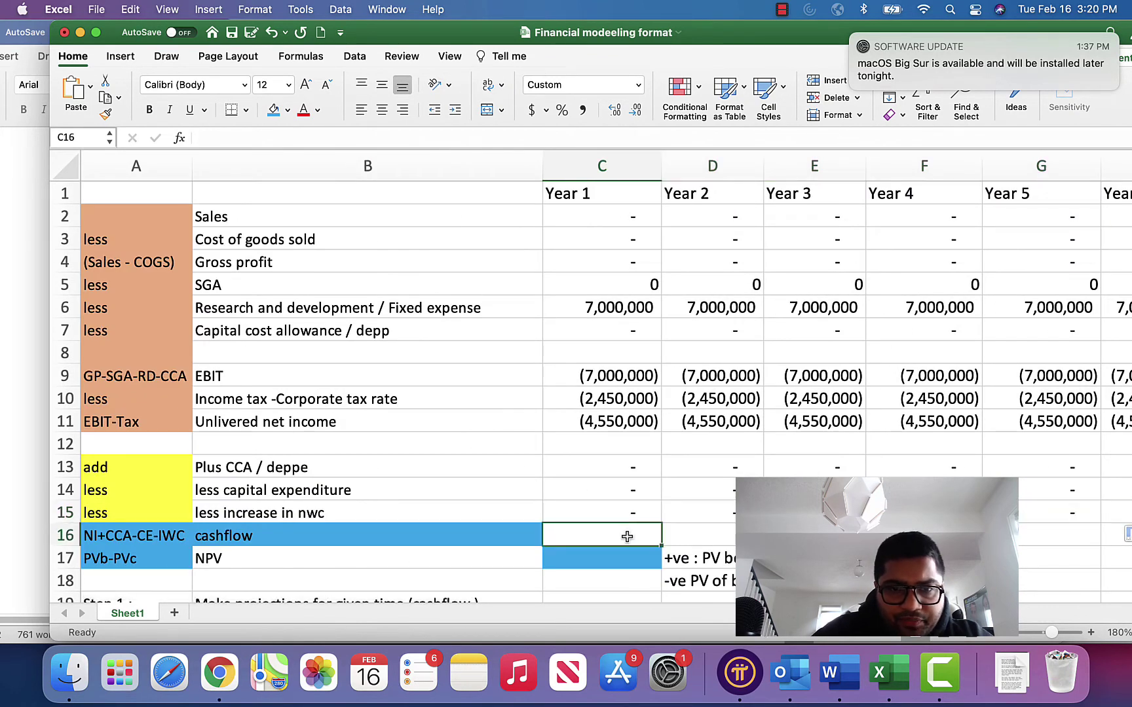
type("=")
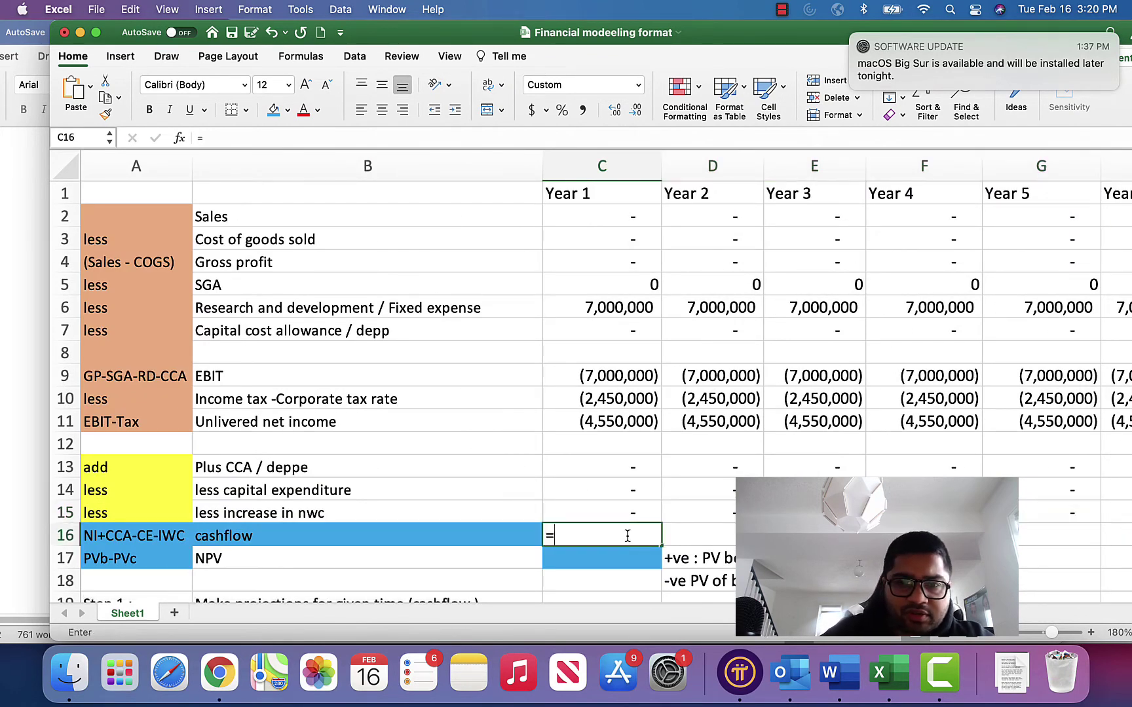
key("Up")
key("Up")
key("Up")
key("Up")
key("Up")
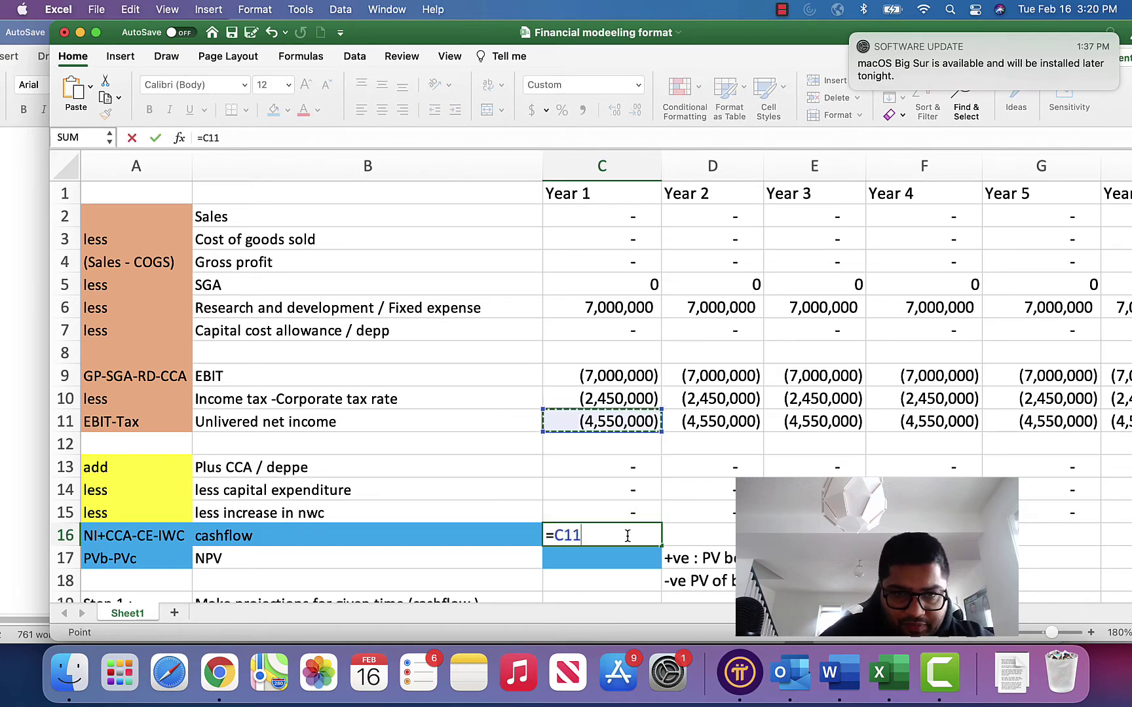
type("-")
key("Up")
key("Up")
key("Up")
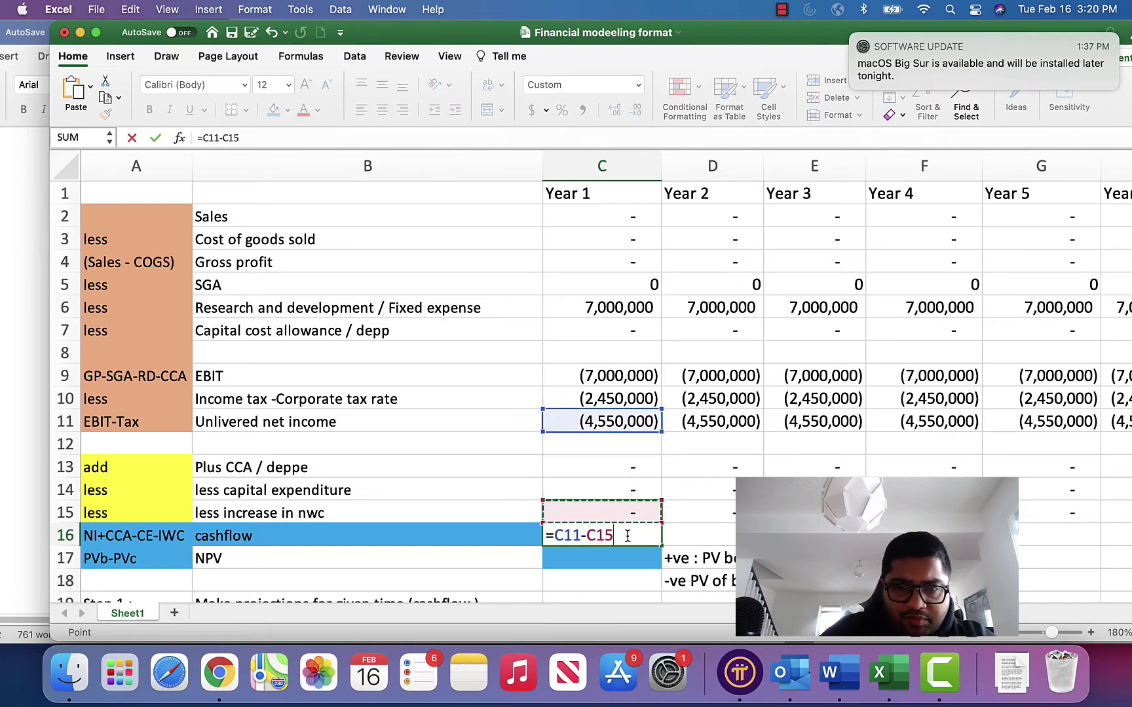
key("BackSpace")
key("BackSpace")
key("BackSpace")
key("BackSpace")
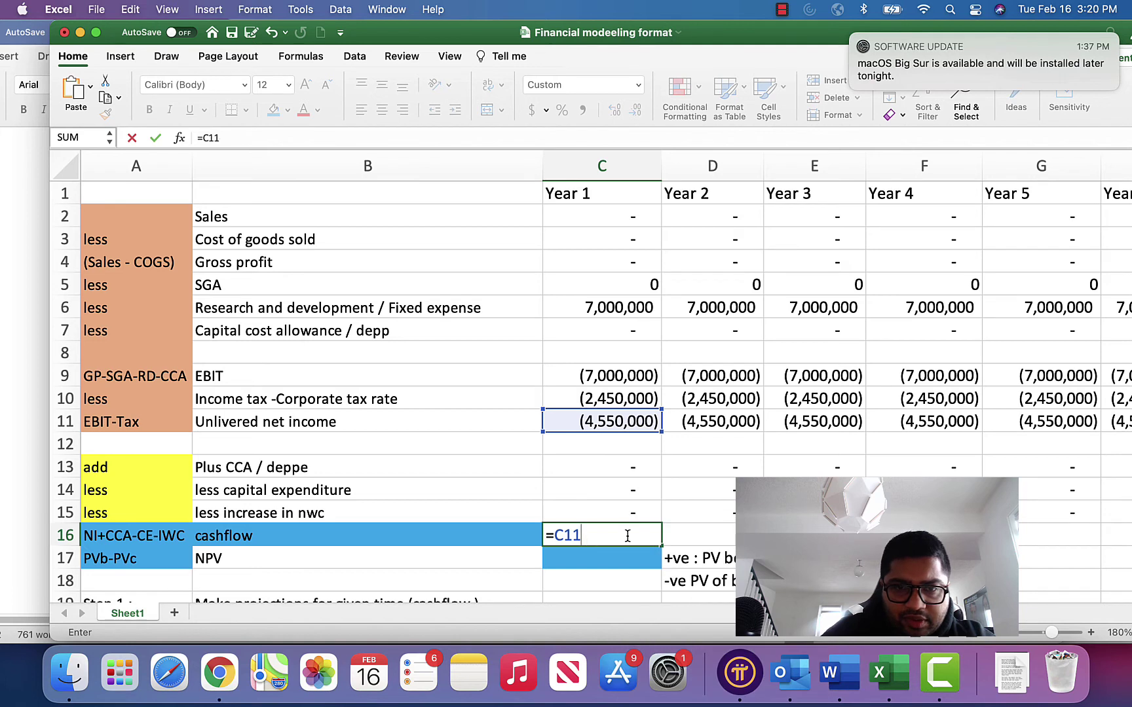
type("+")
key("Up")
key("Up")
key("Up")
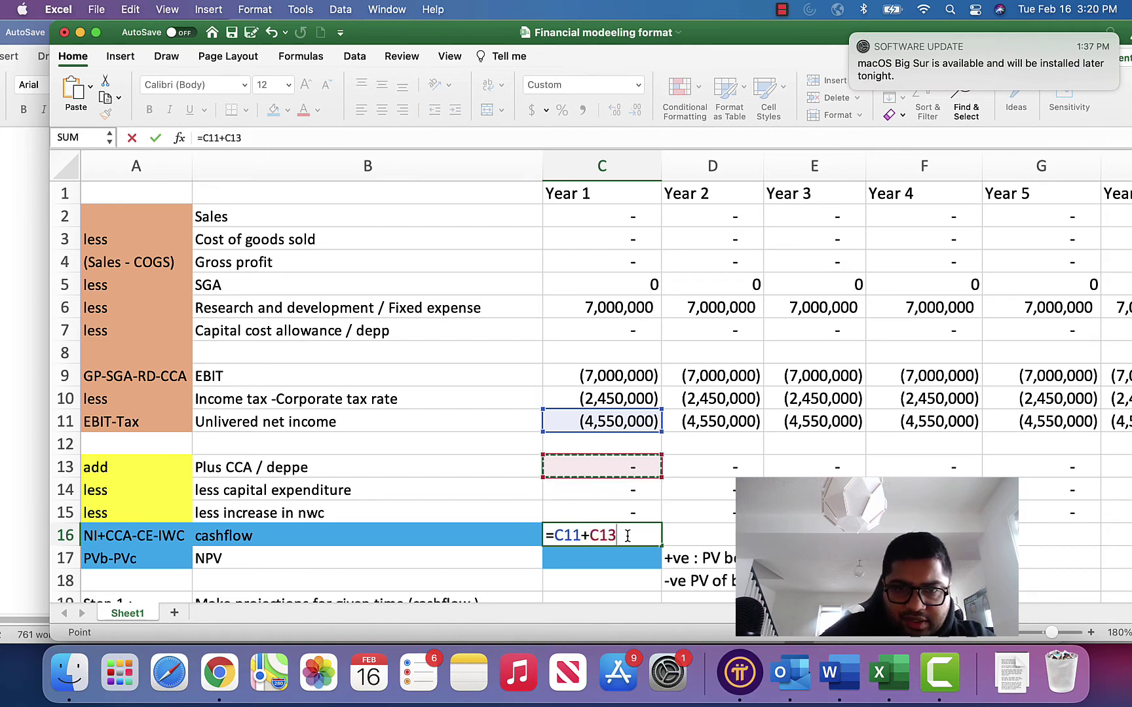
type("-")
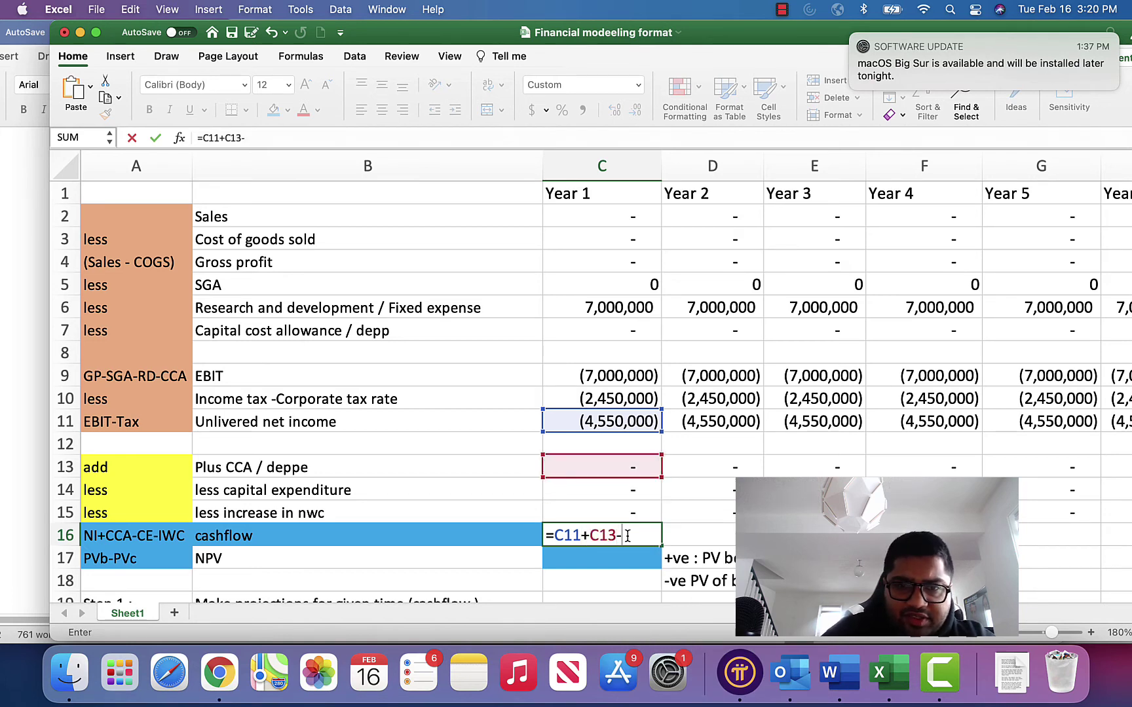
key("Up")
key("Up")
type("-")
key("Up")
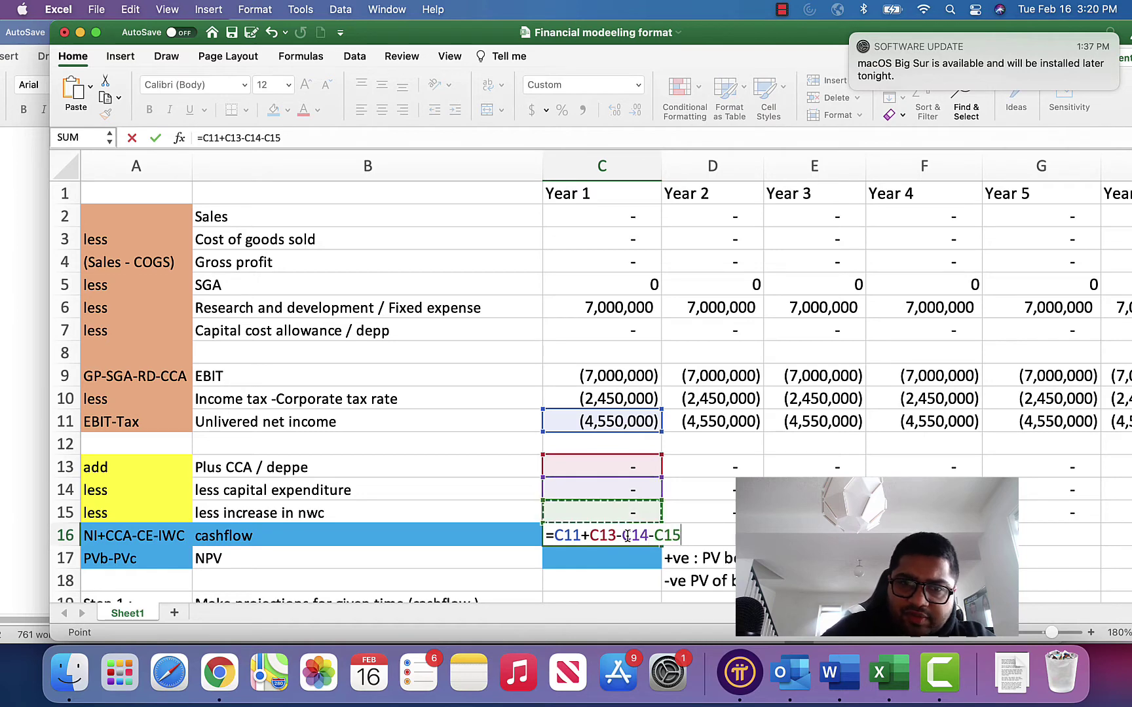
key("Return")
Fill the cashflow formula across to V16, showing (4,550,000) for every year.
left_click(627, 539)
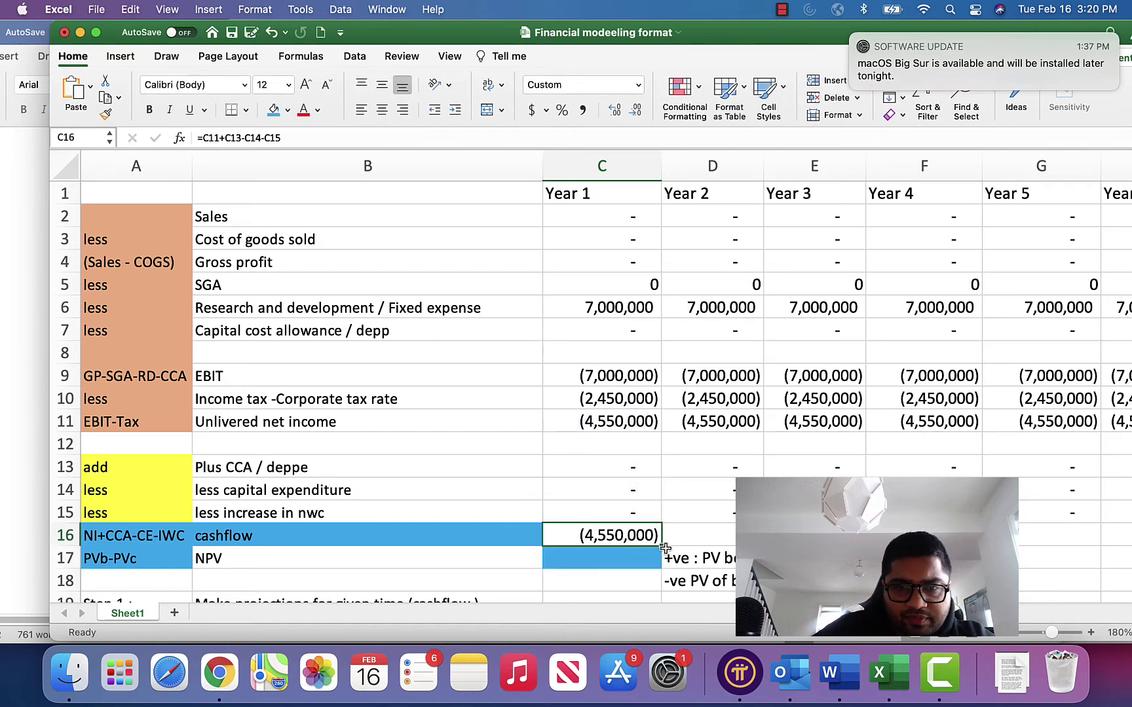
left_click_drag(660, 546, 982, 540)
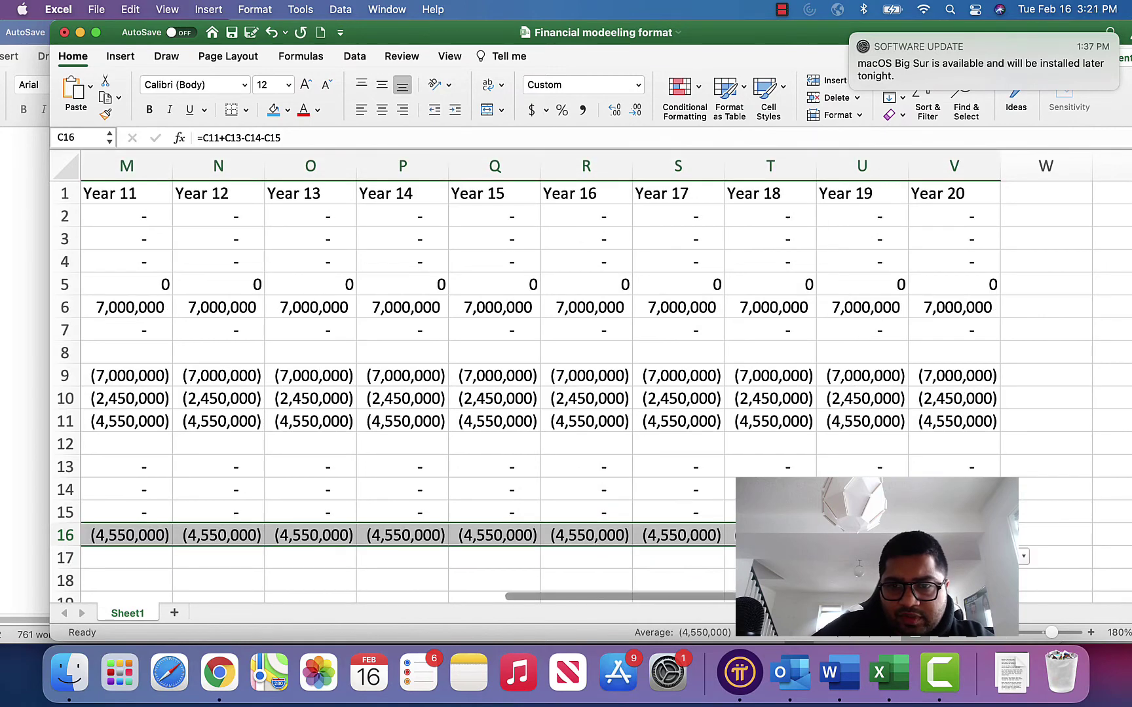
scroll(648, 458, "left", 10)
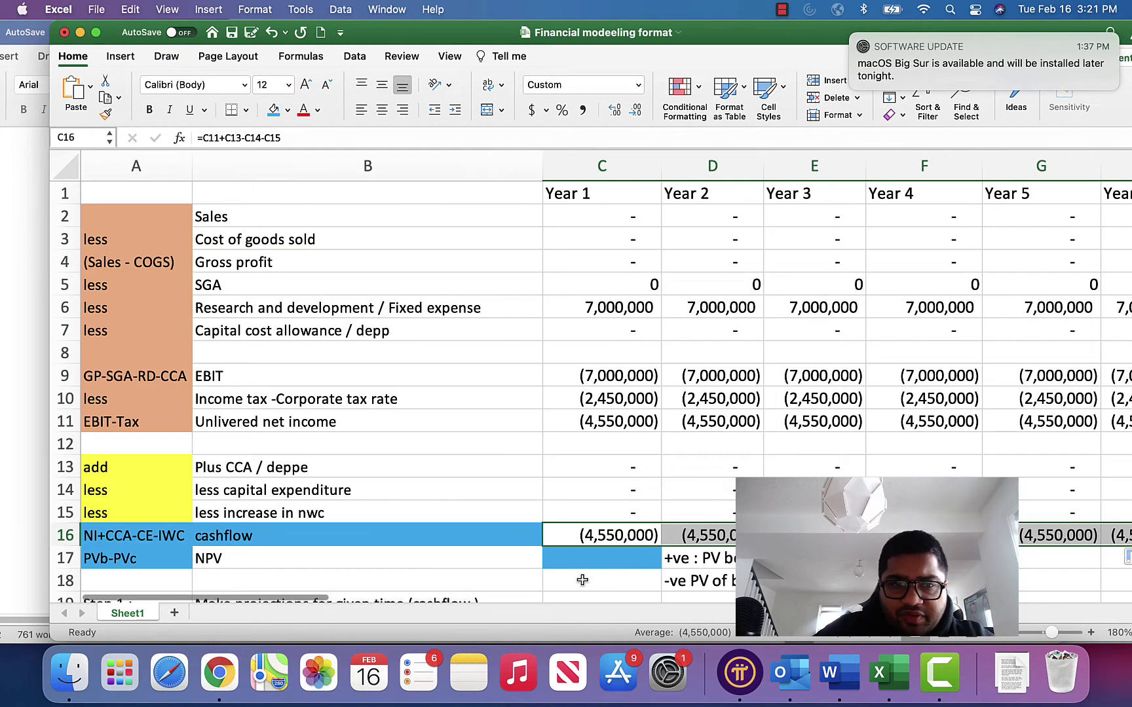
scroll(583, 581, "down", 1)
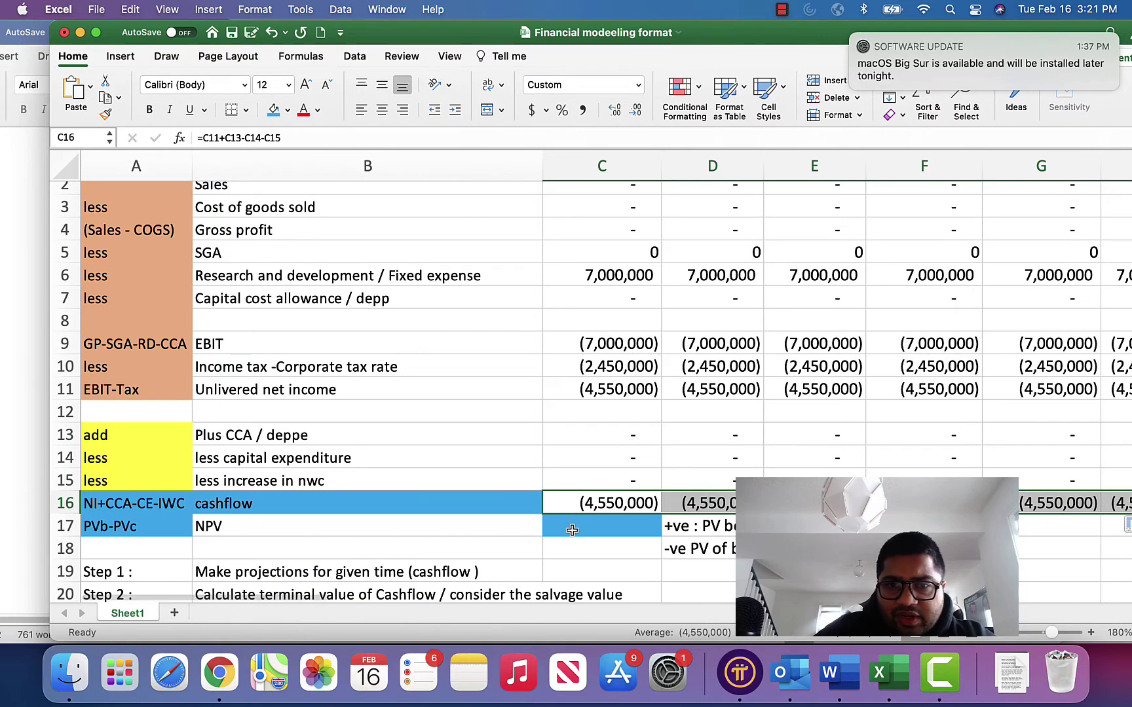
Enter =NPV(14%,C16:V16) in C17, returning a lease NPV of ($30,135,244).
left_click(572, 529)
type("=")
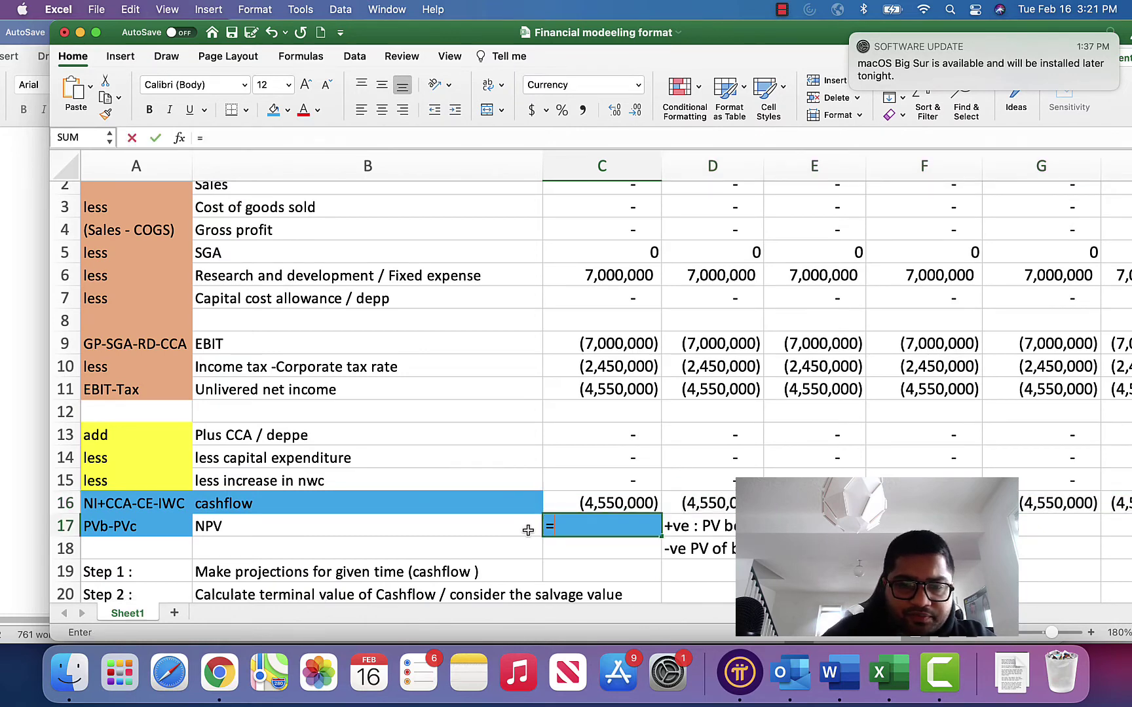
type("n")
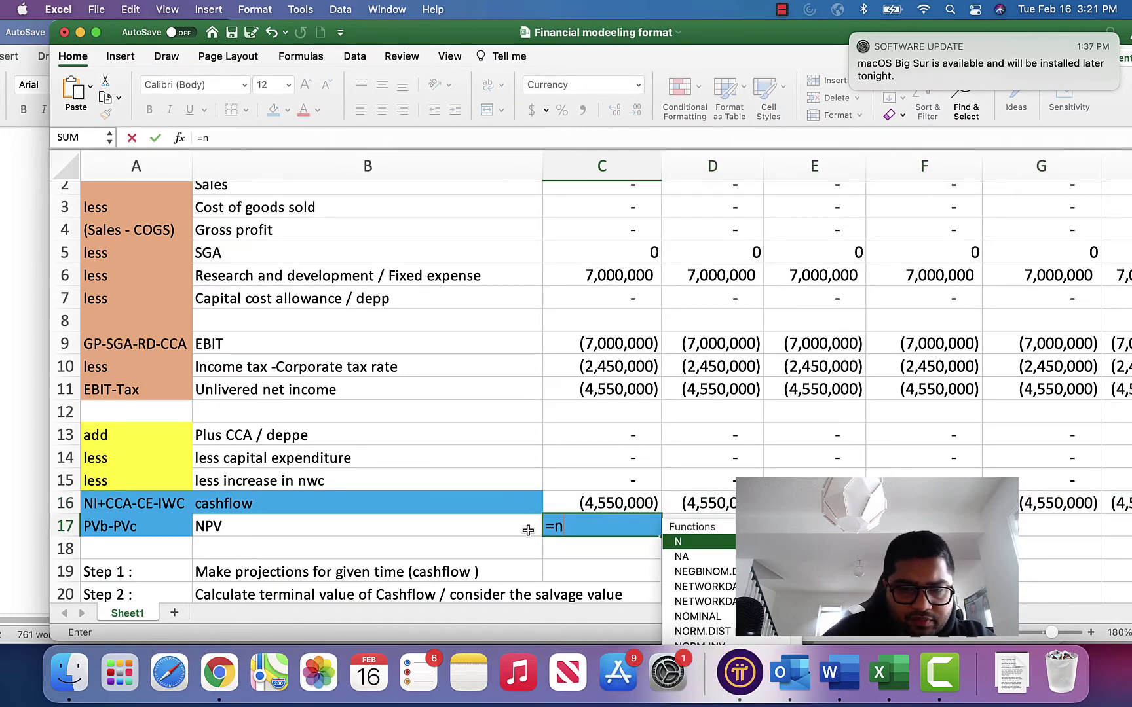
type("pv(")
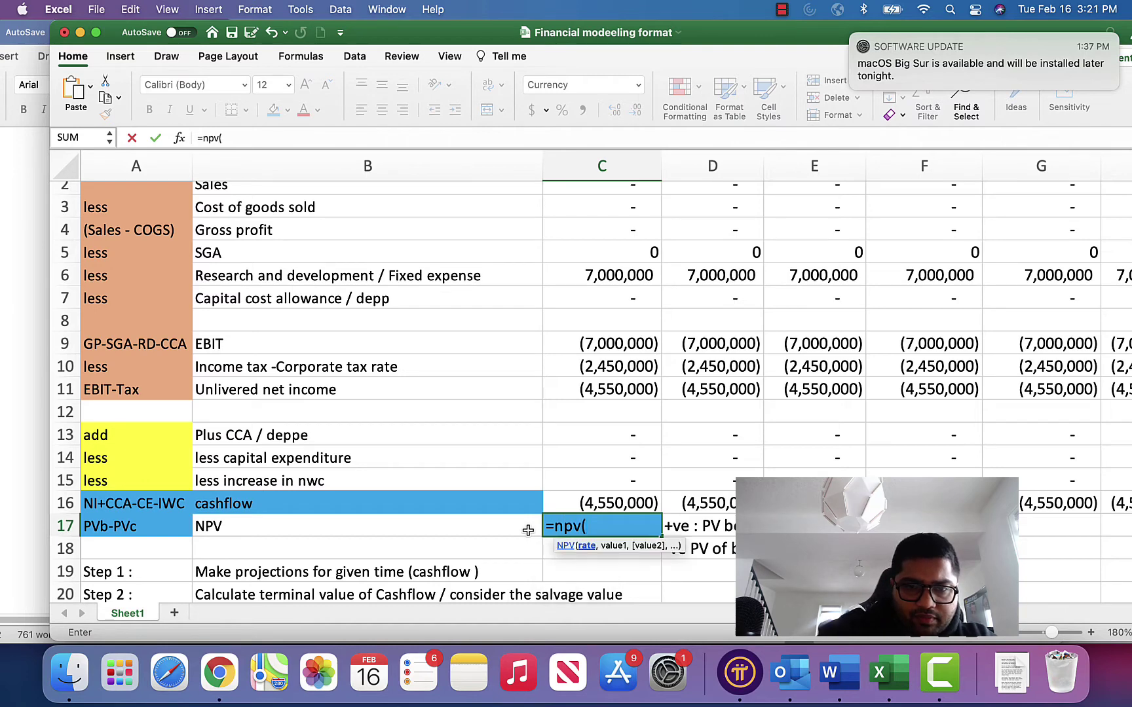
key("super+Tab")
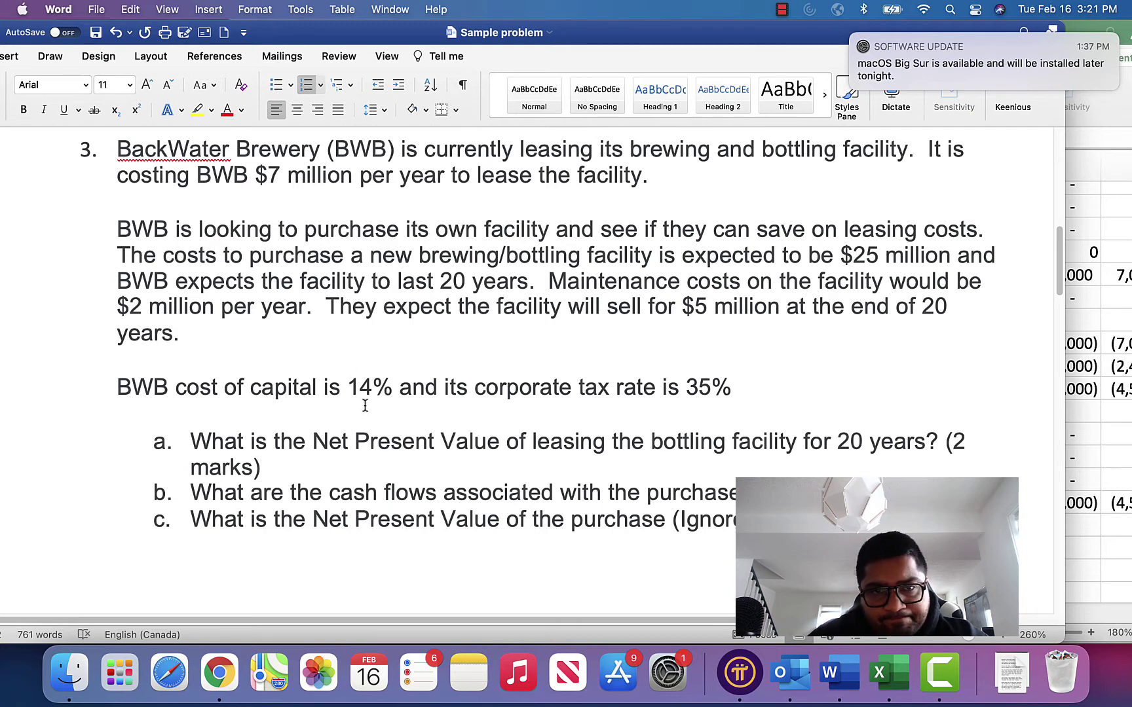
key("super+Tab")
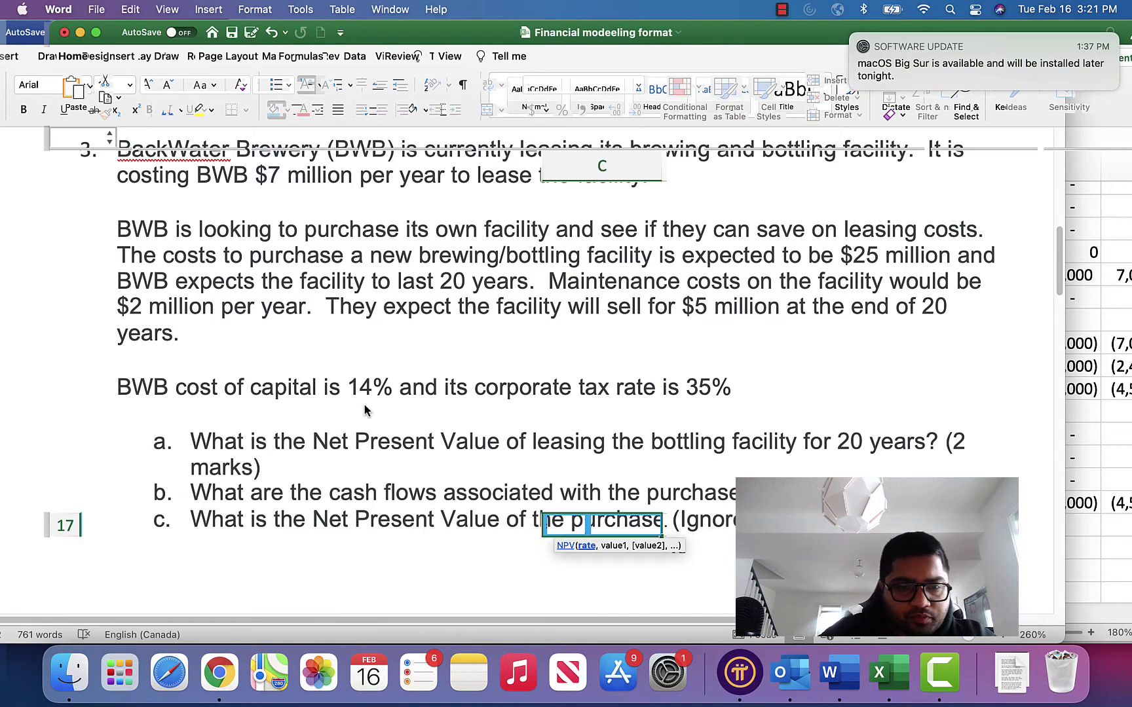
type("14%,")
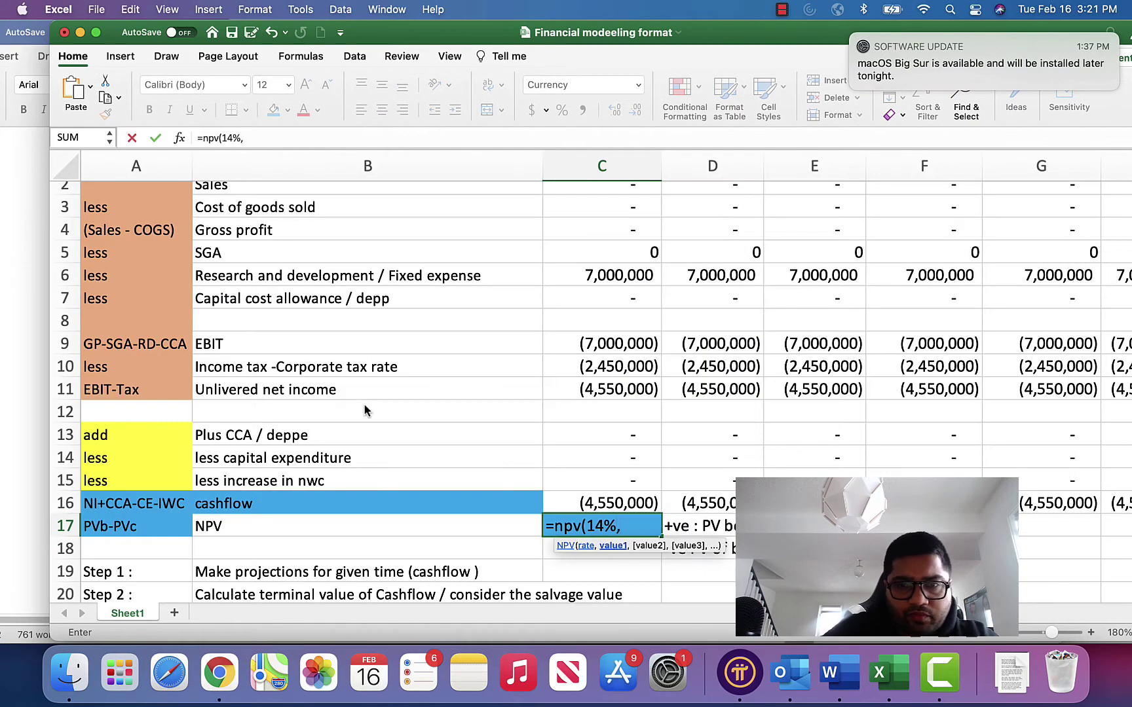
left_click(613, 503)
left_click_drag(613, 503, 992, 512)
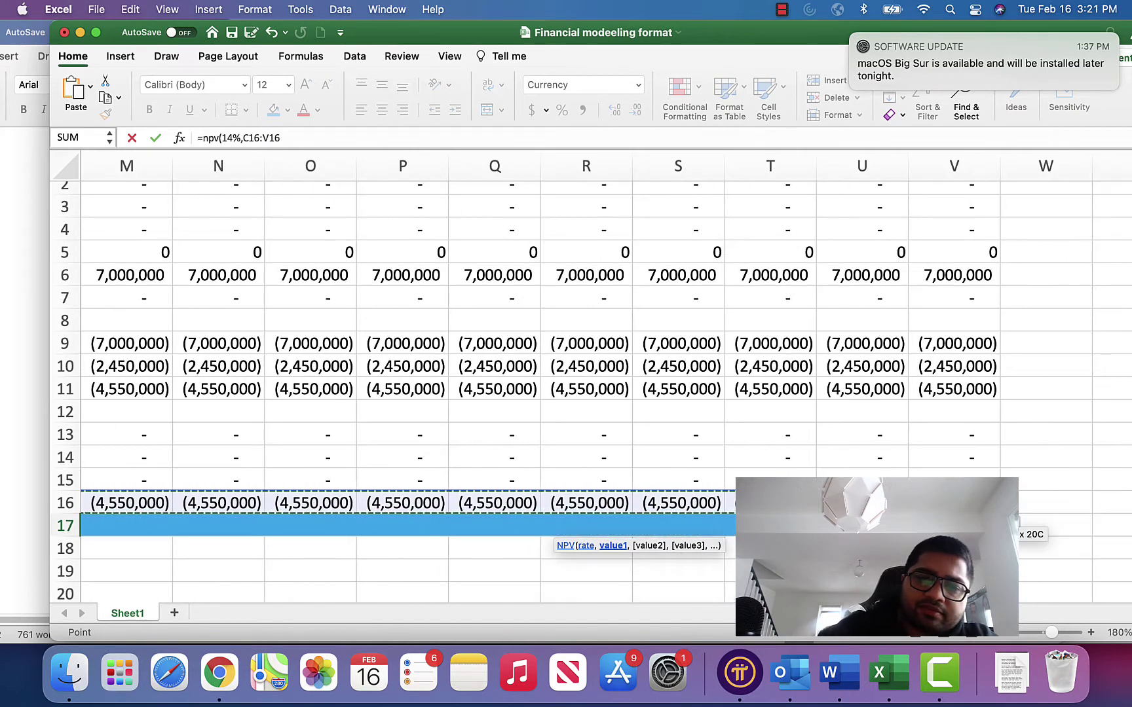
key("Return")
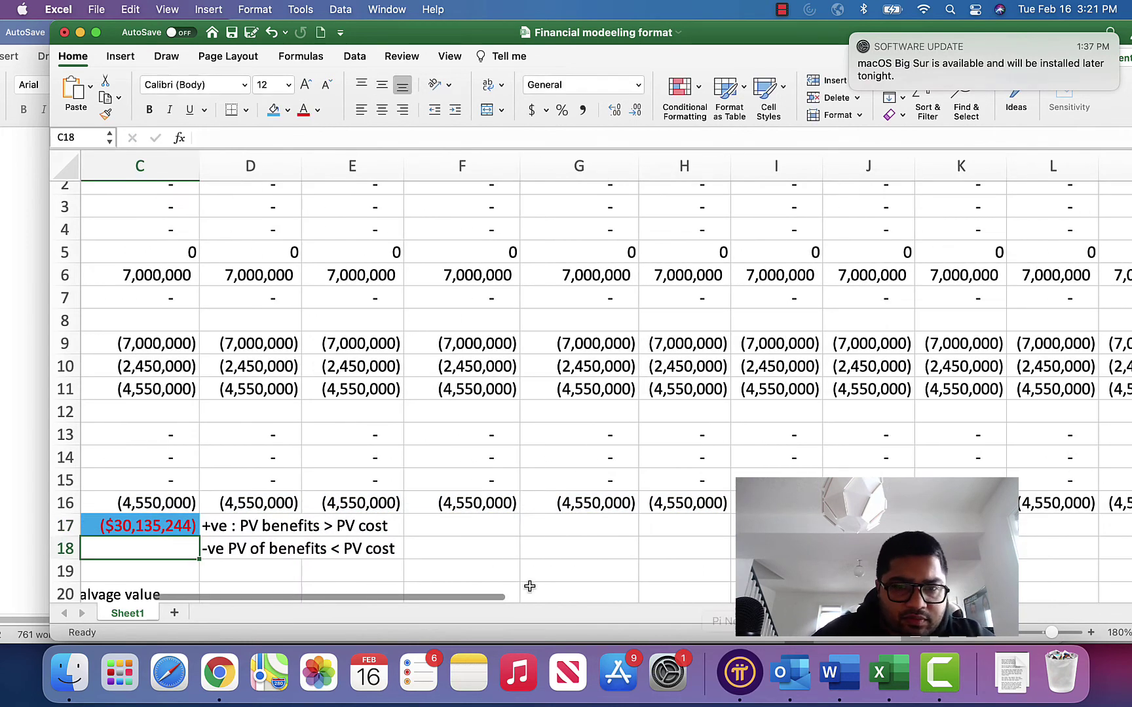
scroll(530, 586, "left", 5)
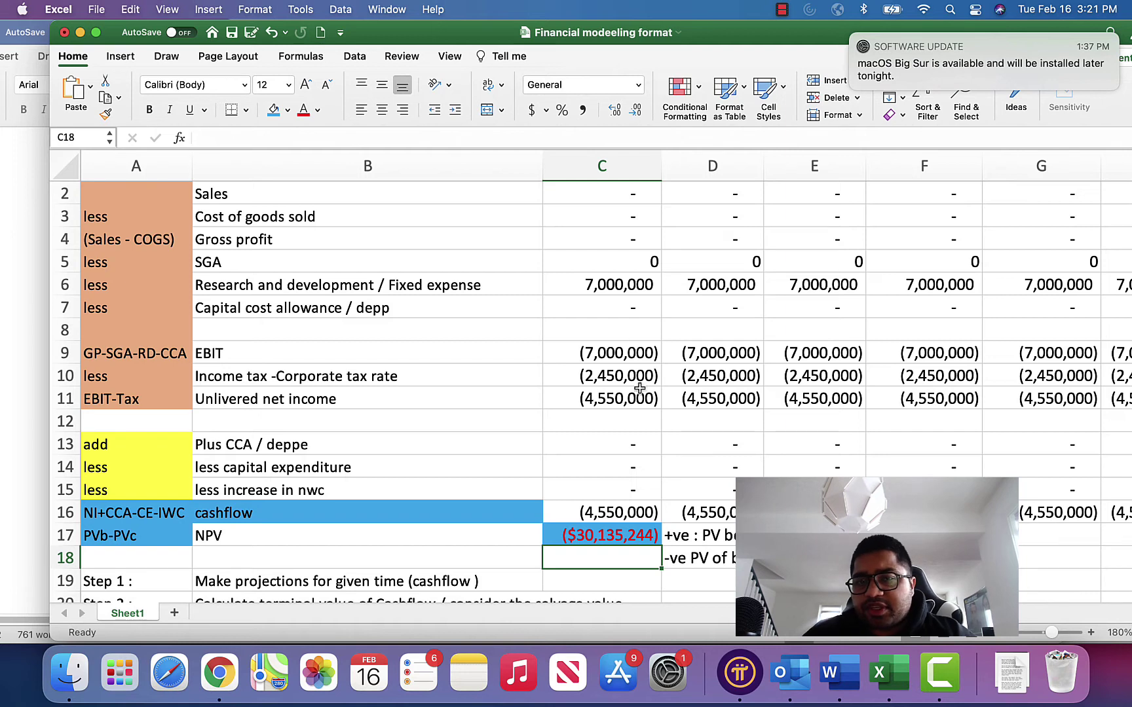
Check the =NPV(14%,C16:V16) formula in C17, scroll to the purchase-case table, then bring up Word.
left_click(610, 538)
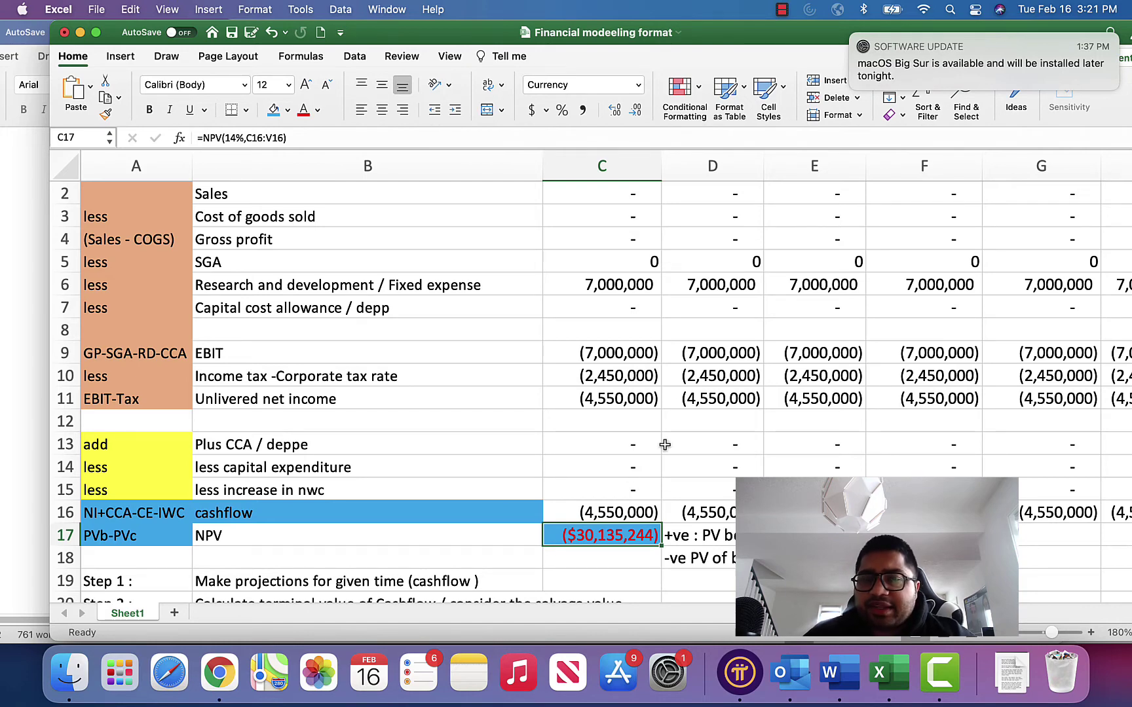
scroll(681, 341, "up", 1)
scroll(698, 364, "down", 5)
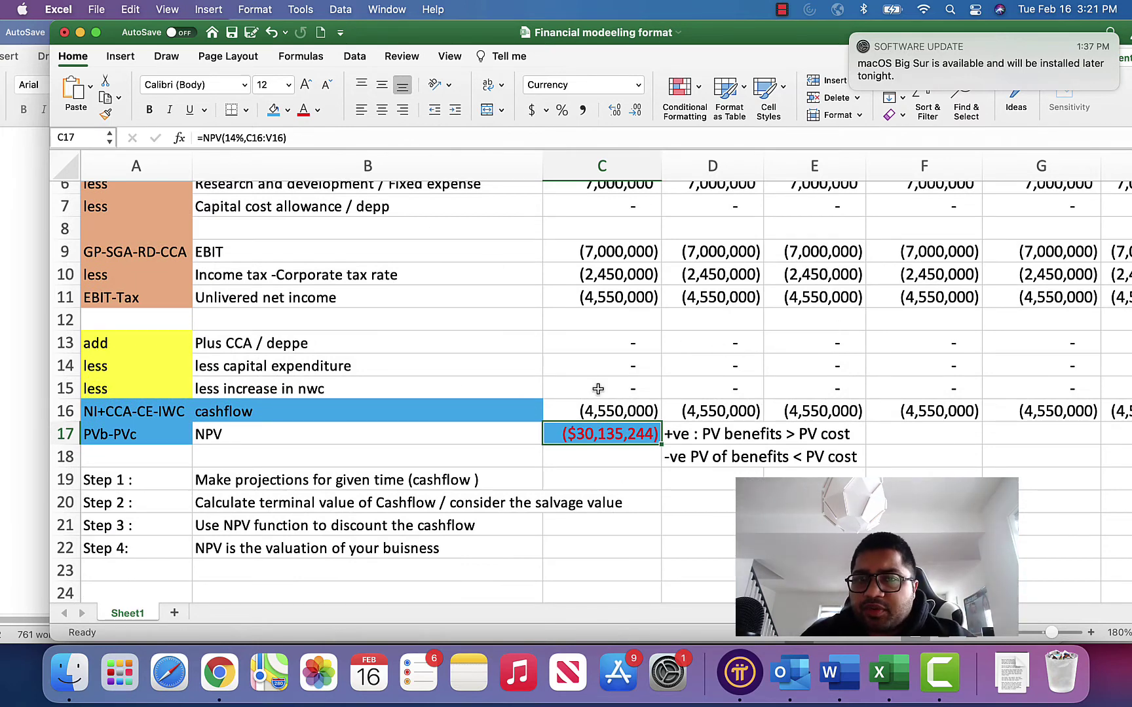
scroll(637, 428, "down", 10)
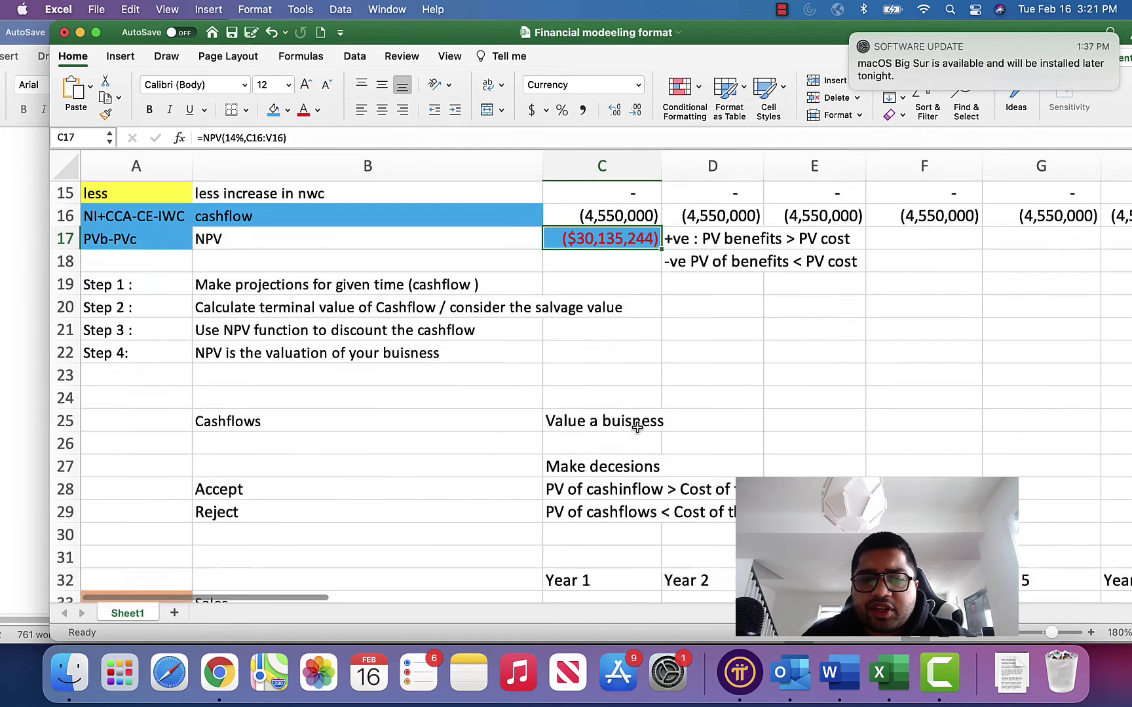
scroll(637, 427, "down", 3)
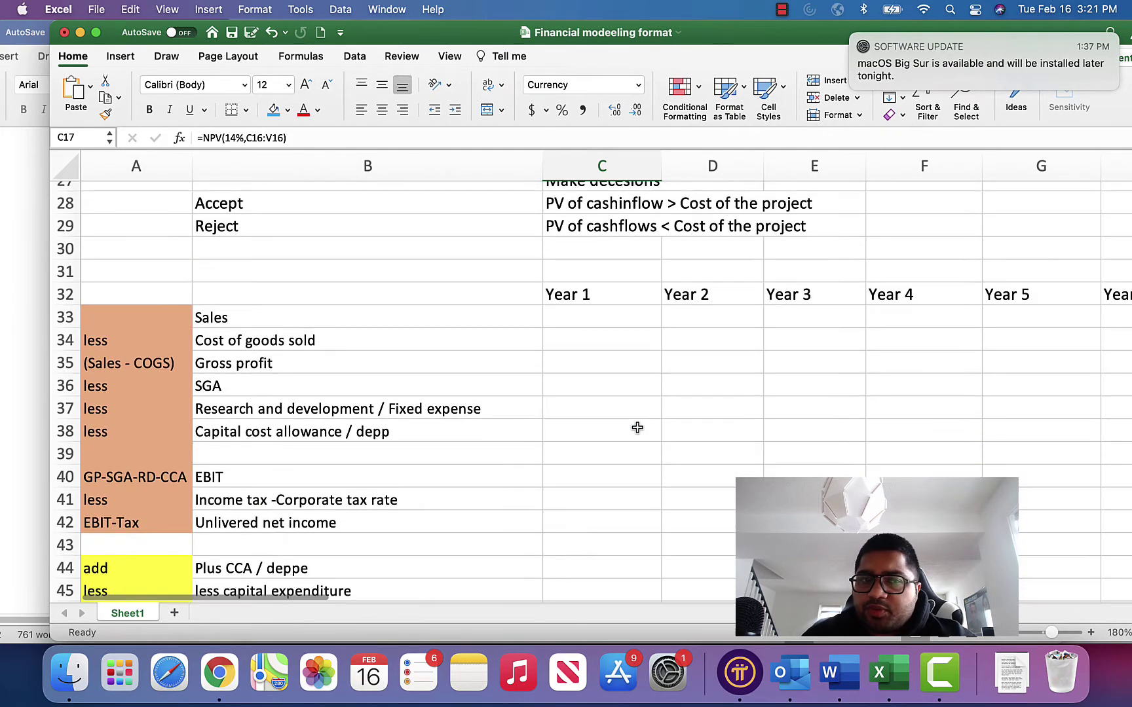
left_click(509, 428)
key("super+Tab")
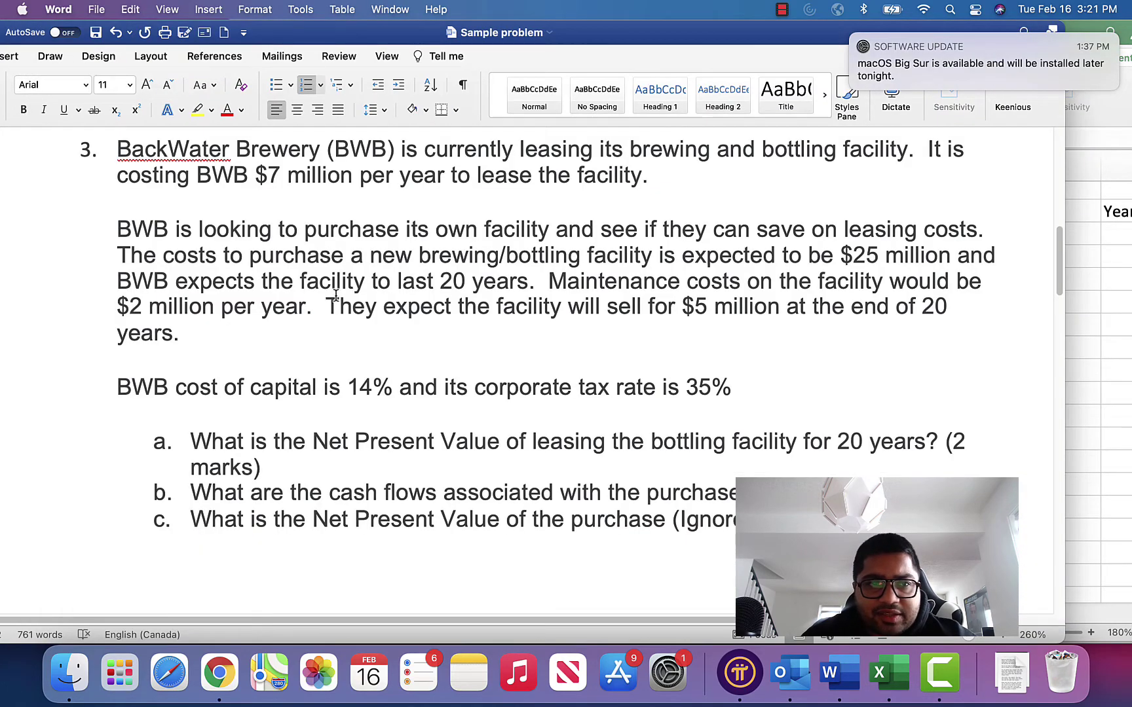
Scroll up in the Word problem to reread the BackWater Brewery purchase details.
scroll(335, 296, "up", 2)
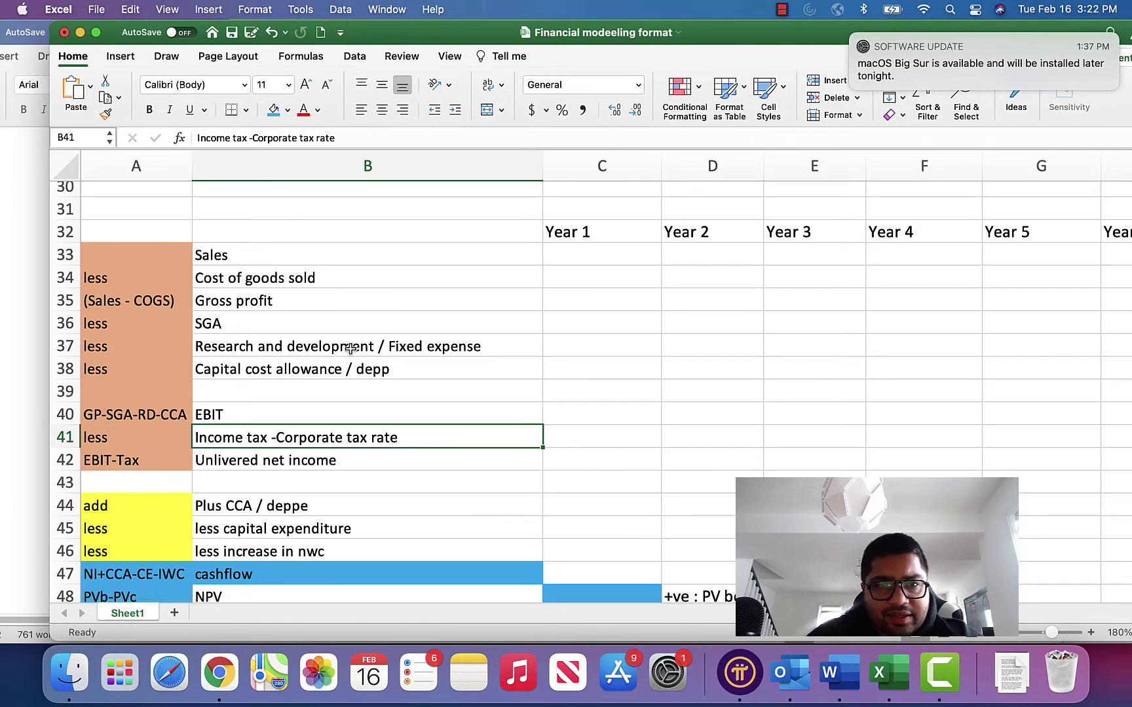
Enter -2,000,000 fixed expense in C37 and fill it across to Year 20.
left_click(608, 349)
type("2000000")
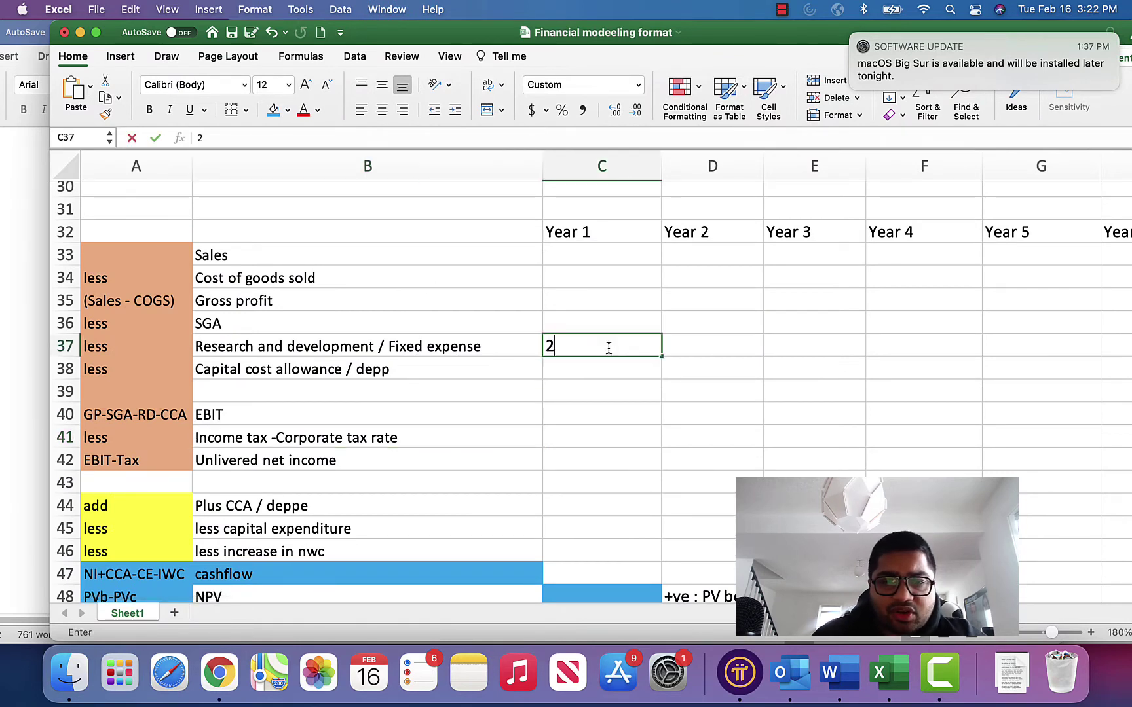
left_click(619, 374)
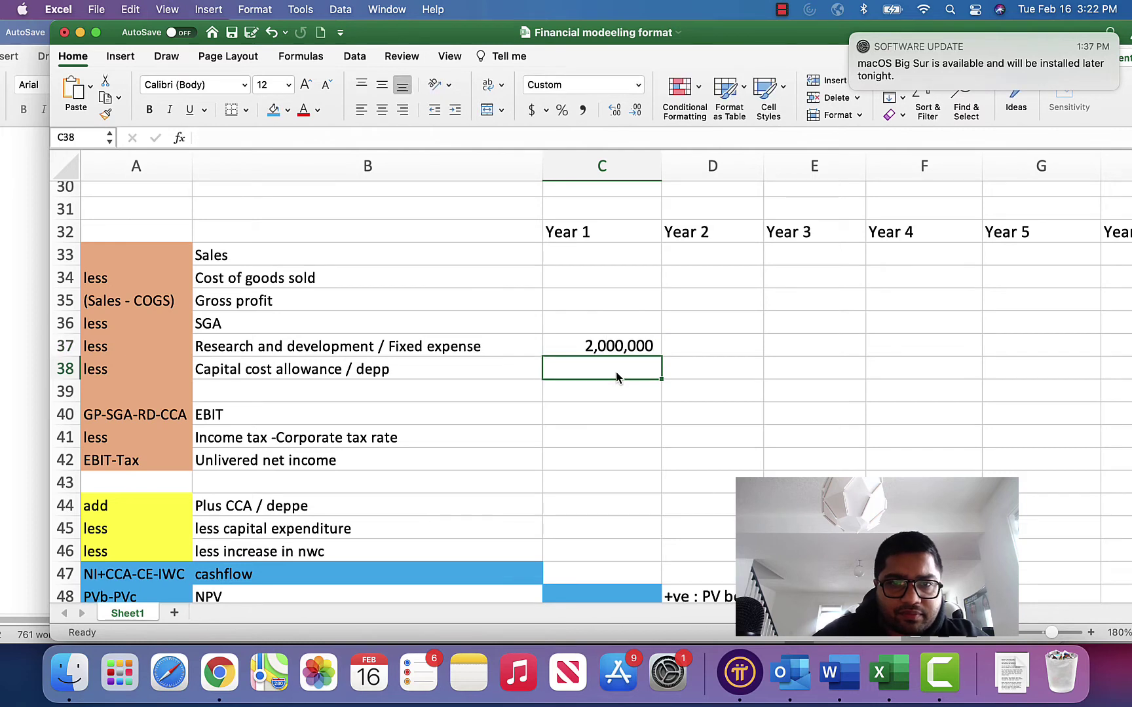
left_click(581, 353)
left_click(199, 138)
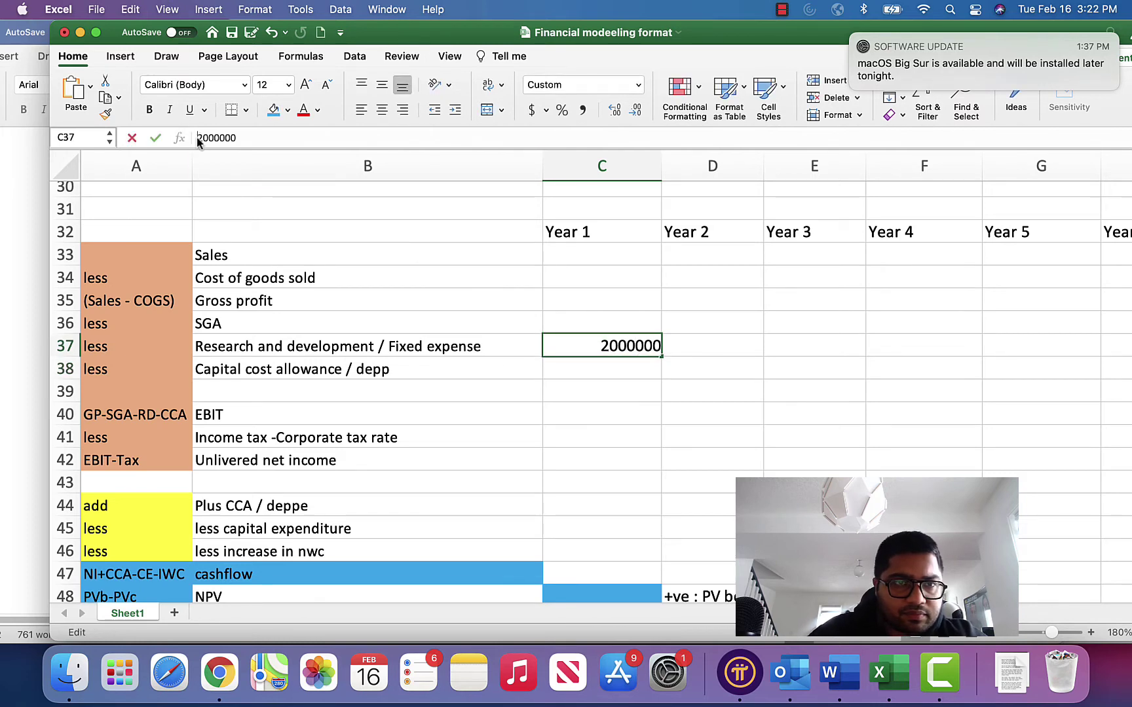
type("-")
key("Return")
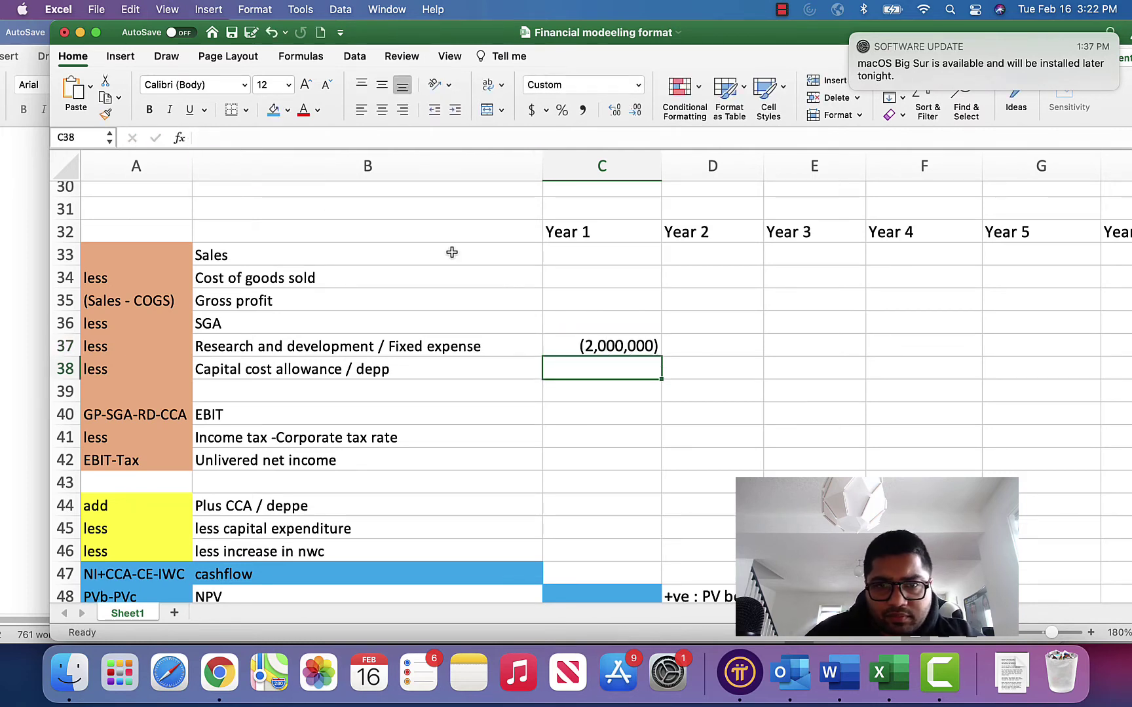
left_click(603, 346)
left_click_drag(661, 357, 991, 343)
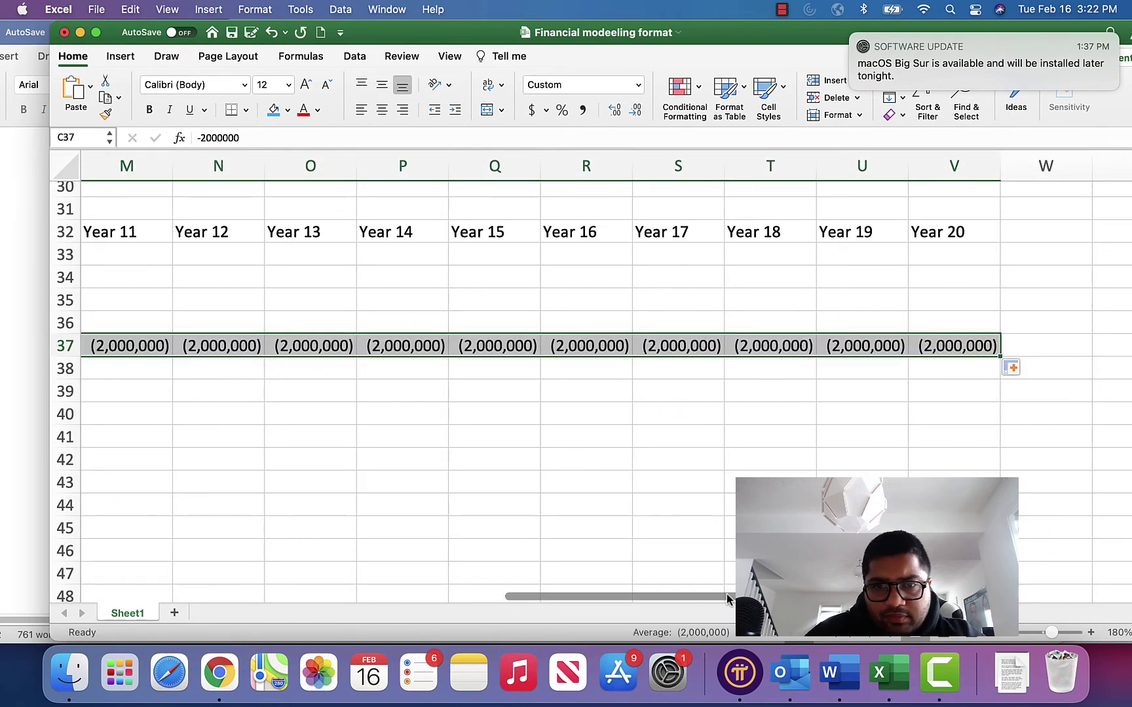
left_click_drag(727, 597, 306, 598)
Enter 0 for Sales, COGS, gross profit and SGA in C33:C36 and fill them right to column V.
left_click(616, 263)
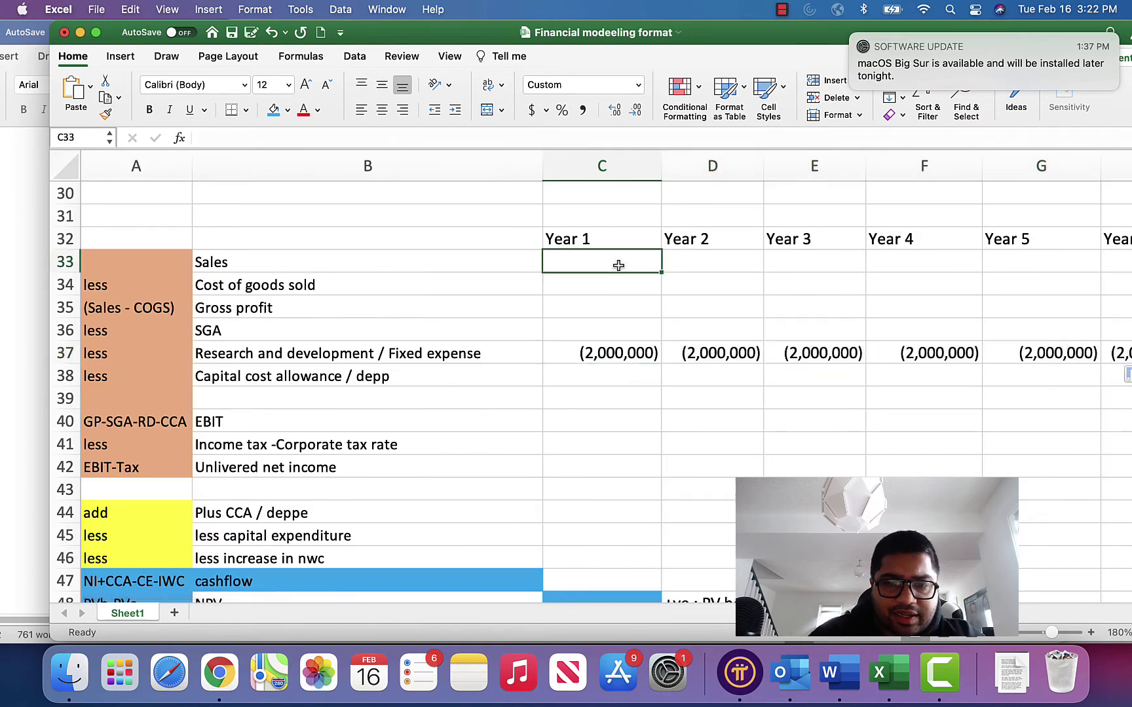
type("0")
key("Return")
type("0")
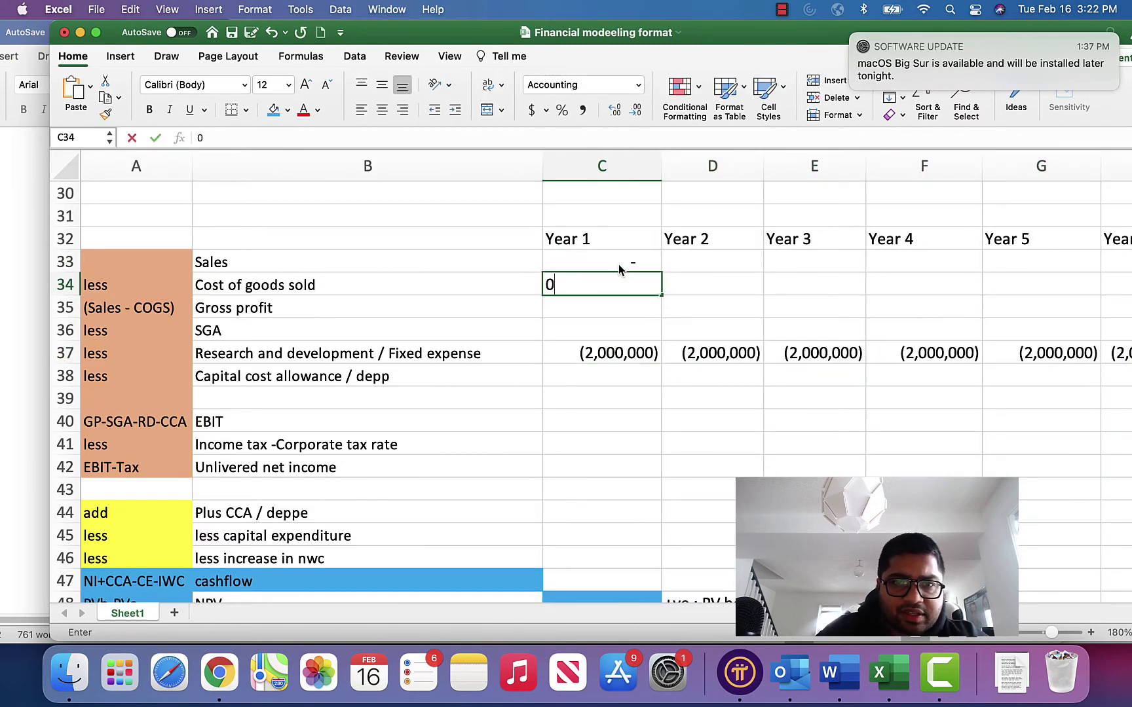
key("Return")
type("0")
key("Return")
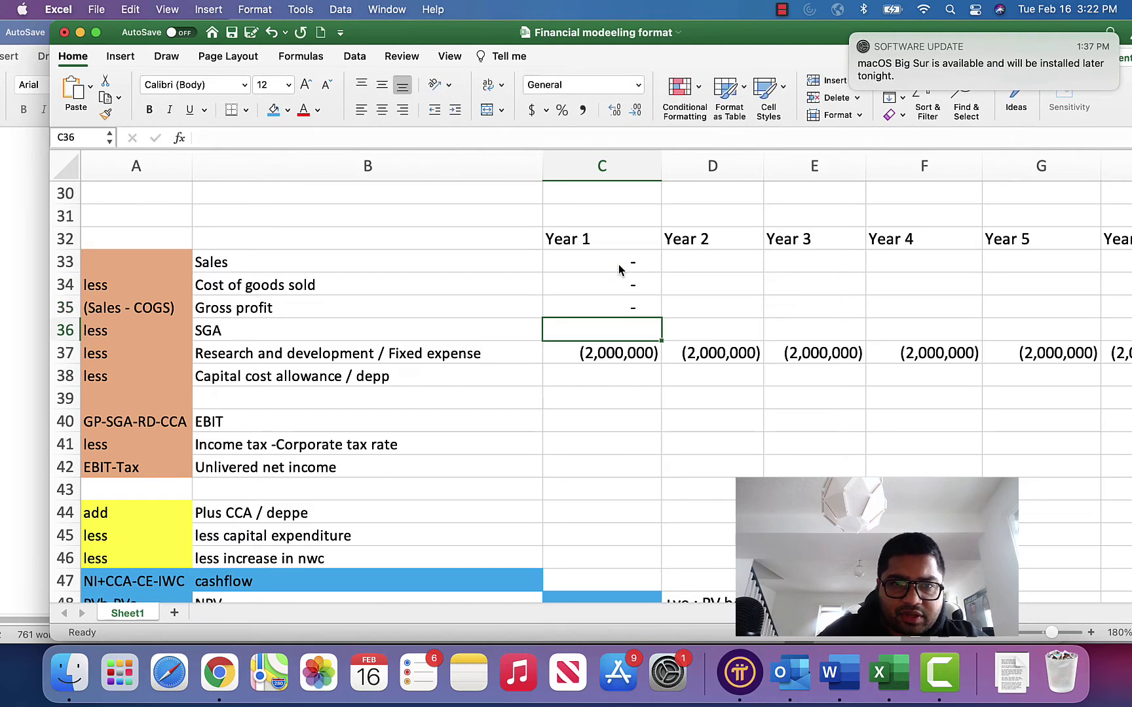
type("0")
key("Up")
key("Up")
key("Up")
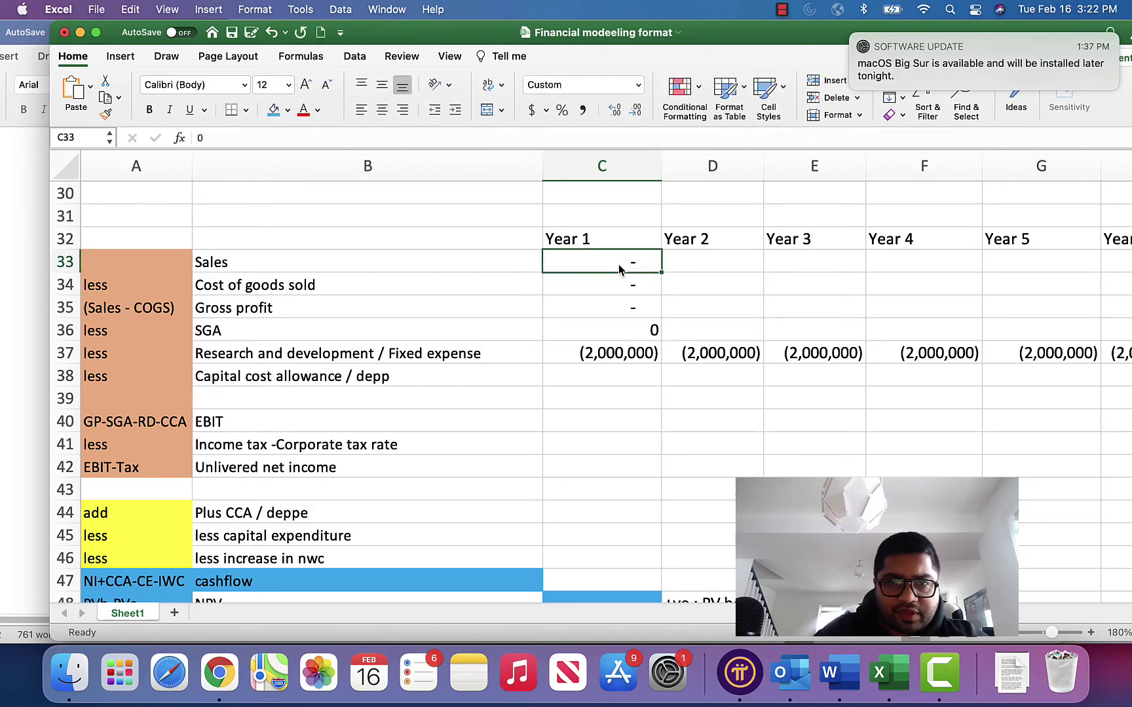
key("shift+Down")
key("shift+Down")
key("shift+Down")
left_click_drag(666, 343, 1013, 321)
scroll(1013, 321, "left", 15)
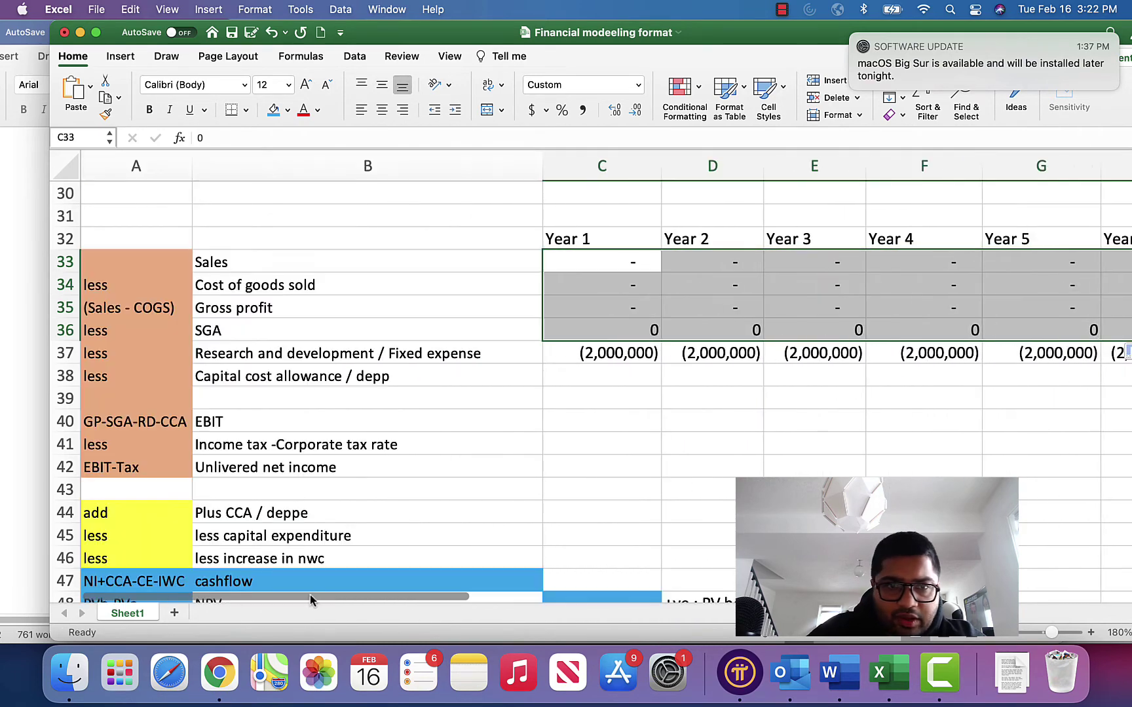
left_click(576, 372)
key("super+Tab")
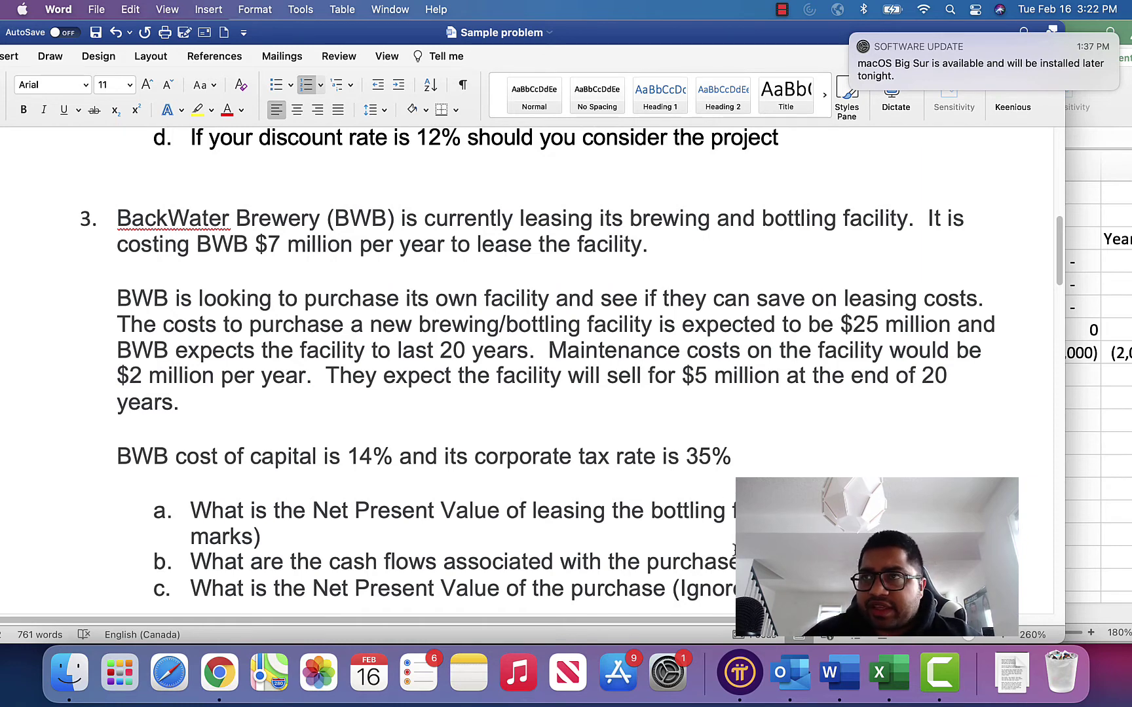
Set zero capital cost allowance in C38 and copy it to V38, rechecking the problem statement.
key("super+Tab")
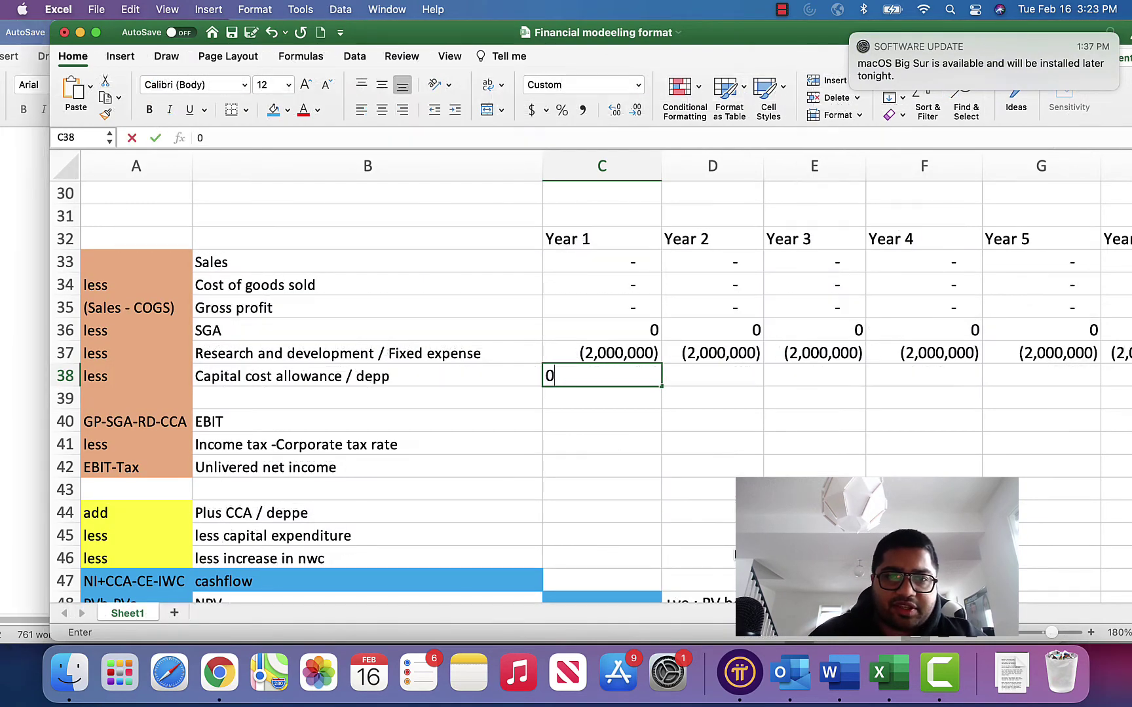
key("Tab")
left_click(623, 377)
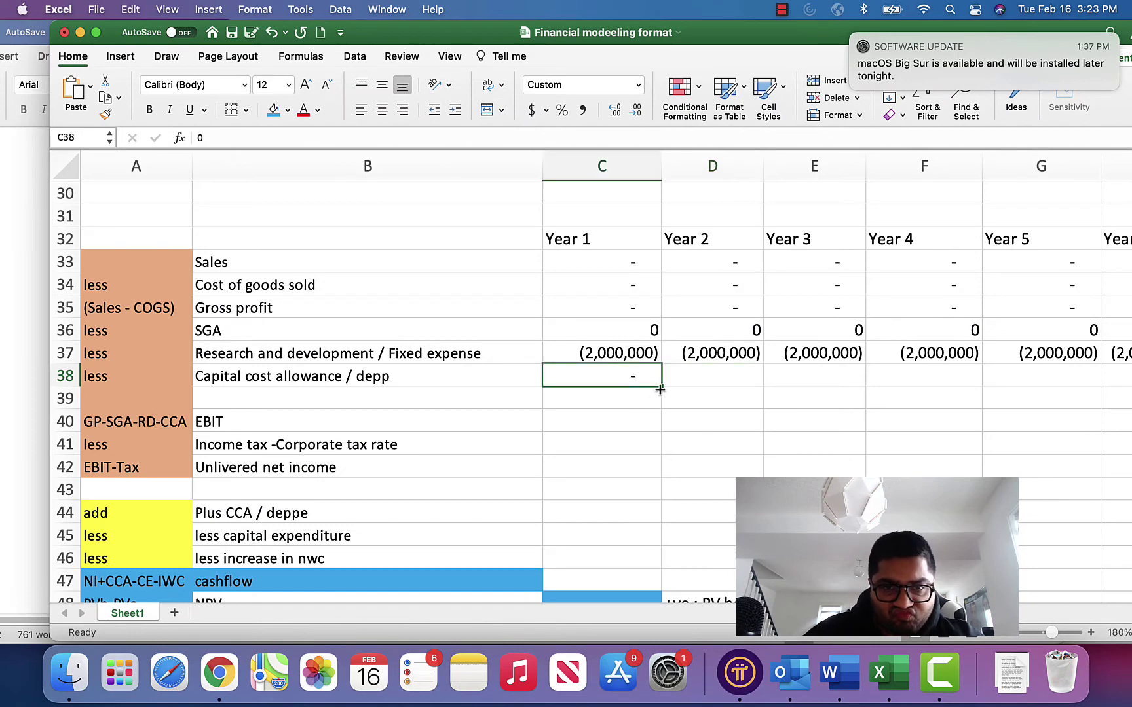
left_click_drag(660, 386, 996, 393)
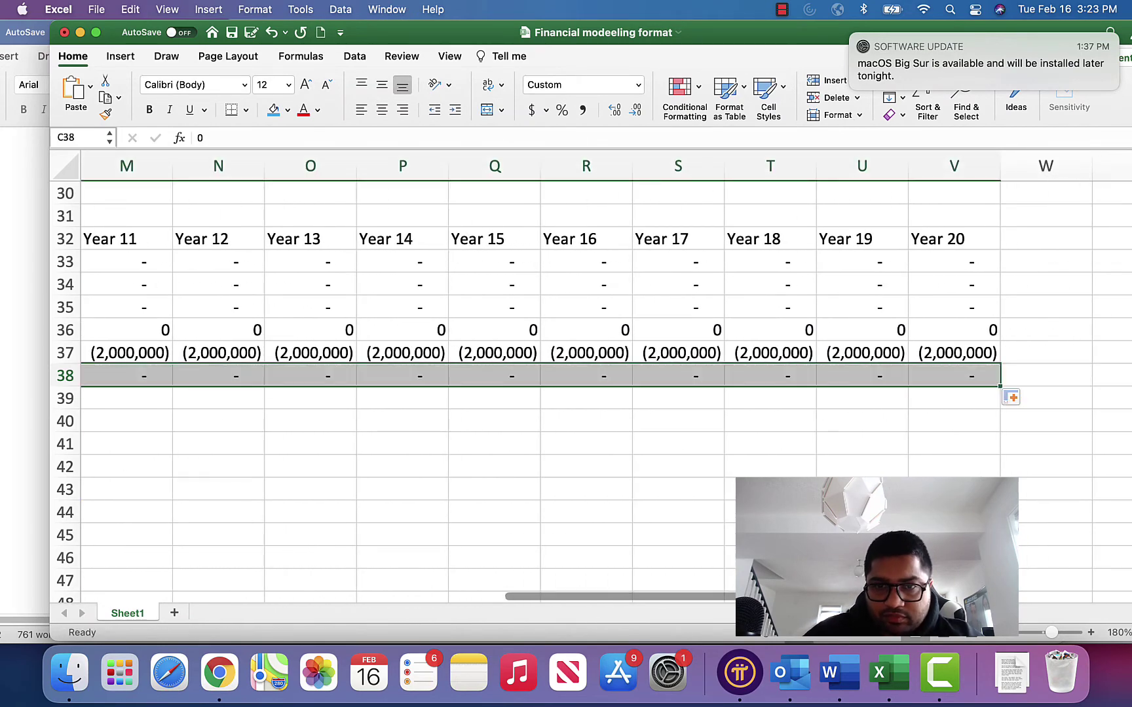
scroll(111, 517, "left", 10)
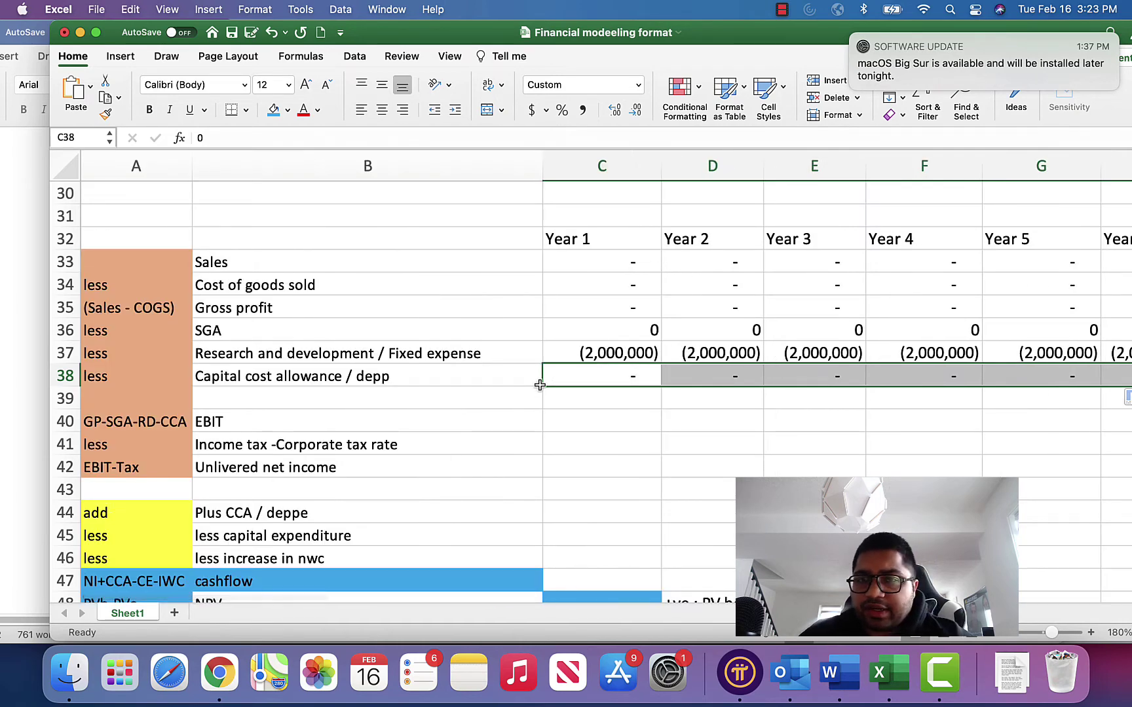
key("super+Tab")
scroll(385, 540, "up", 1)
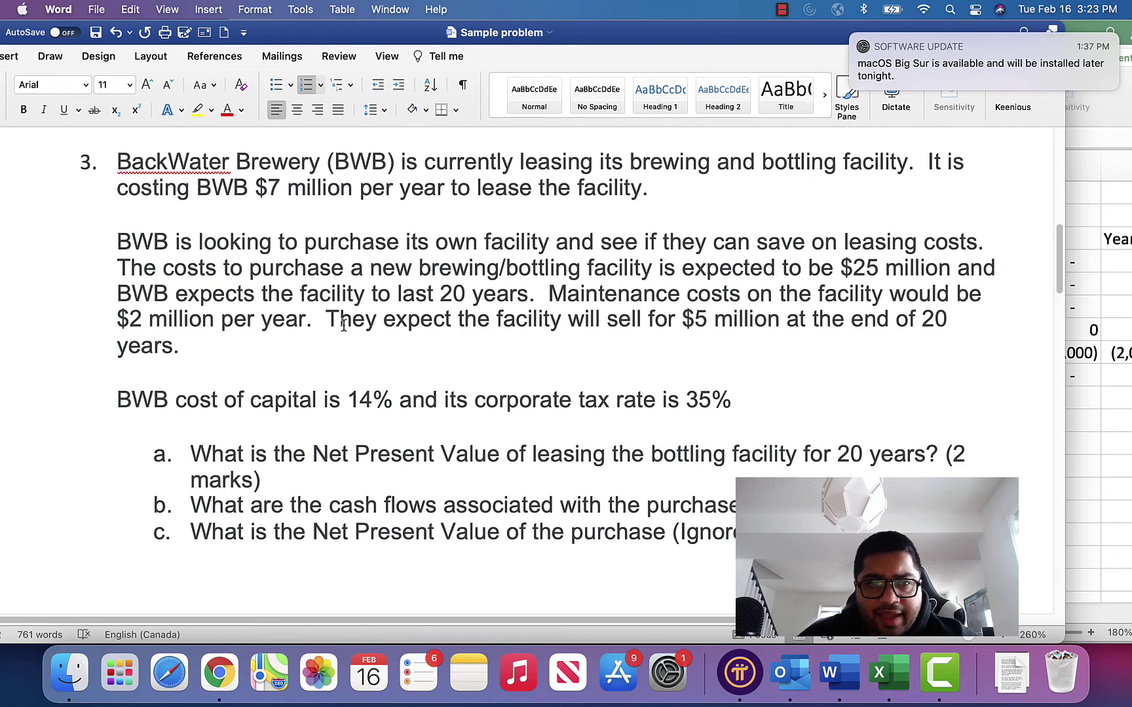
key("super+Tab")
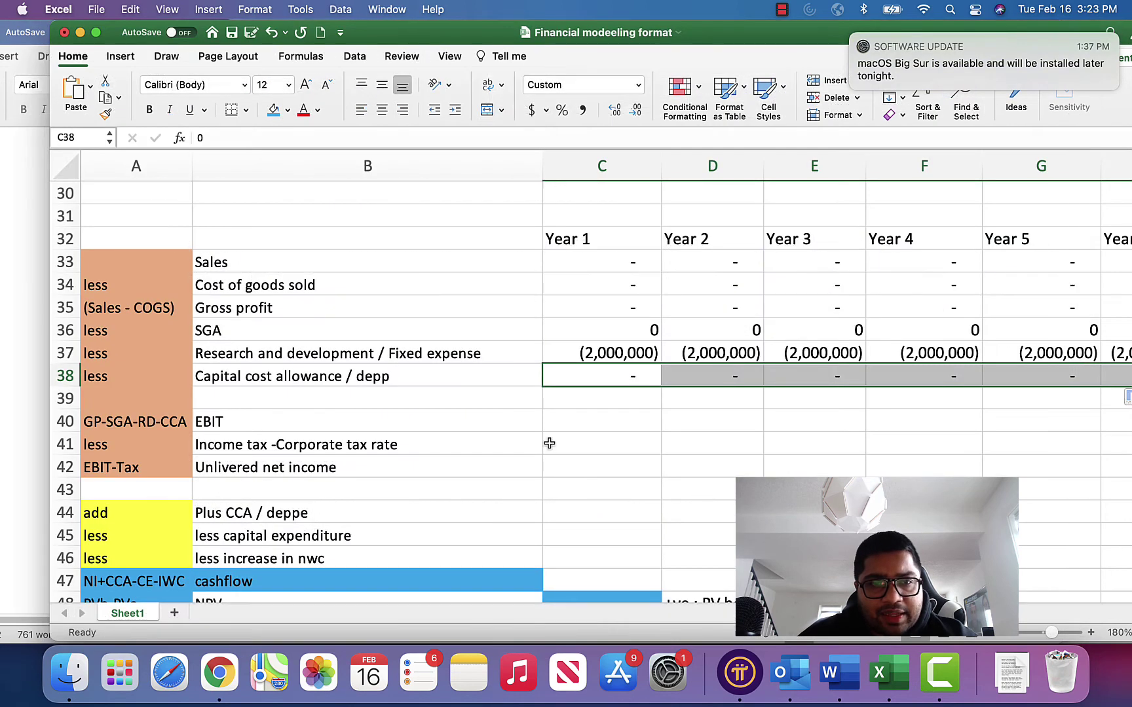
Enter the EBIT formula =C35-C36-C37-C38 in C40.
left_click(628, 417)
type("=")
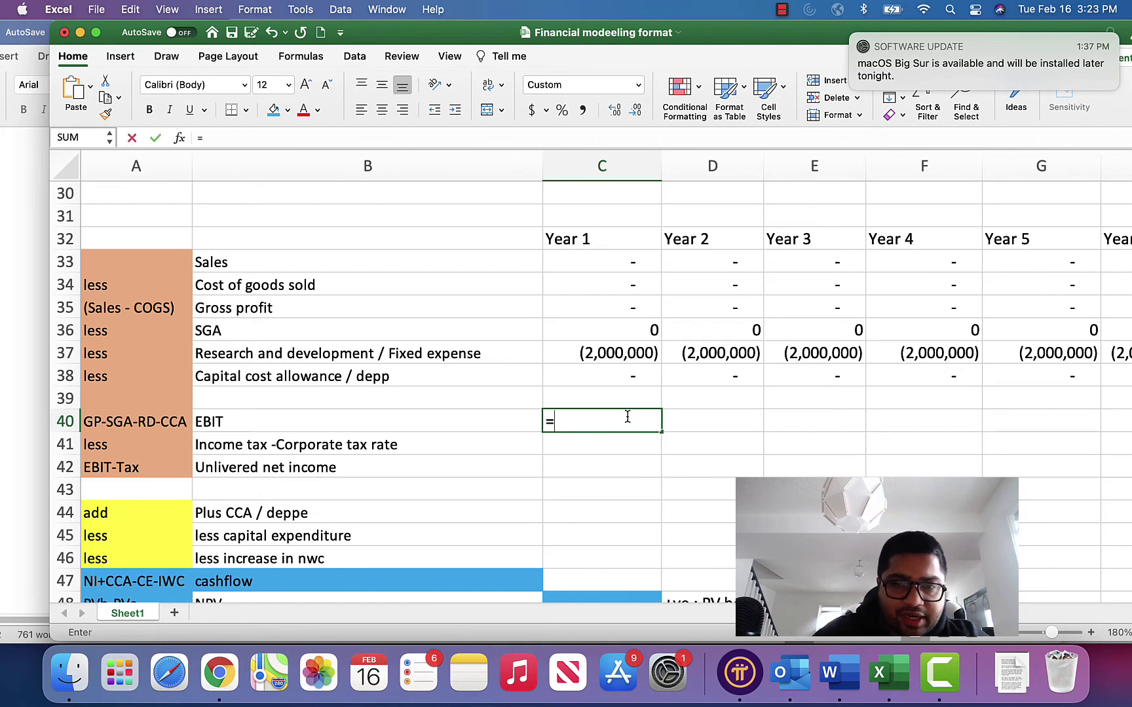
key("Up")
key("Up")
key("Up")
key("Up")
key("Up")
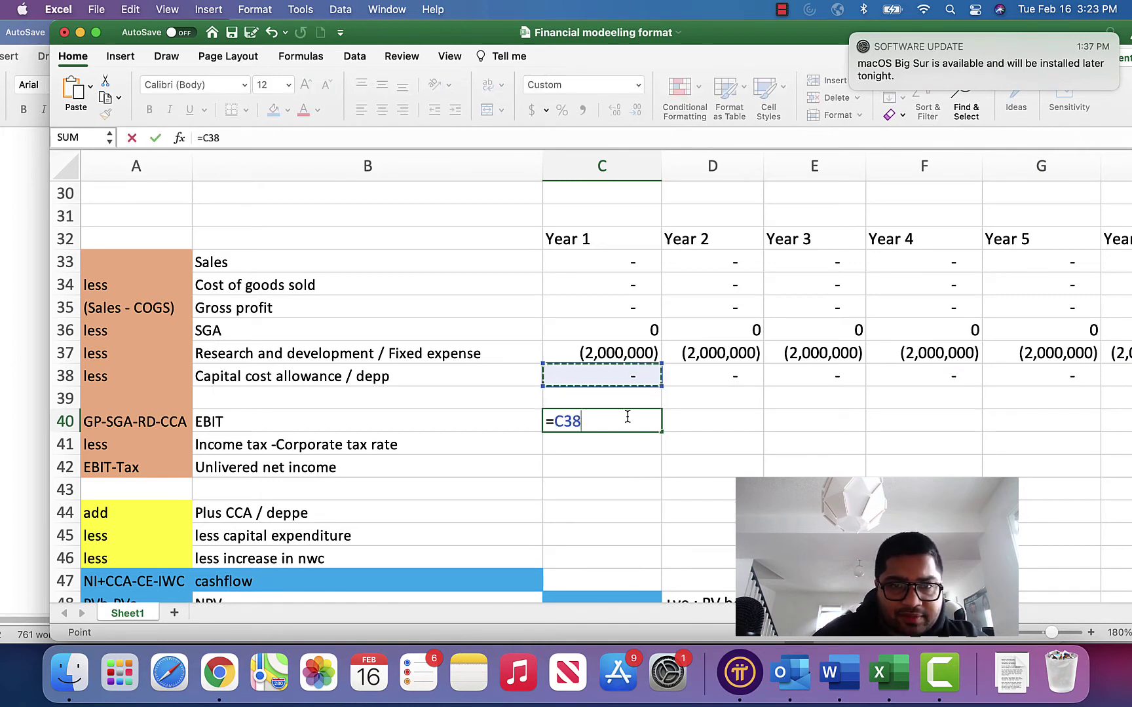
type("-")
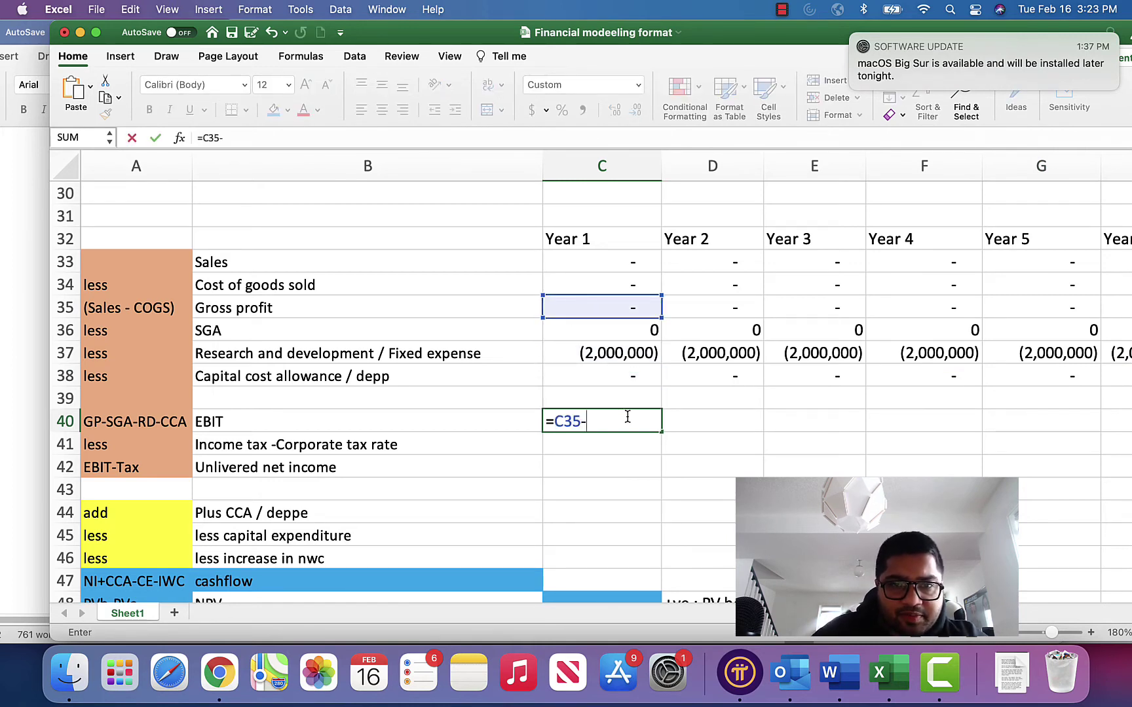
key("Up")
key("Up")
key("Up")
key("Up")
type("-")
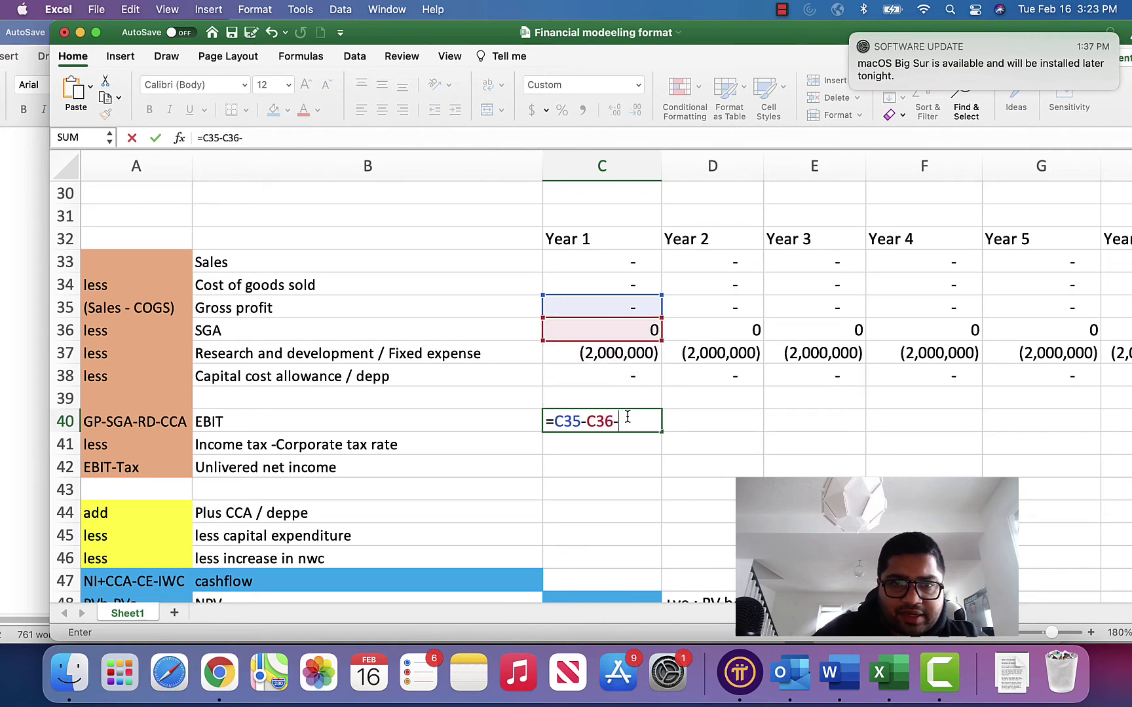
key("Up")
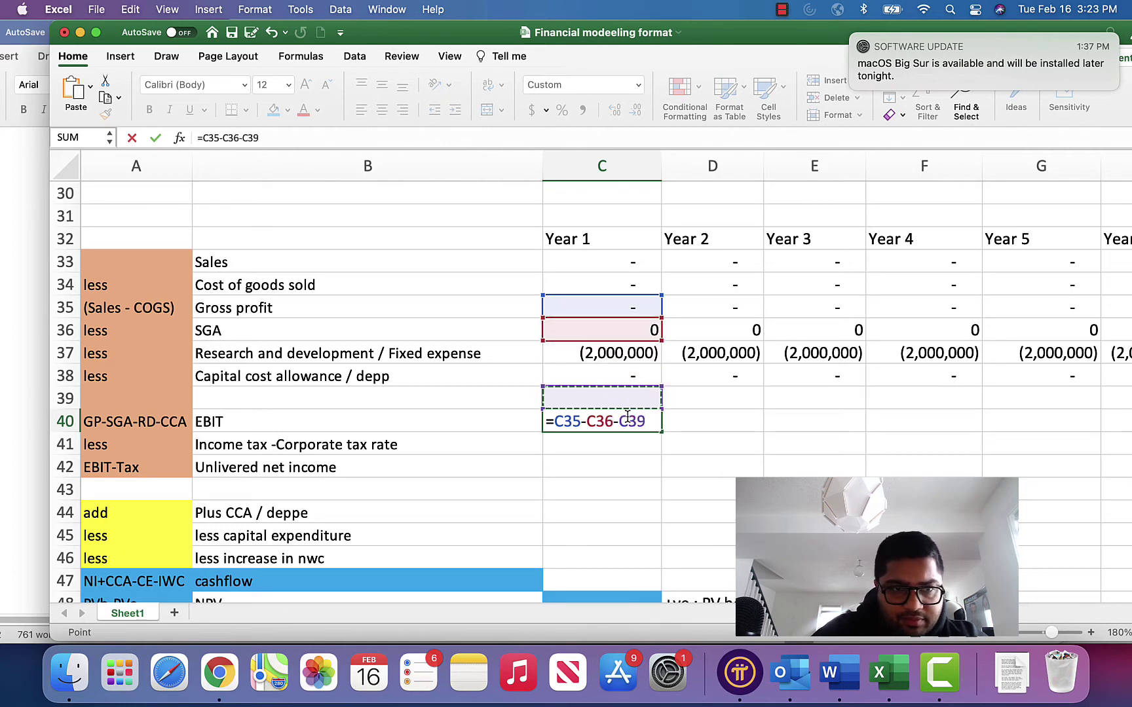
key("Up")
key("Up")
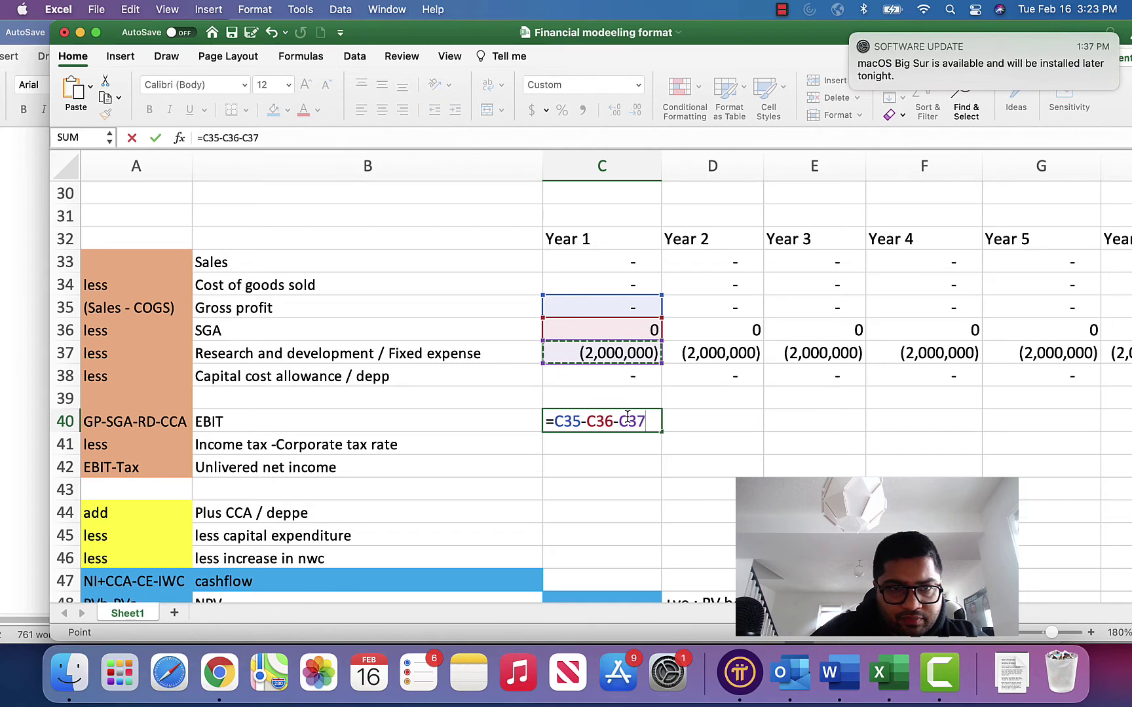
type("-")
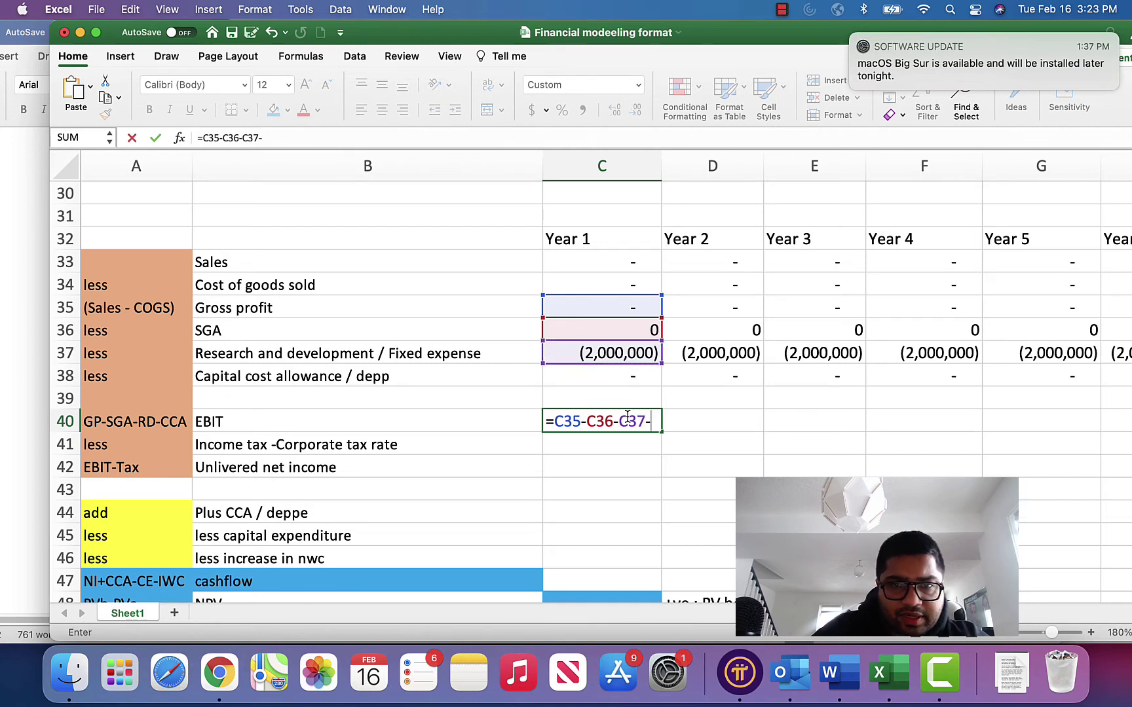
left_click(624, 373)
key("Return")
key("Up")
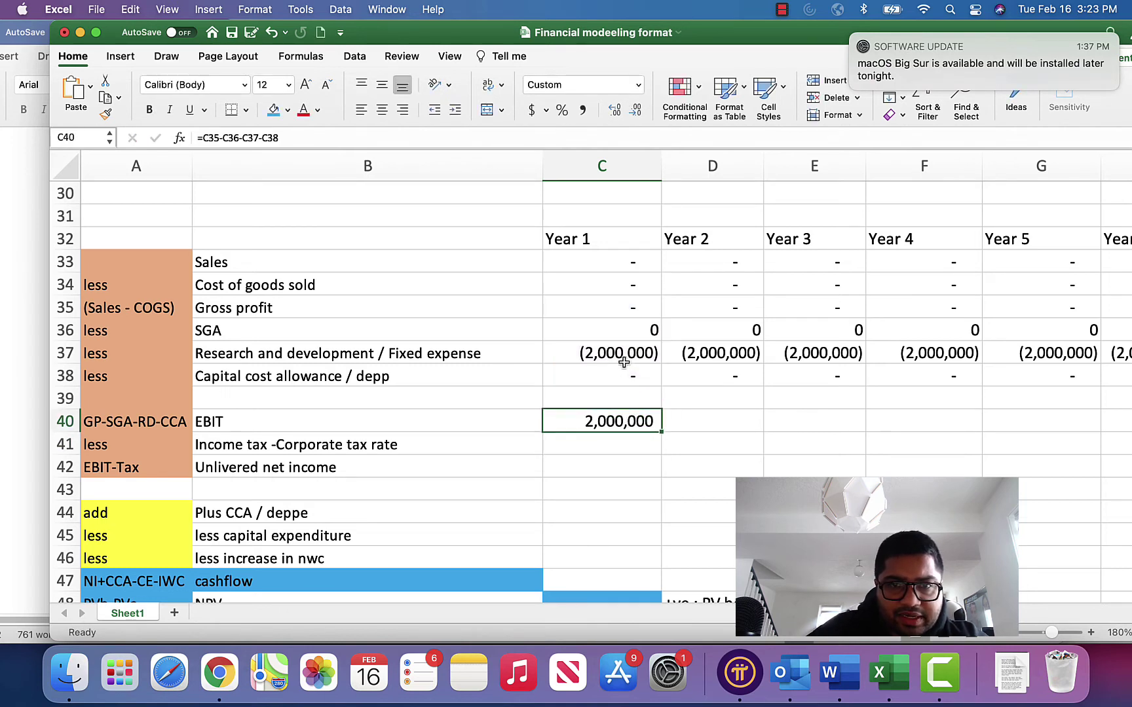
Make the fixed expense a positive 2,000,000 in C37 and fill it across to Year 20.
left_click(623, 362)
left_click(202, 137)
key("BackSpace")
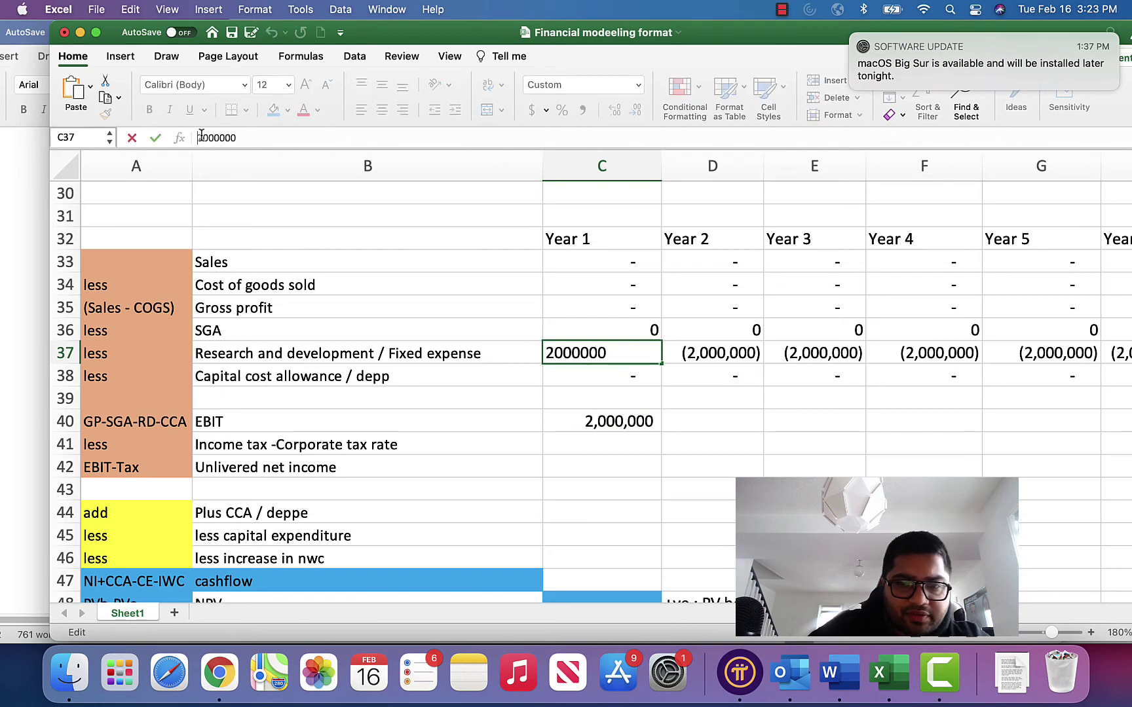
key("Return")
left_click(655, 357)
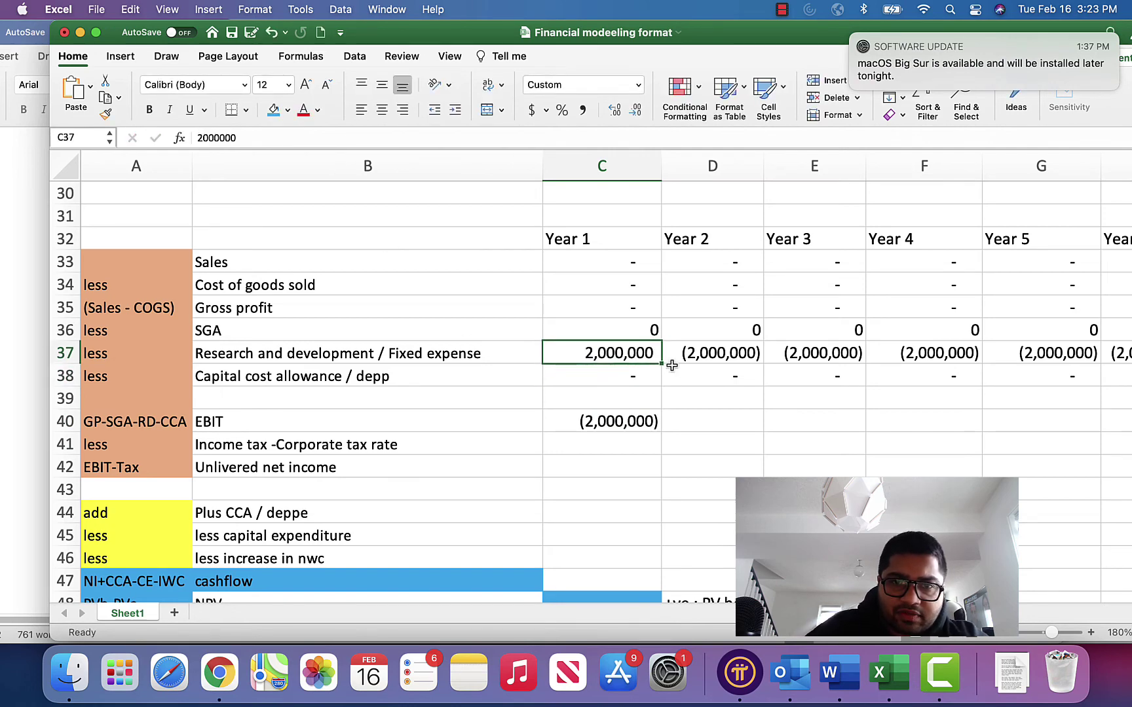
left_click_drag(662, 364, 995, 364)
scroll(524, 379, "left", 10)
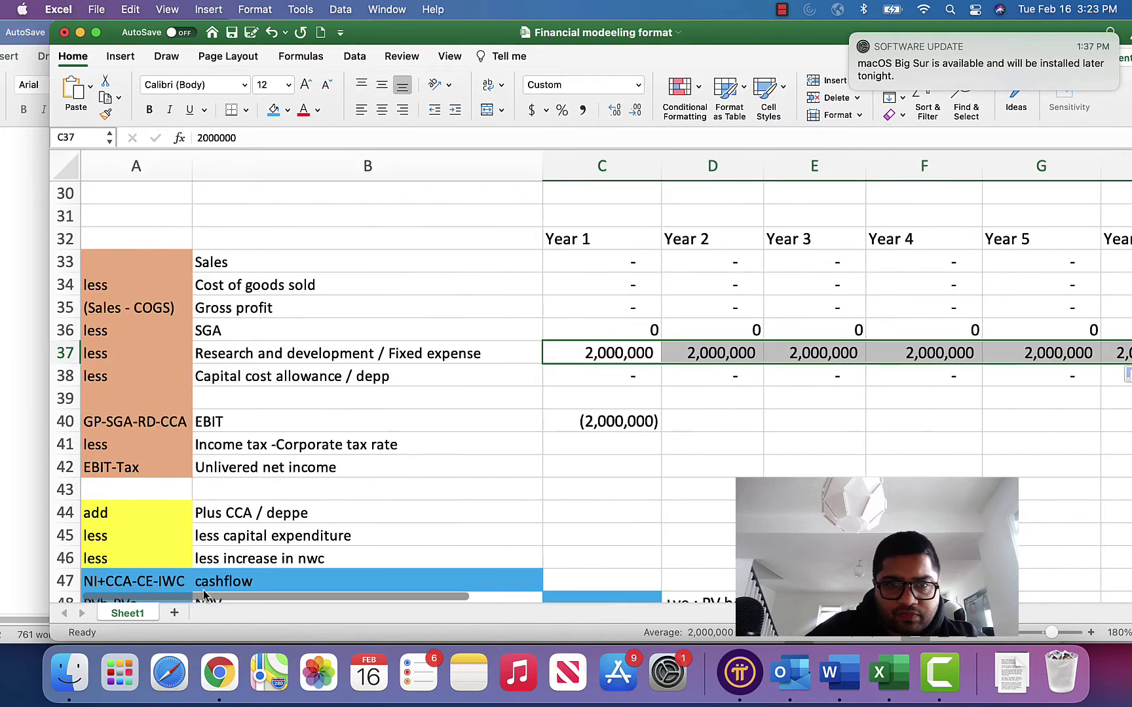
Copy the EBIT formula across to Year 20, then type =C40*35% into income tax cell C41.
left_click(600, 423)
left_click_drag(666, 433, 1066, 449)
scroll(680, 609, "left", 3)
scroll(680, 610, "left", 8)
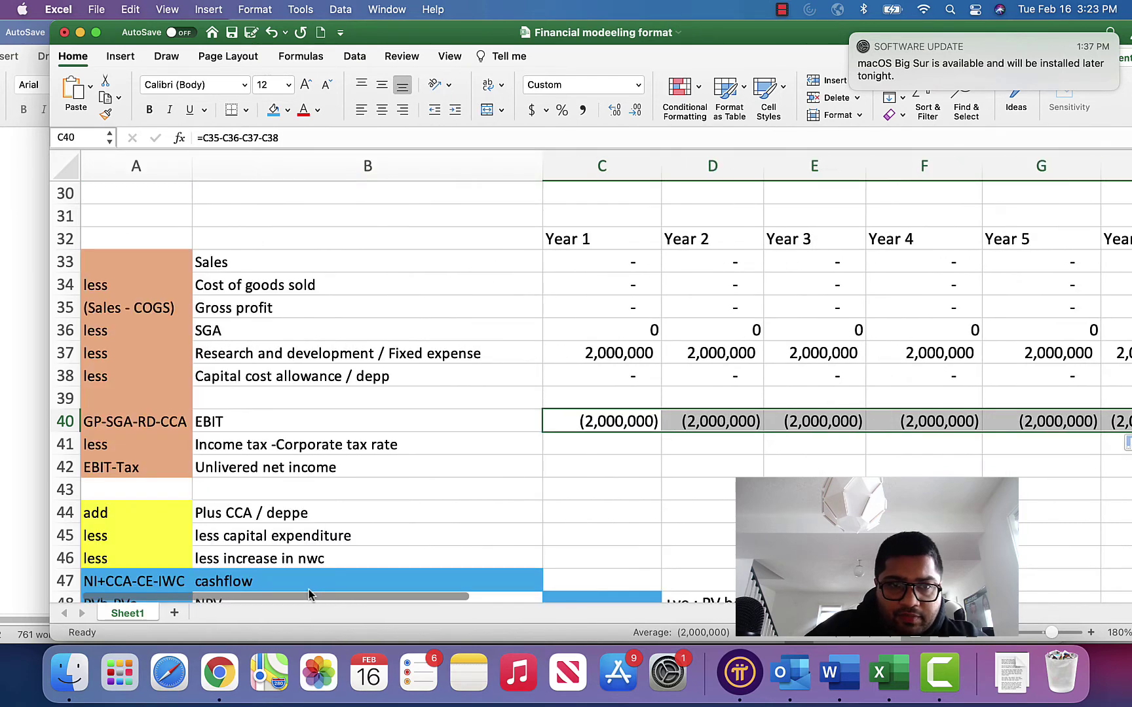
left_click(613, 447)
type("=C40*")
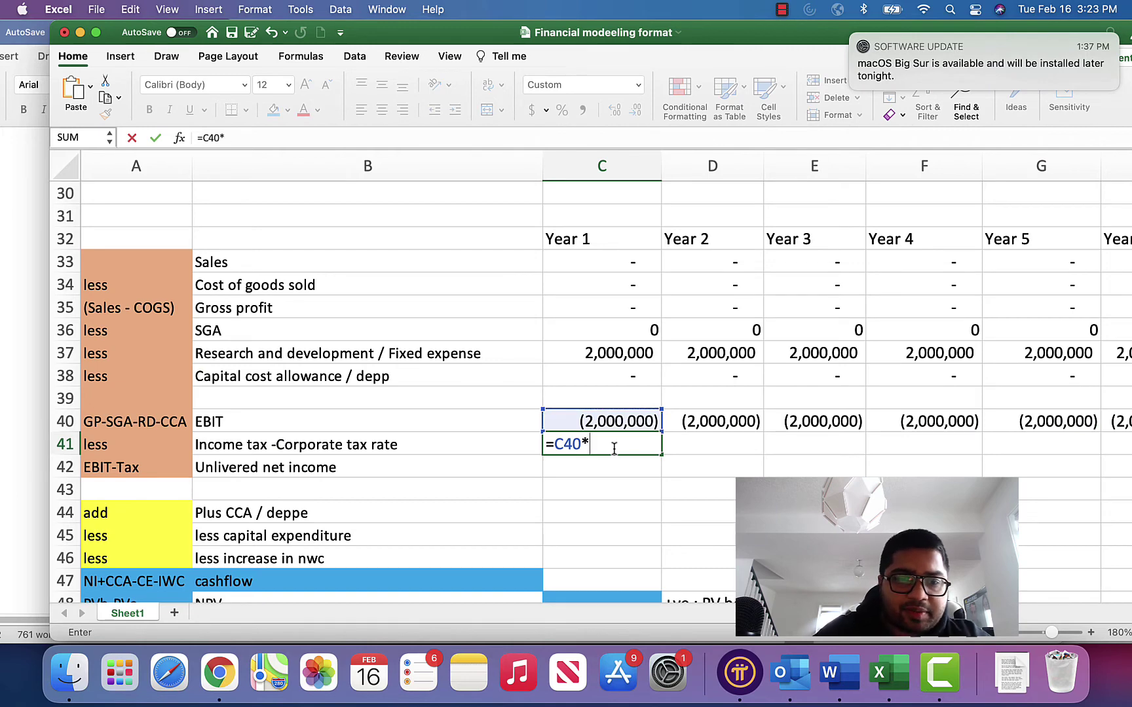
type("35%")
Commit the 35% income tax formula in C41 and fill it across, giving (700,000) yearly.
key("Return")
left_click(655, 450)
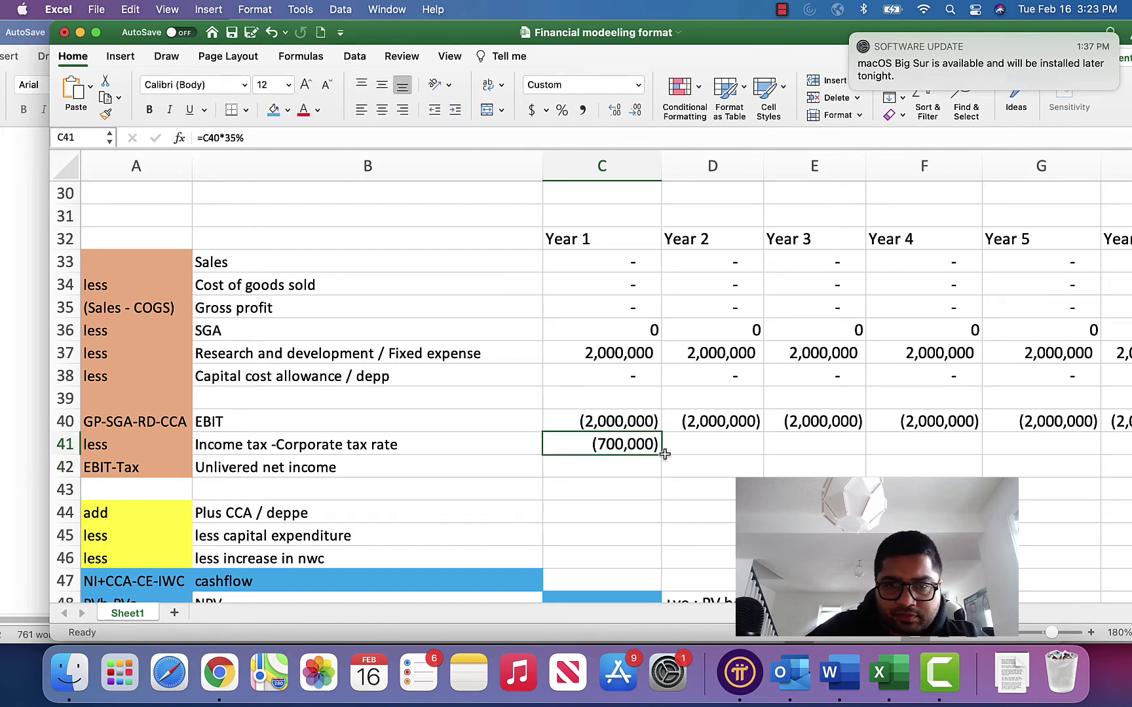
left_click_drag(661, 458, 700, 454)
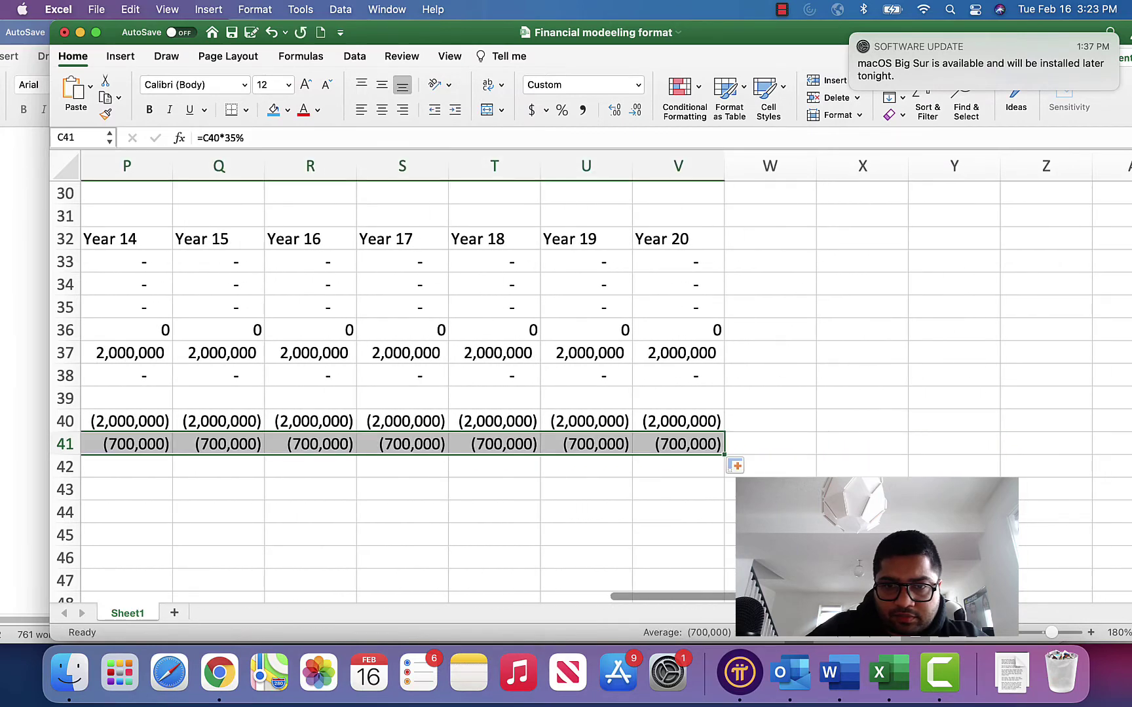
scroll(247, 575, "left", 10)
scroll(247, 575, "left", 5)
Enter =C40-C41 in C42 and fill it across for (1,300,000) unlevered net income.
left_click(577, 475)
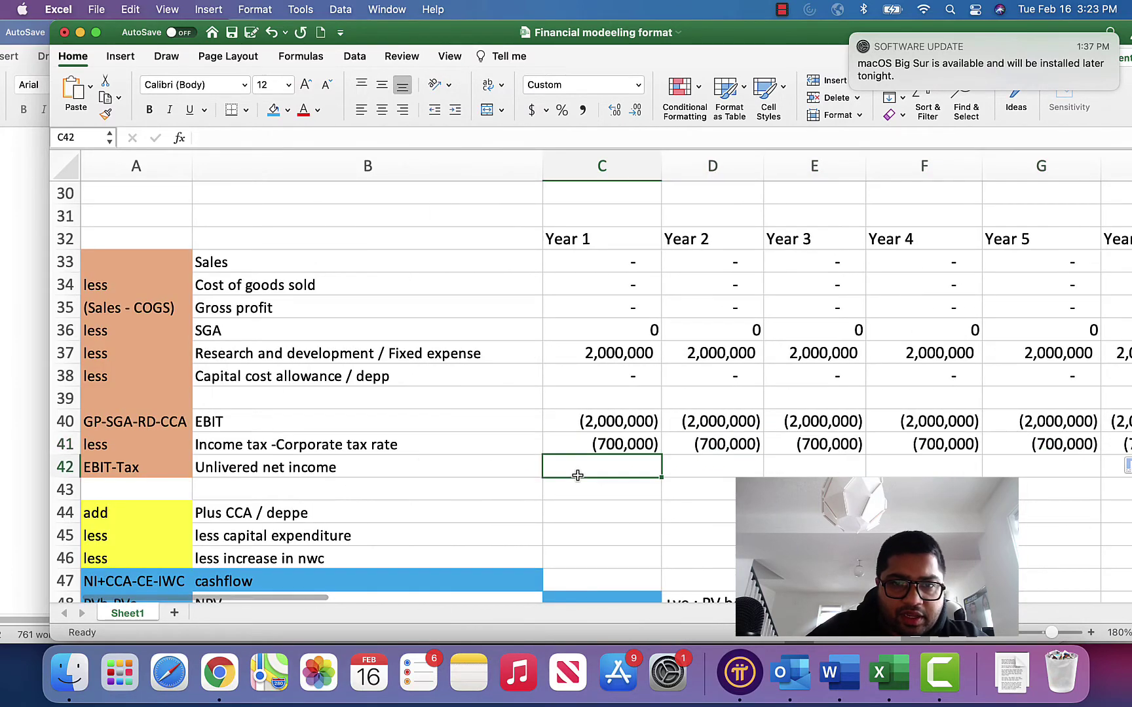
type("=")
key("Up")
key("Up")
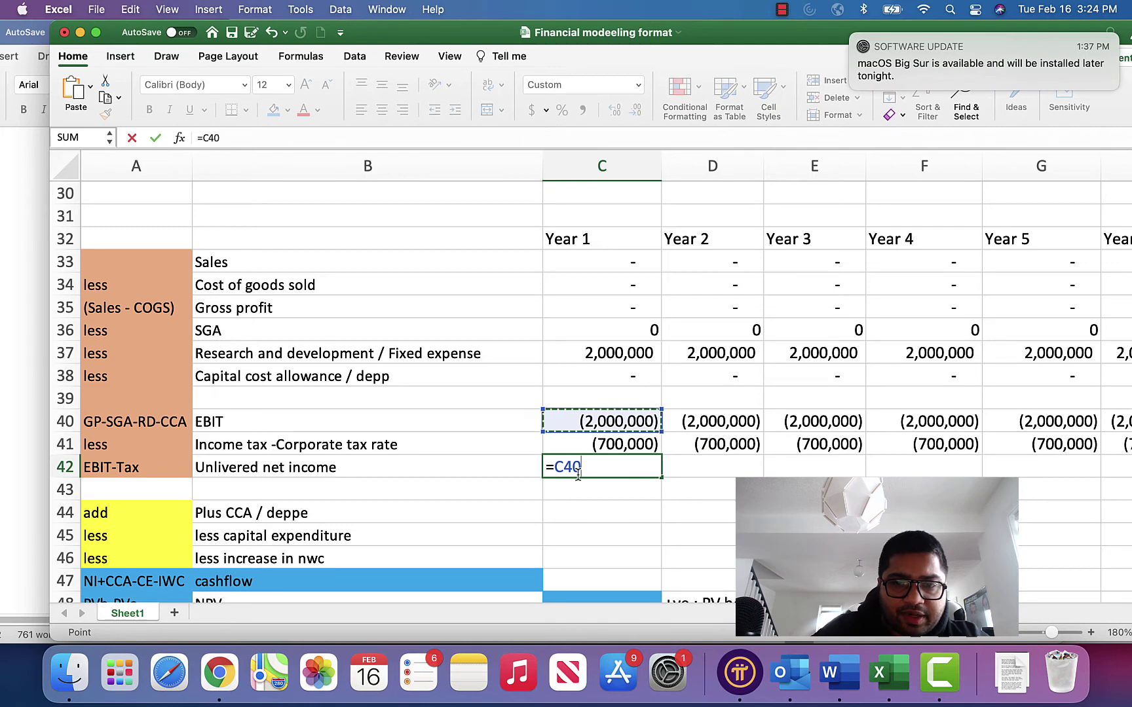
type("-")
key("Up")
key("Return")
key("Up")
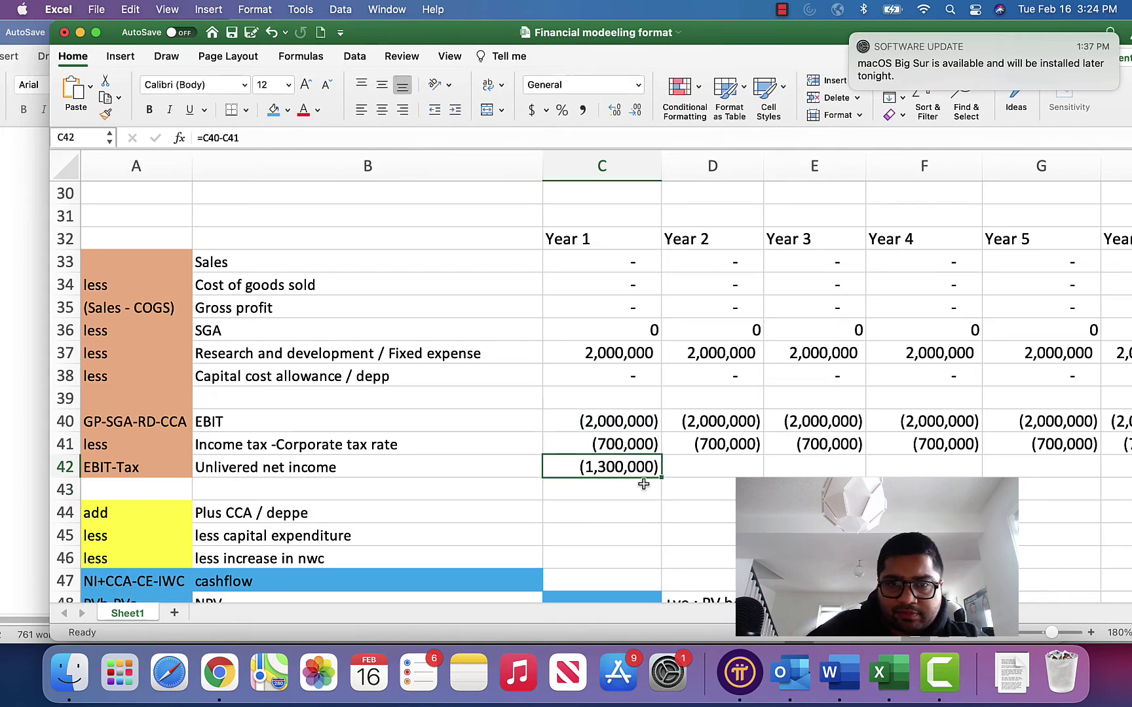
left_click_drag(660, 478, 983, 469)
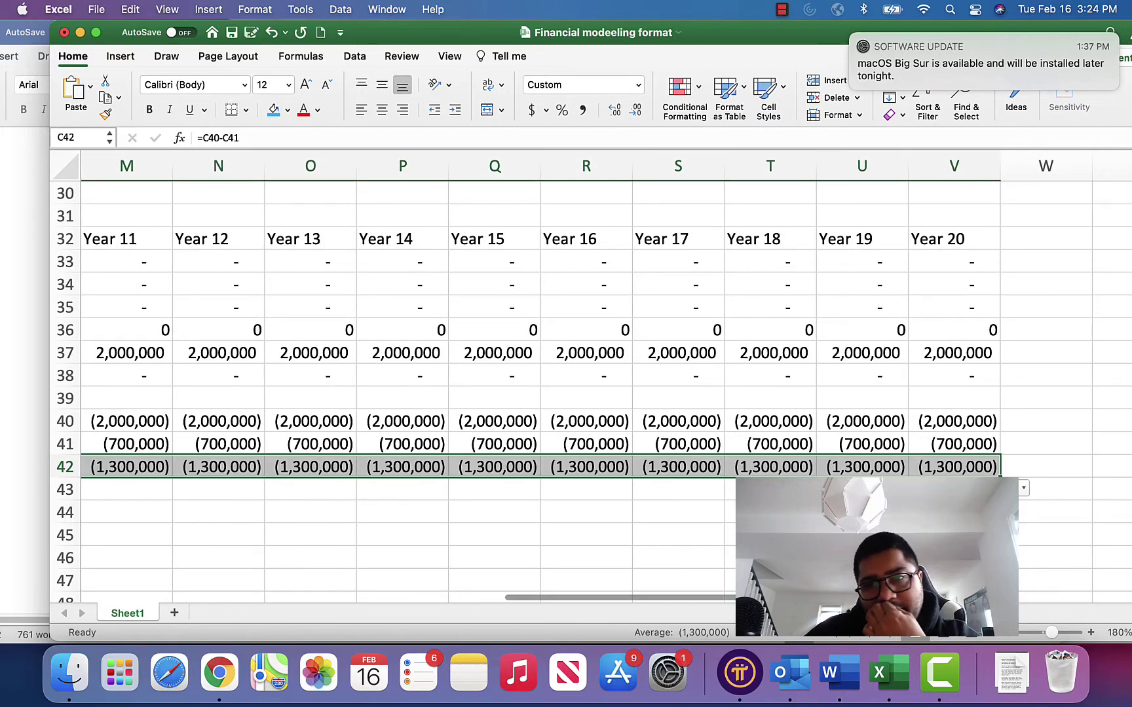
scroll(511, 459, "left", 10)
scroll(514, 485, "down", 3)
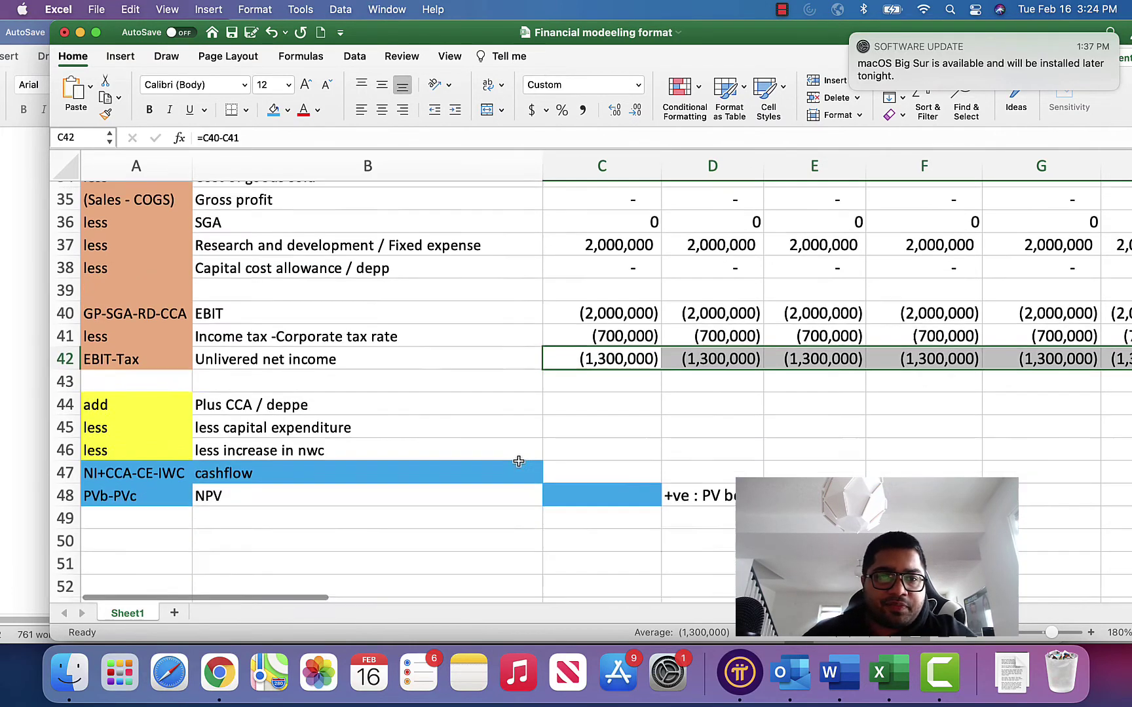
scroll(519, 461, "down", 1)
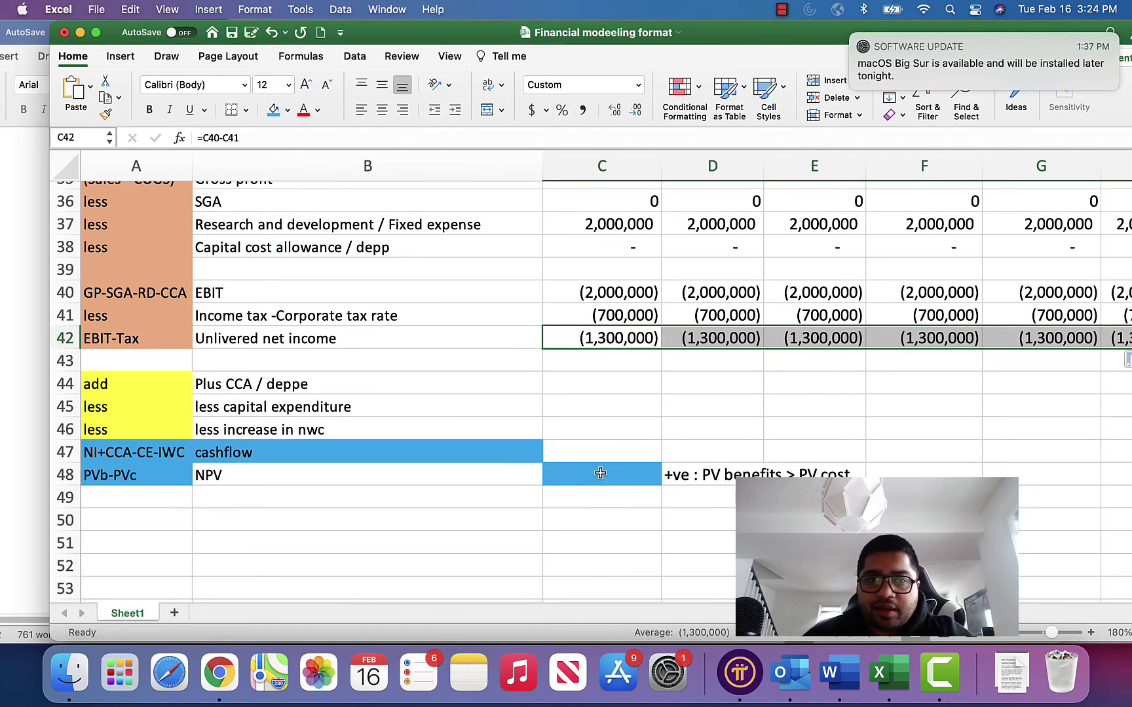
Enter 0 for plus CCA in C44 and copy it across to Year 20.
left_click(570, 380)
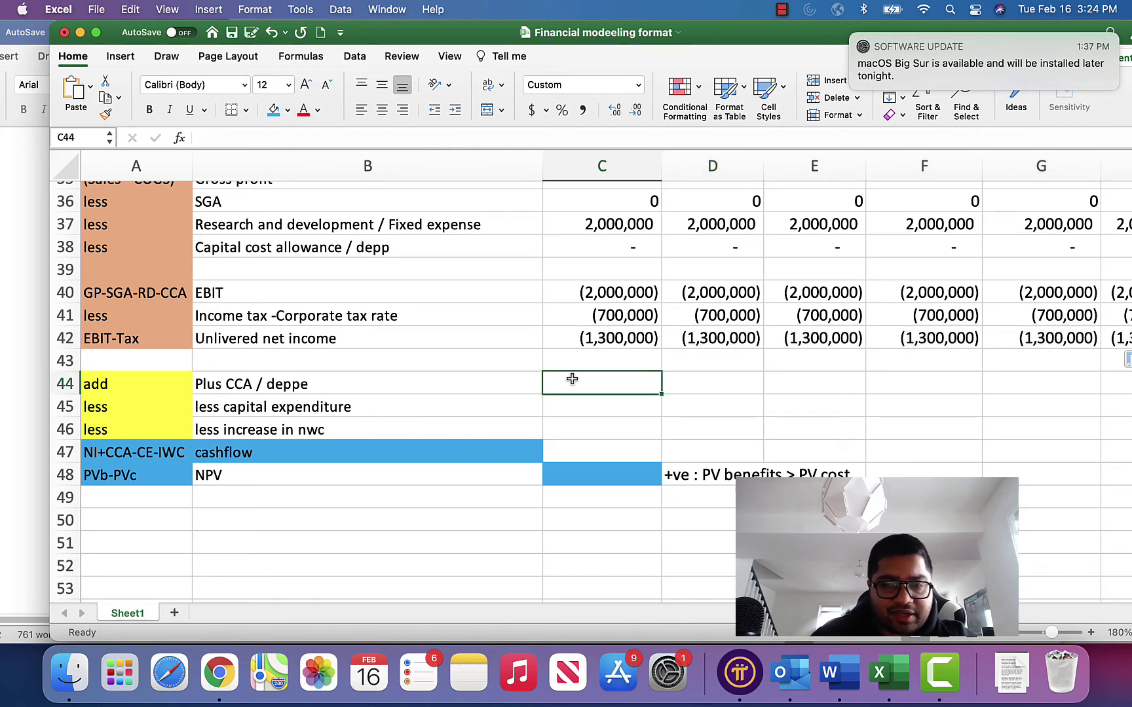
type("0")
key("Tab")
left_click(572, 378)
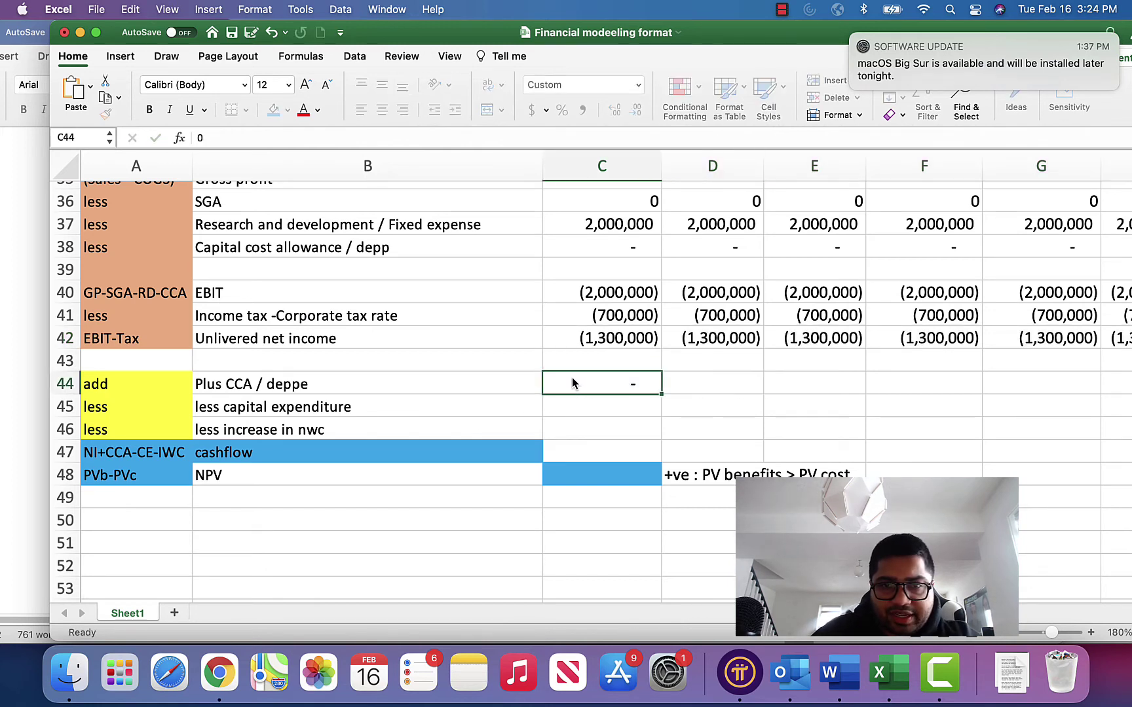
left_click_drag(664, 395, 992, 403)
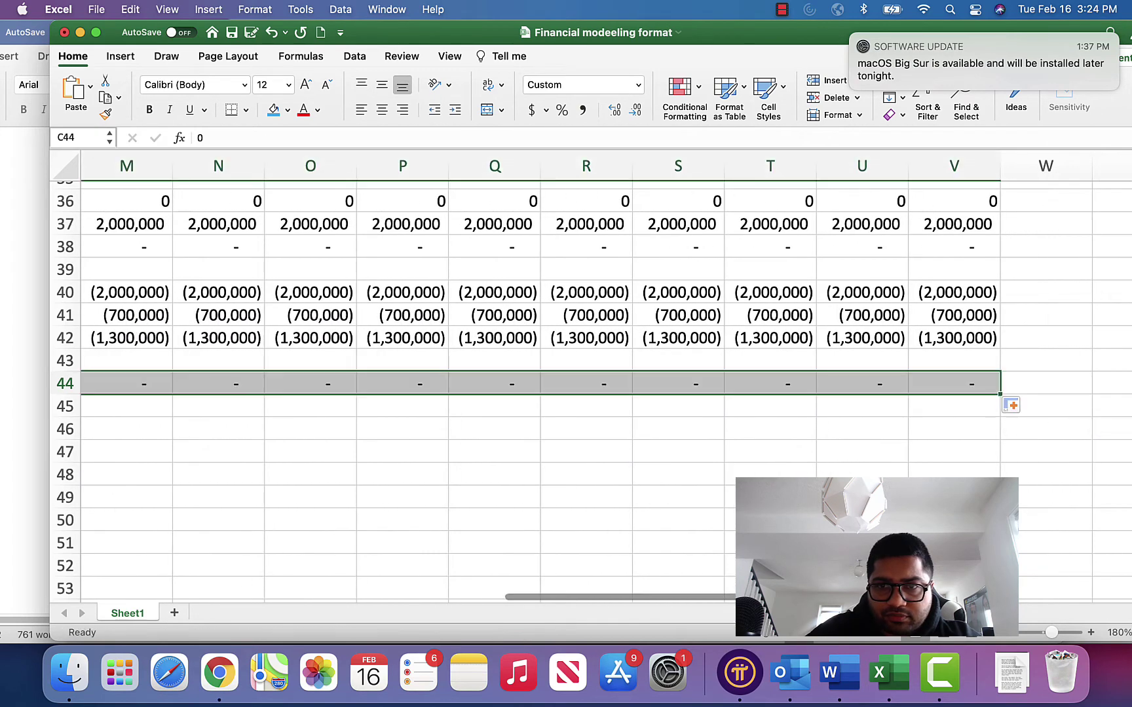
scroll(393, 564, "left", 10)
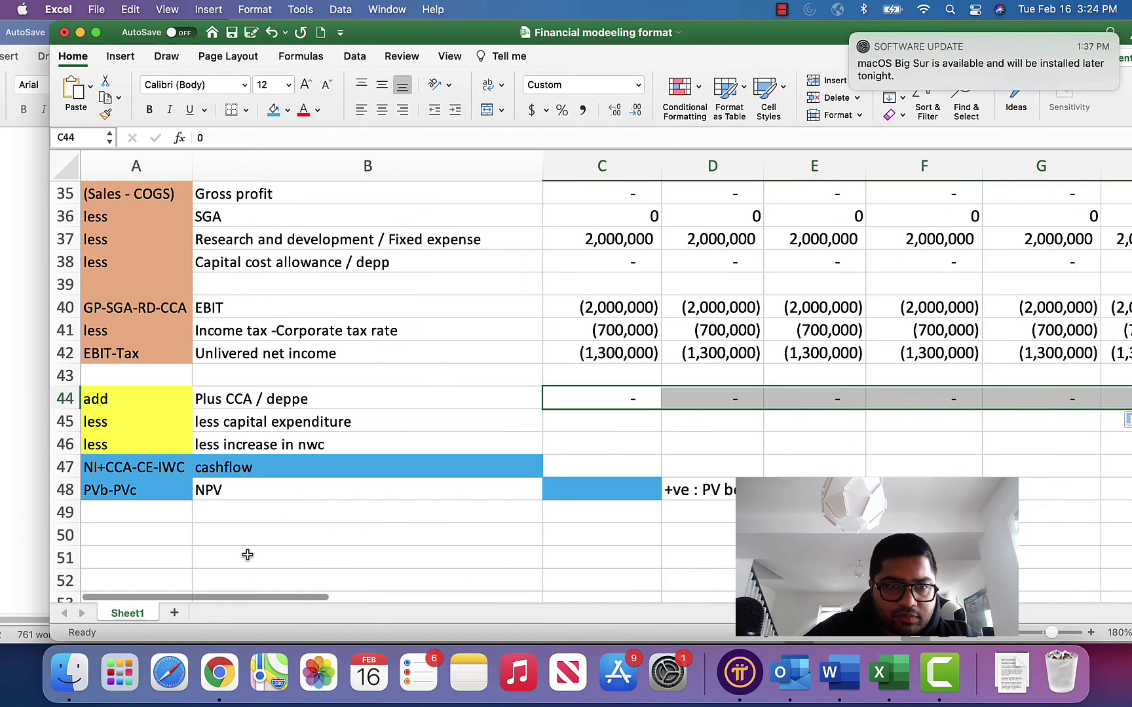
Enter 25,000,000 capital expenditure in C45 and 0 for the following years in row 45.
left_click(624, 422)
key("super+Tab")
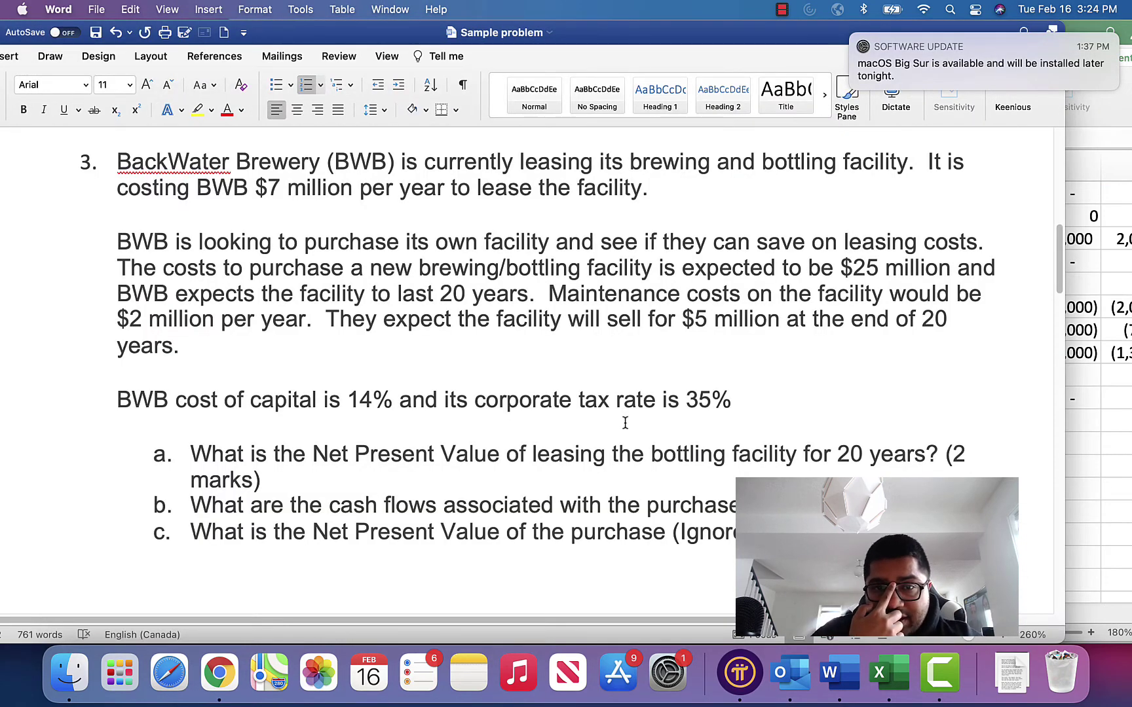
key("super+Tab")
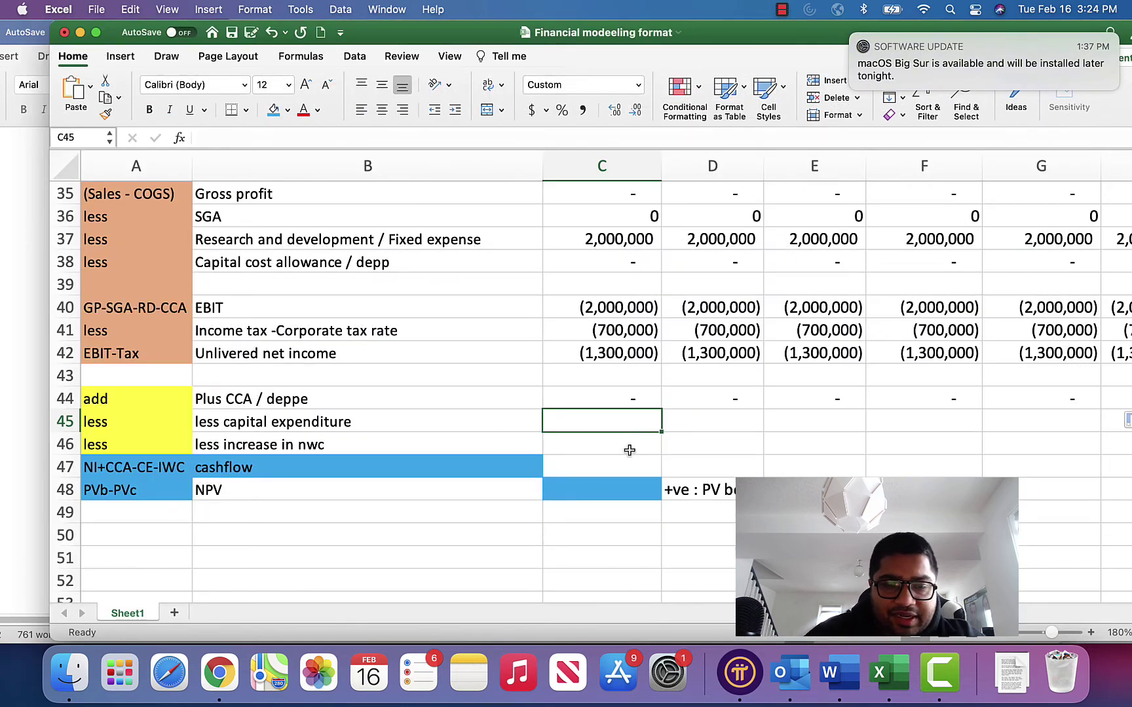
type("25000000")
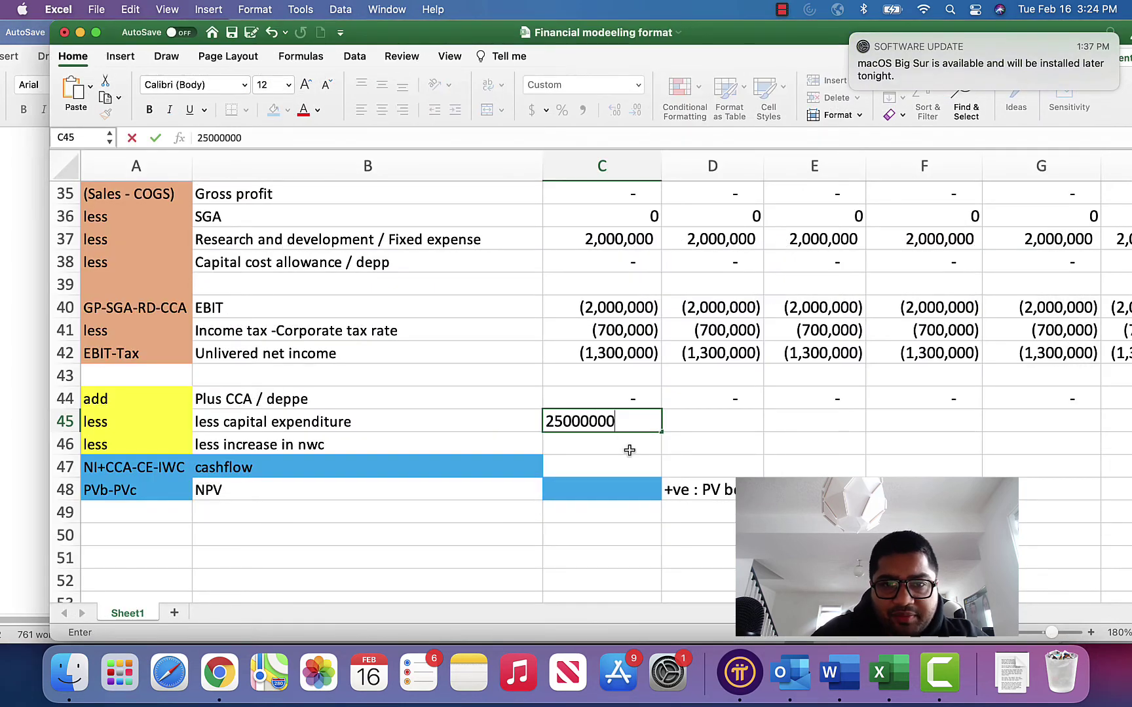
key("Return")
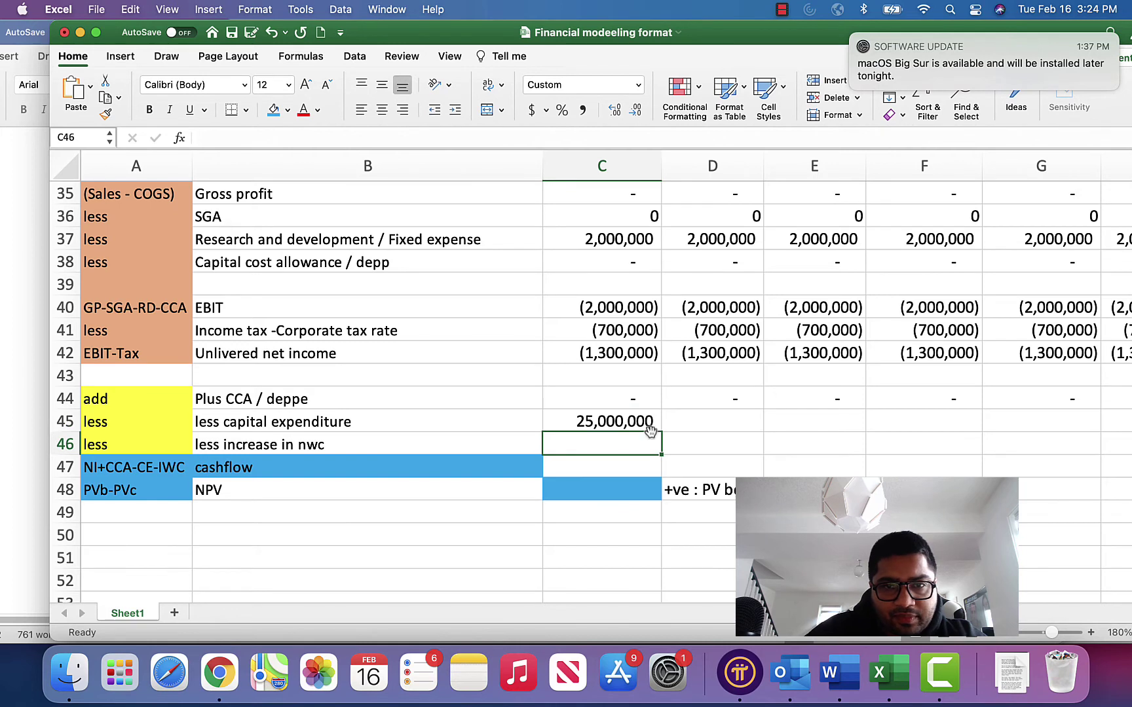
left_click(621, 420)
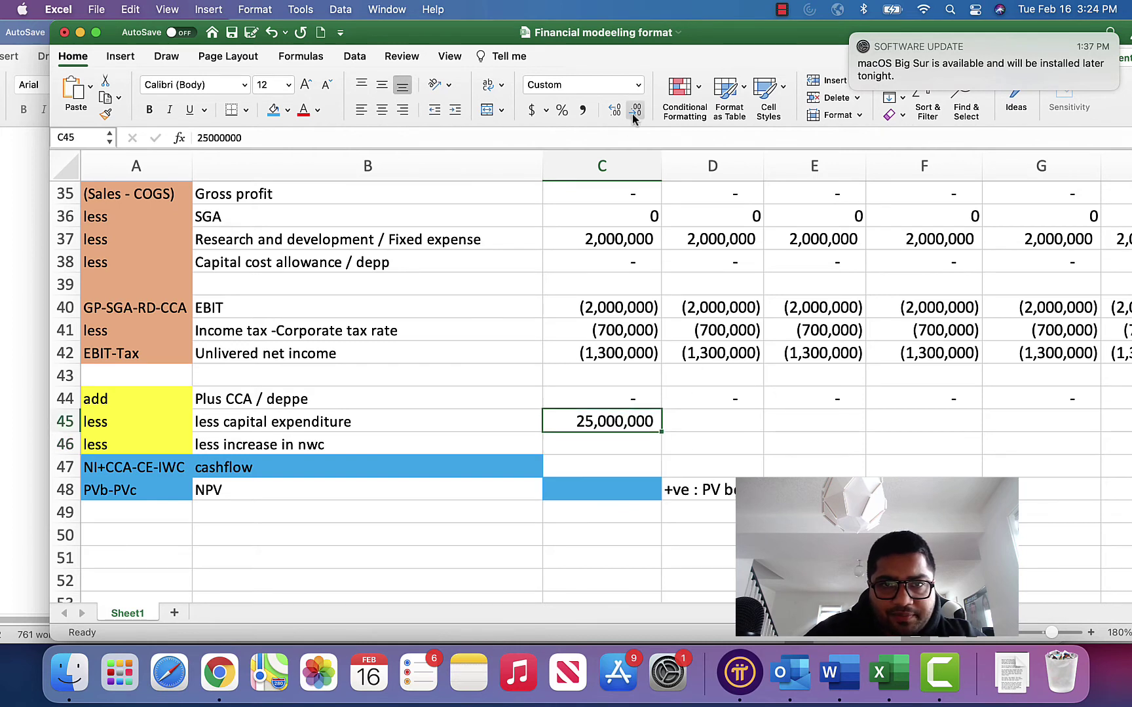
left_click(714, 422)
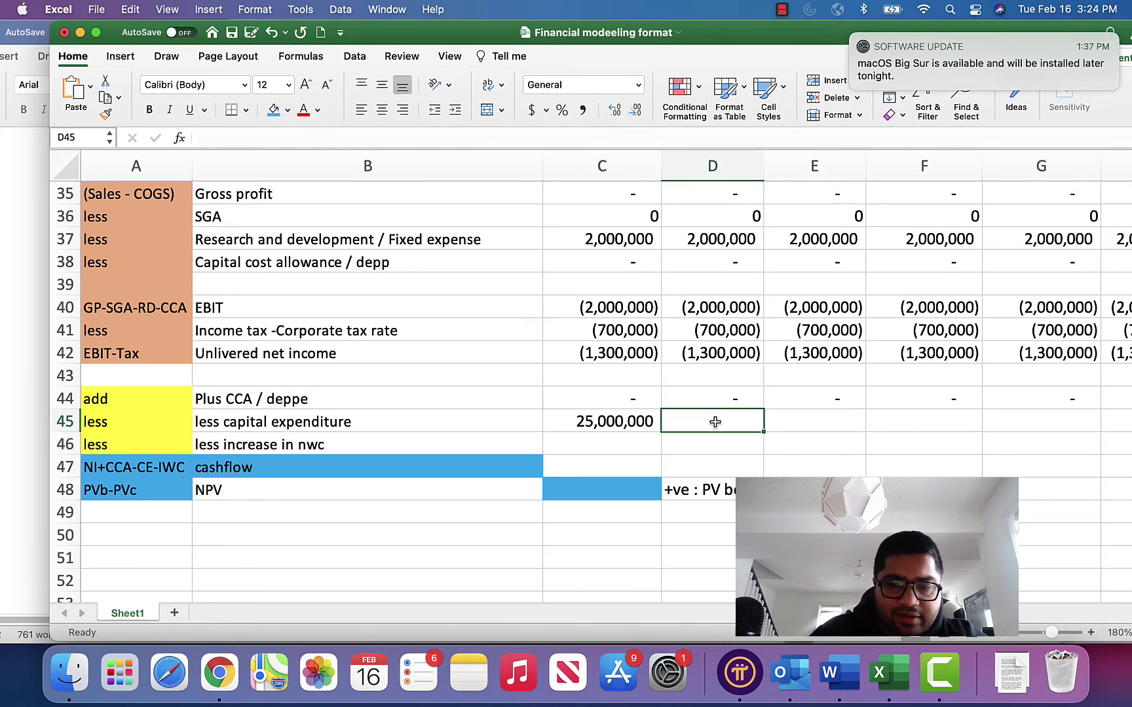
type("0")
key("Tab")
left_click(695, 420)
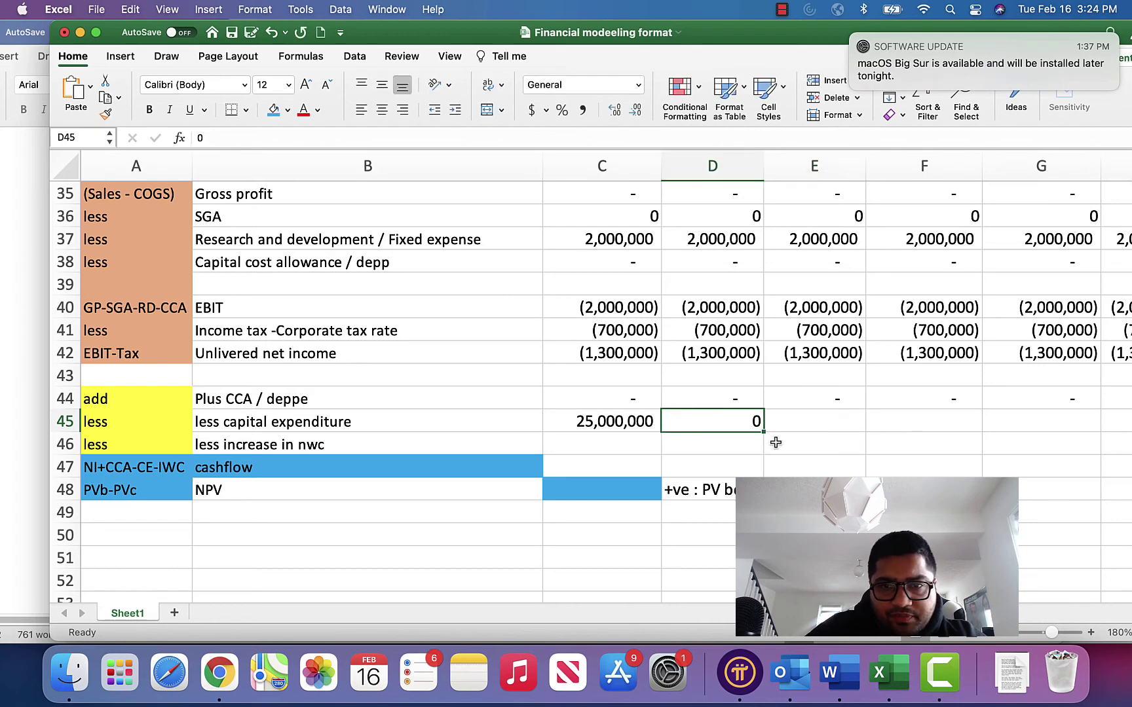
left_click_drag(764, 433, 818, 439)
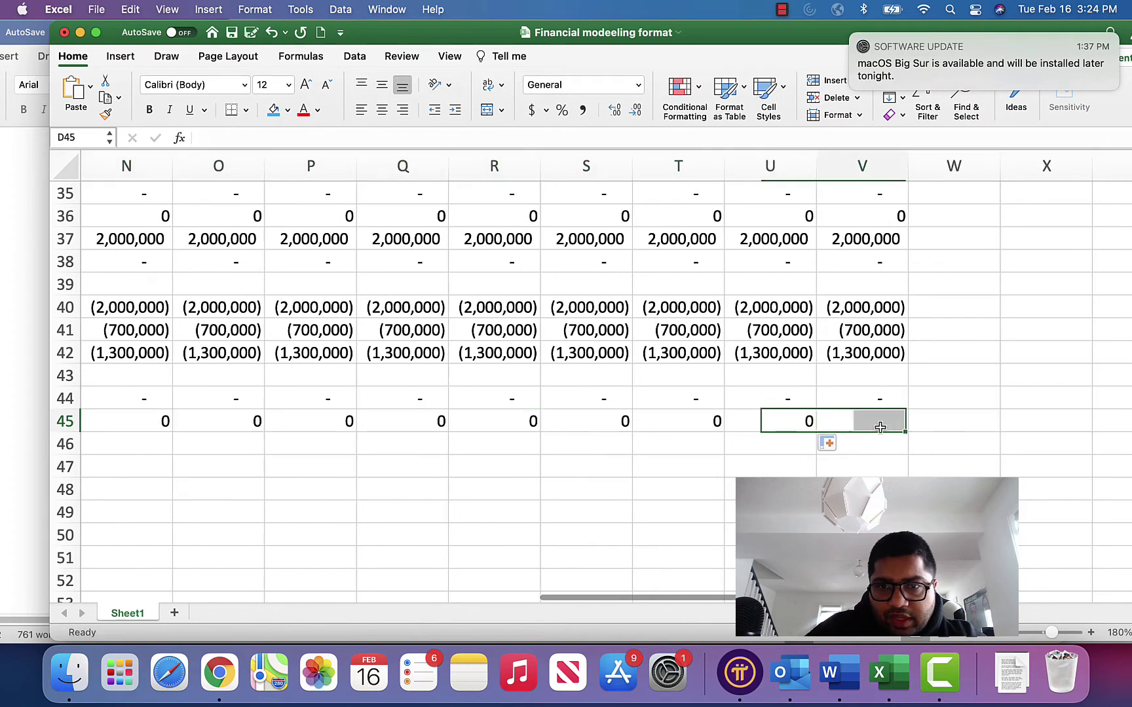
Enter the (5,000,000) resale in V45, formatted with Comma Style and no decimals.
left_click(879, 425)
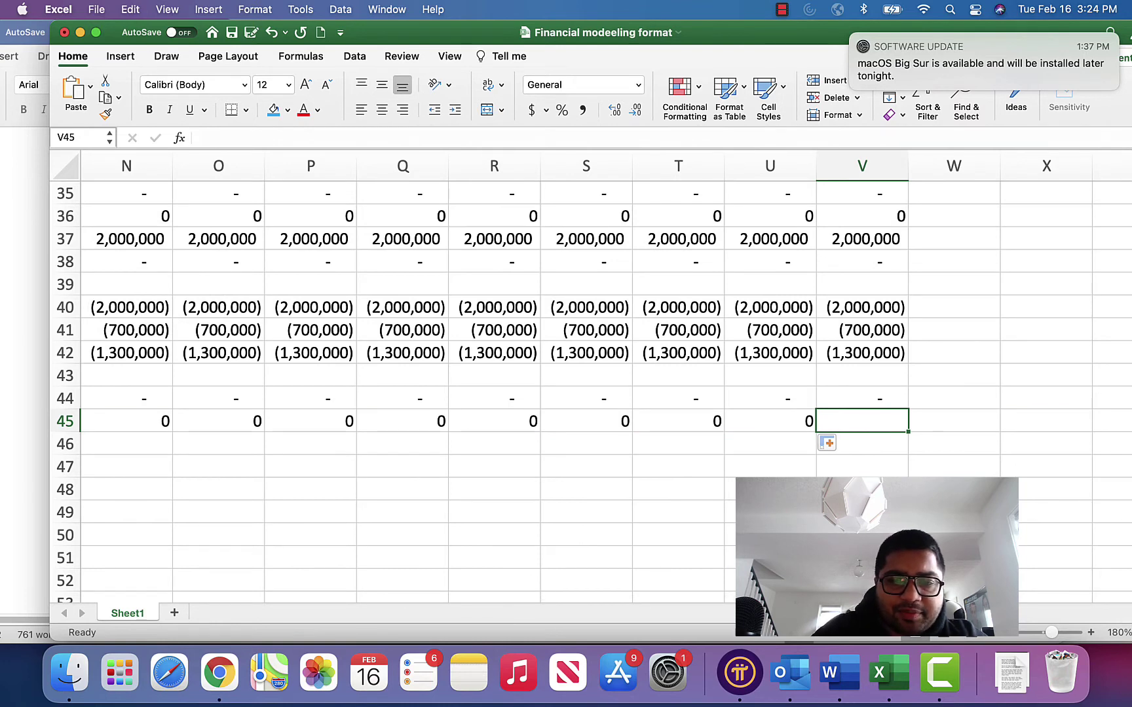
type("-5000000")
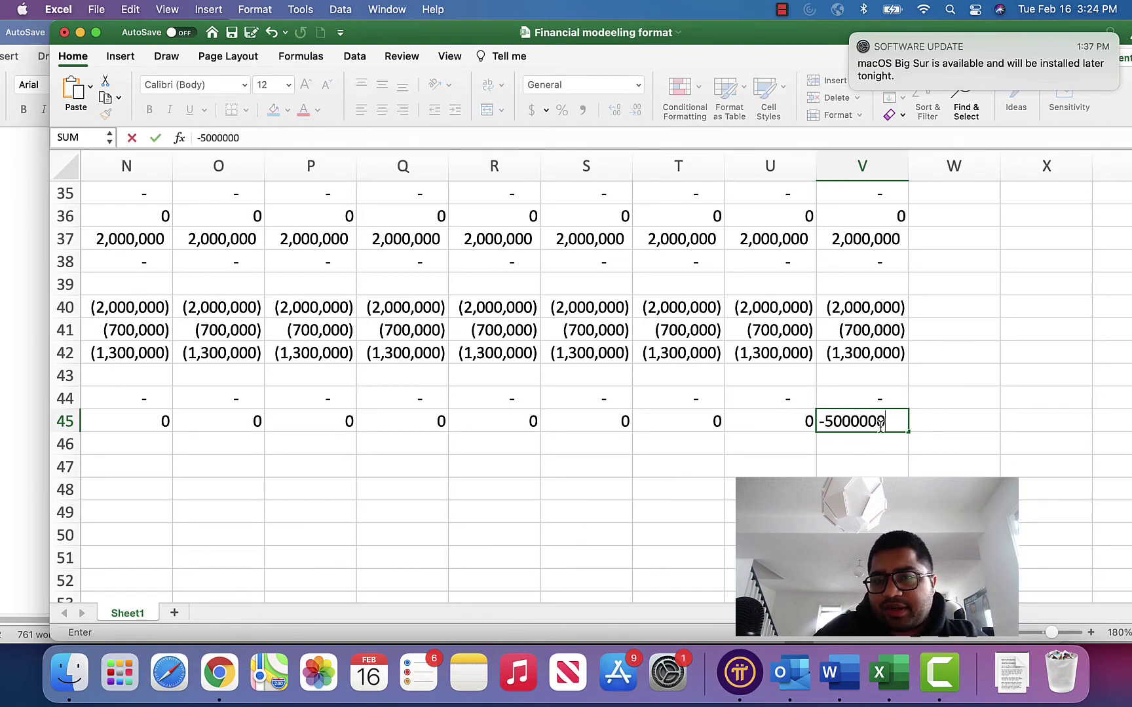
key("Return")
left_click(880, 424)
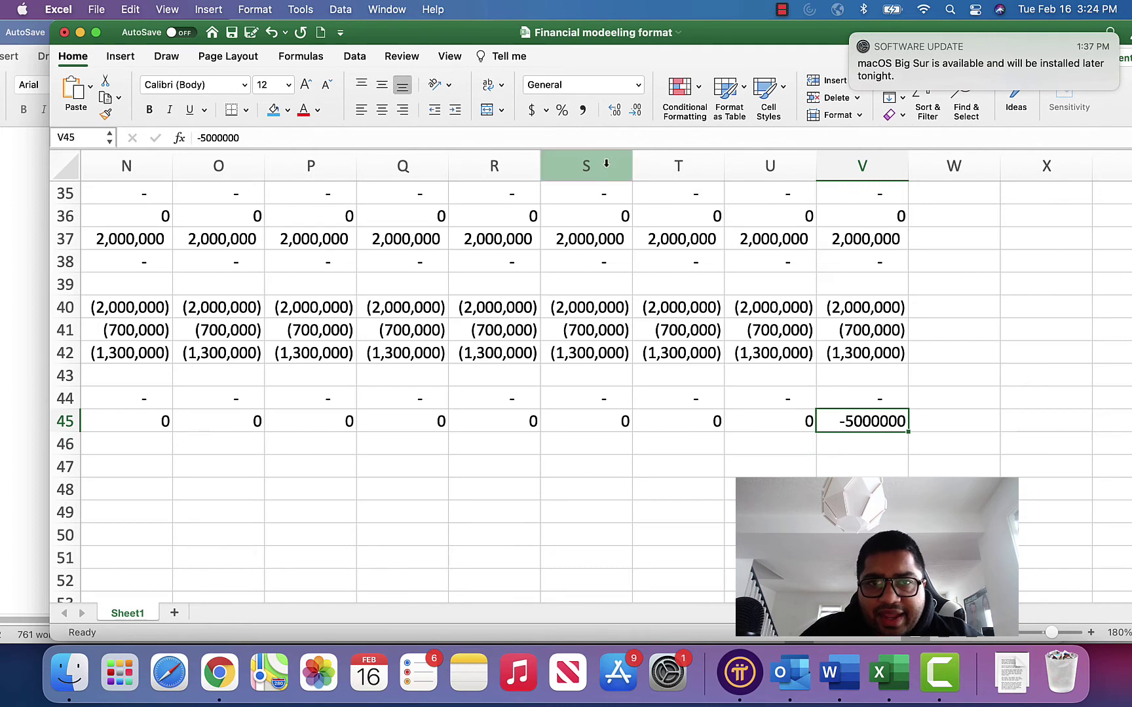
left_click(583, 110)
left_click(632, 111)
left_click(631, 111)
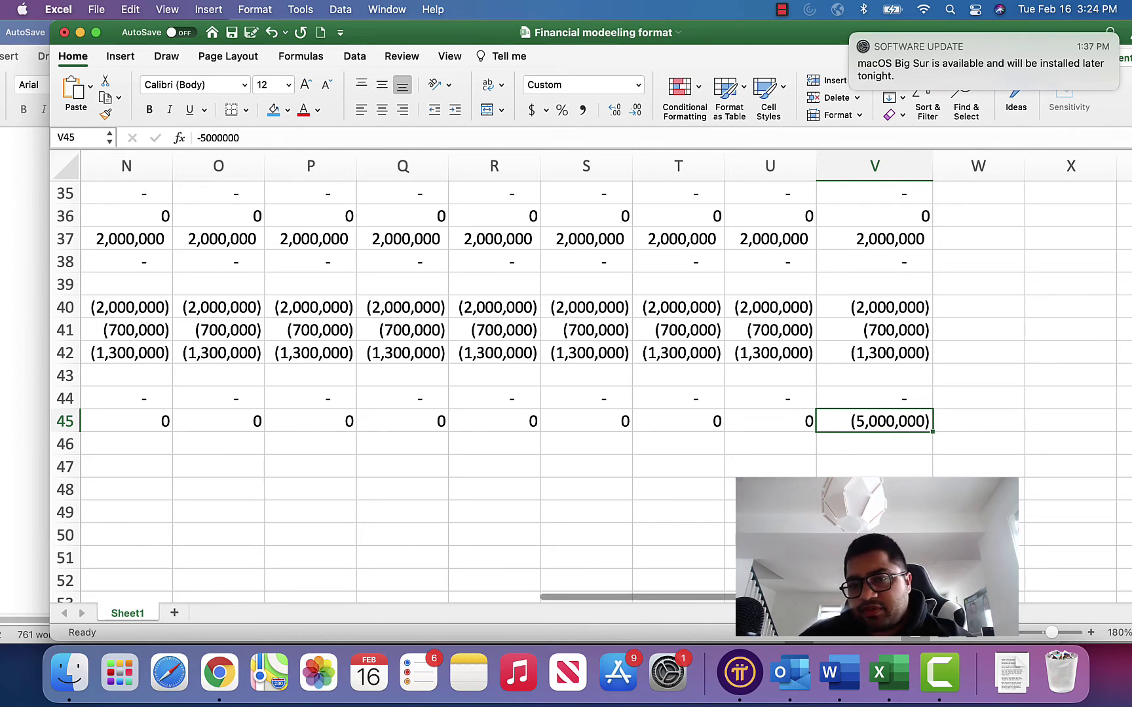
key("super+Tab")
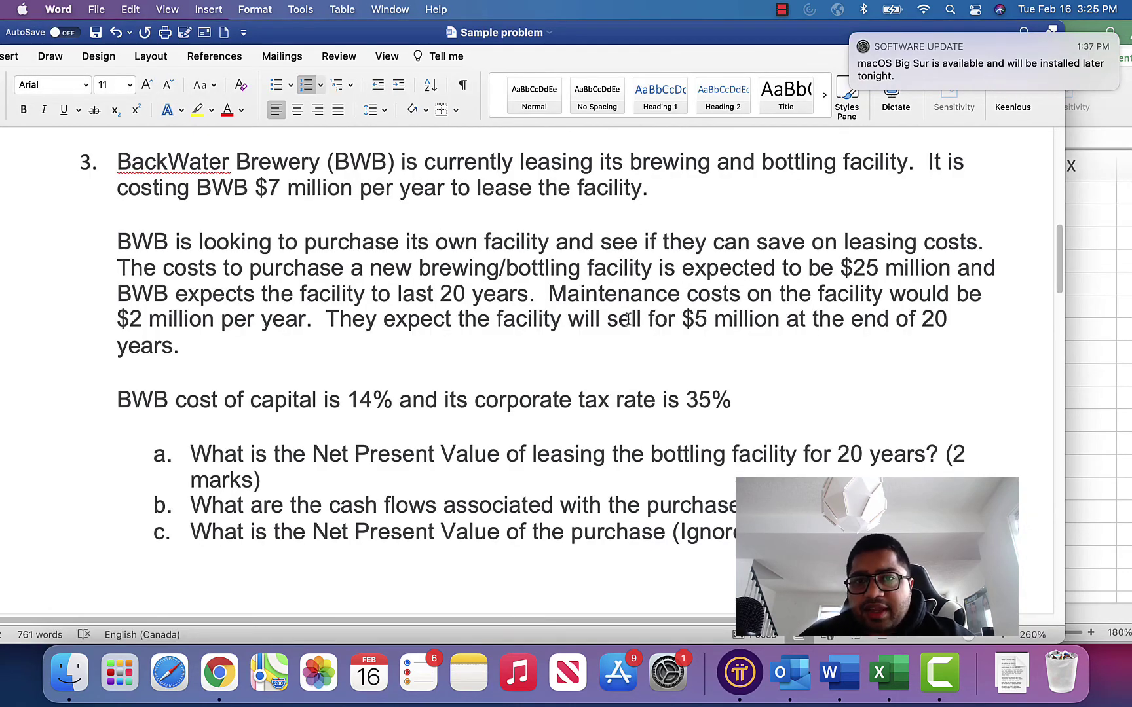
Enter 0 as the working-capital change in C46 and fill it across row 46.
key("super+Tab")
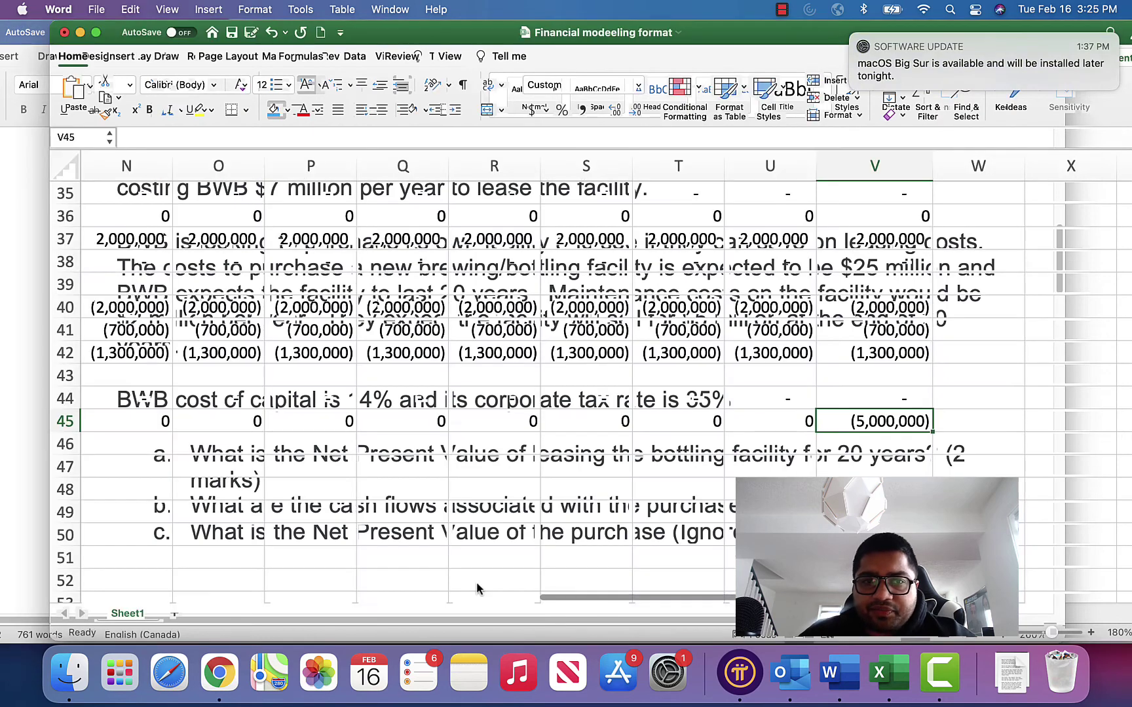
left_click_drag(691, 597, 191, 586)
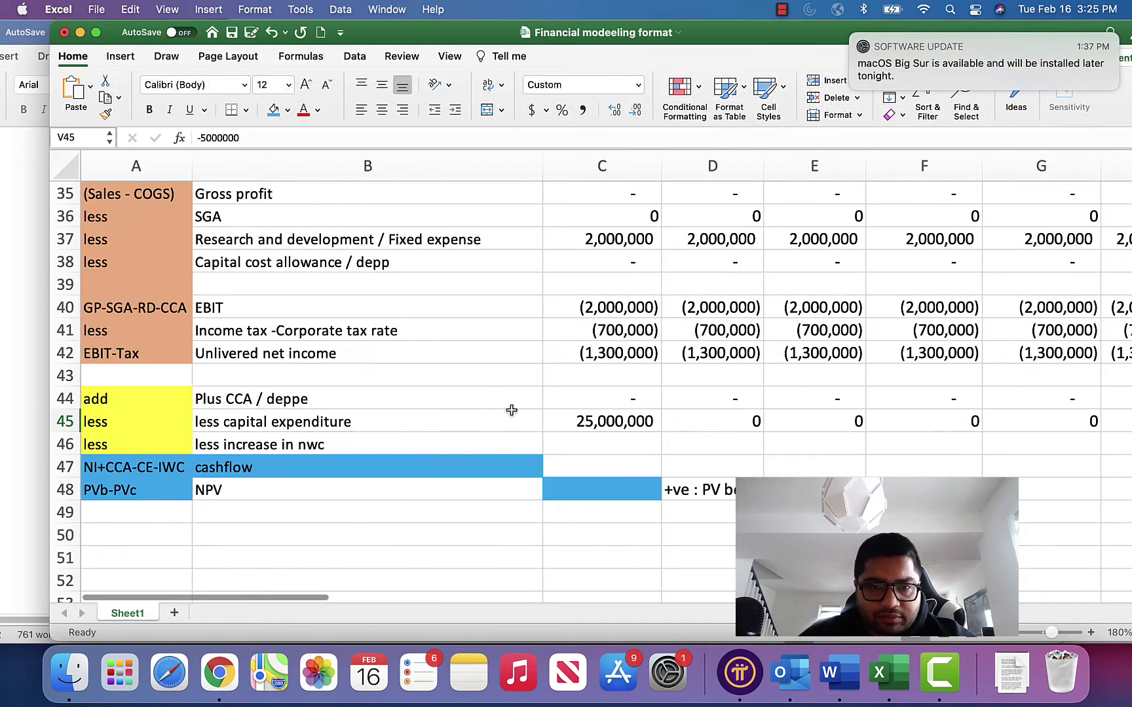
left_click(617, 444)
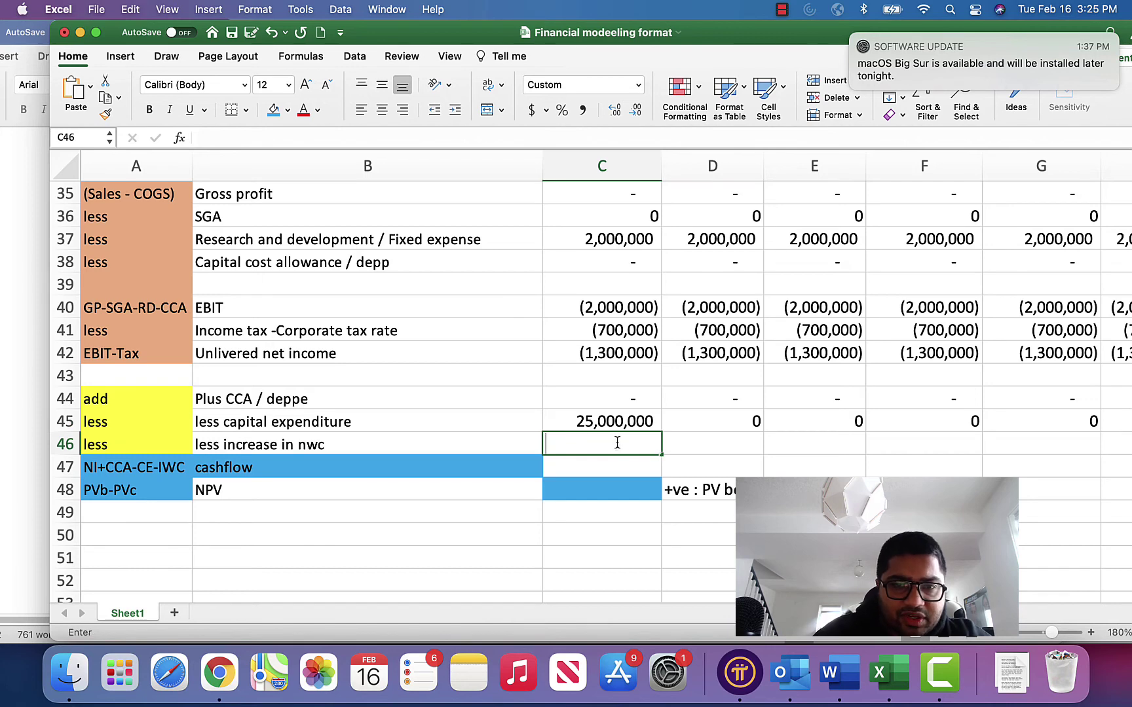
type("0")
key("Up")
left_click(619, 445)
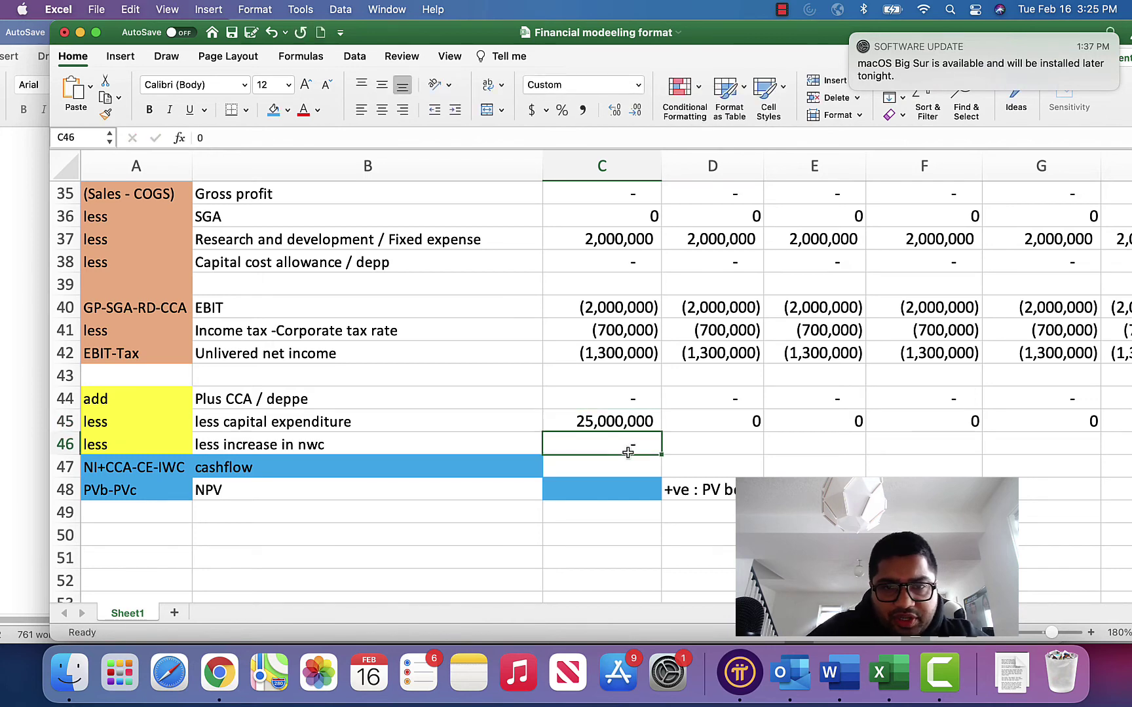
left_click_drag(661, 453, 1023, 466)
scroll(353, 572, "left", 10)
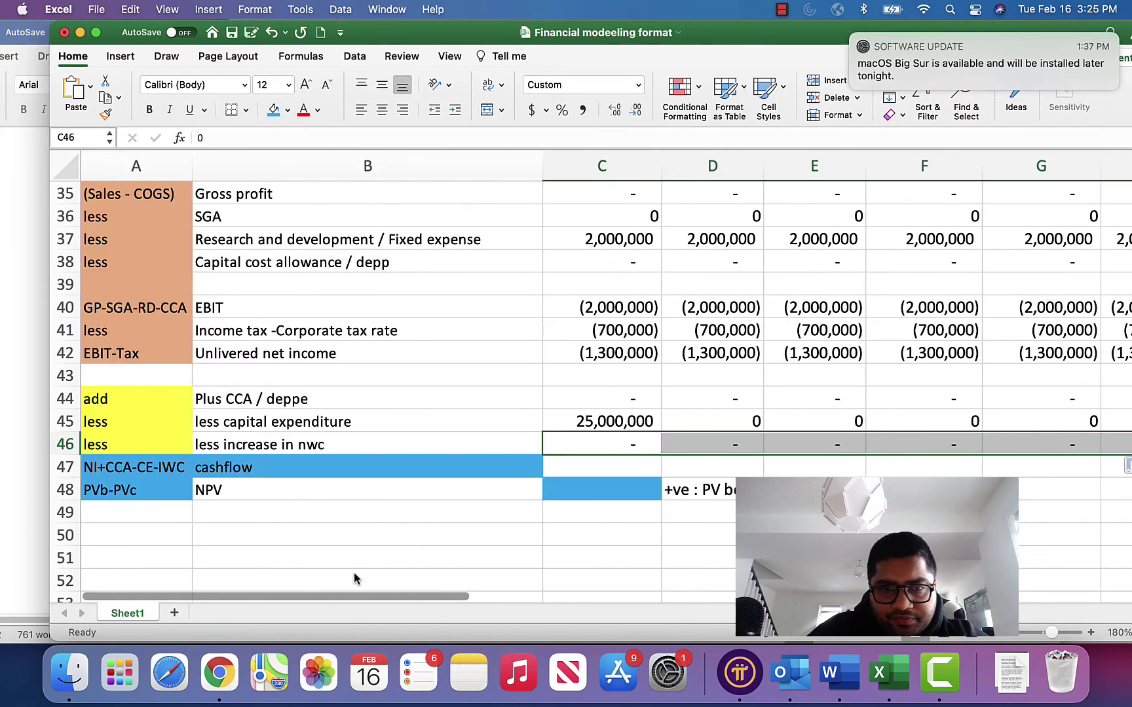
Enter the Year 1 cashflow formula =C42+C44-C45-C46 in C47.
left_click(582, 471)
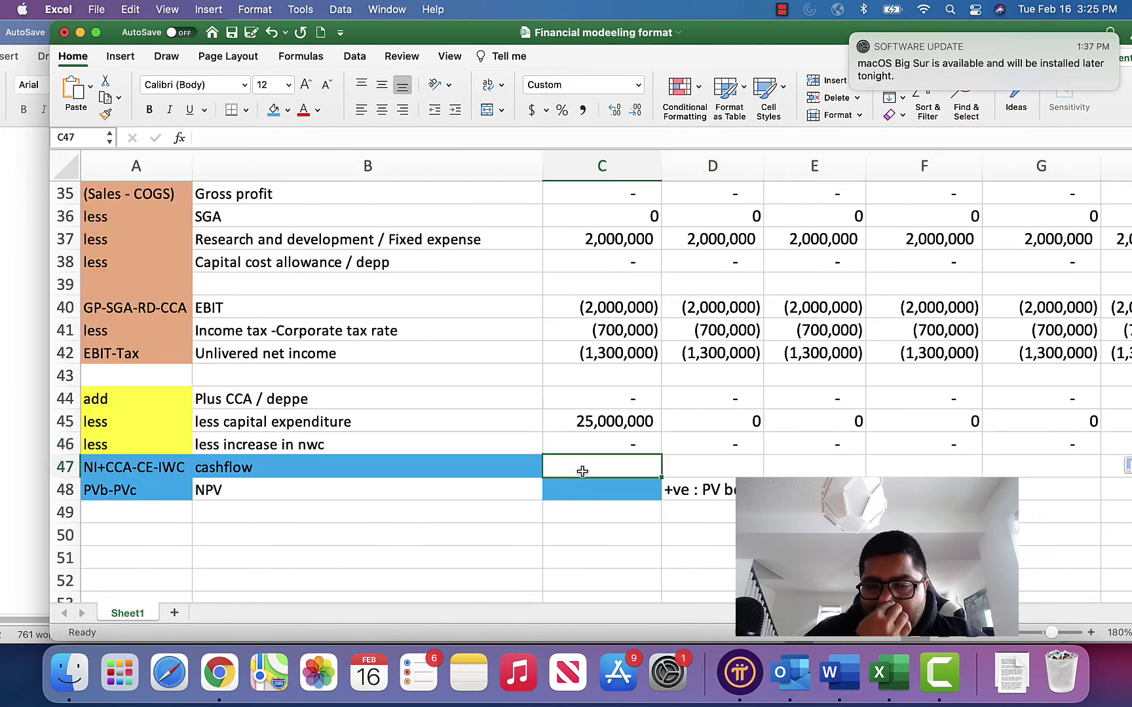
type("=")
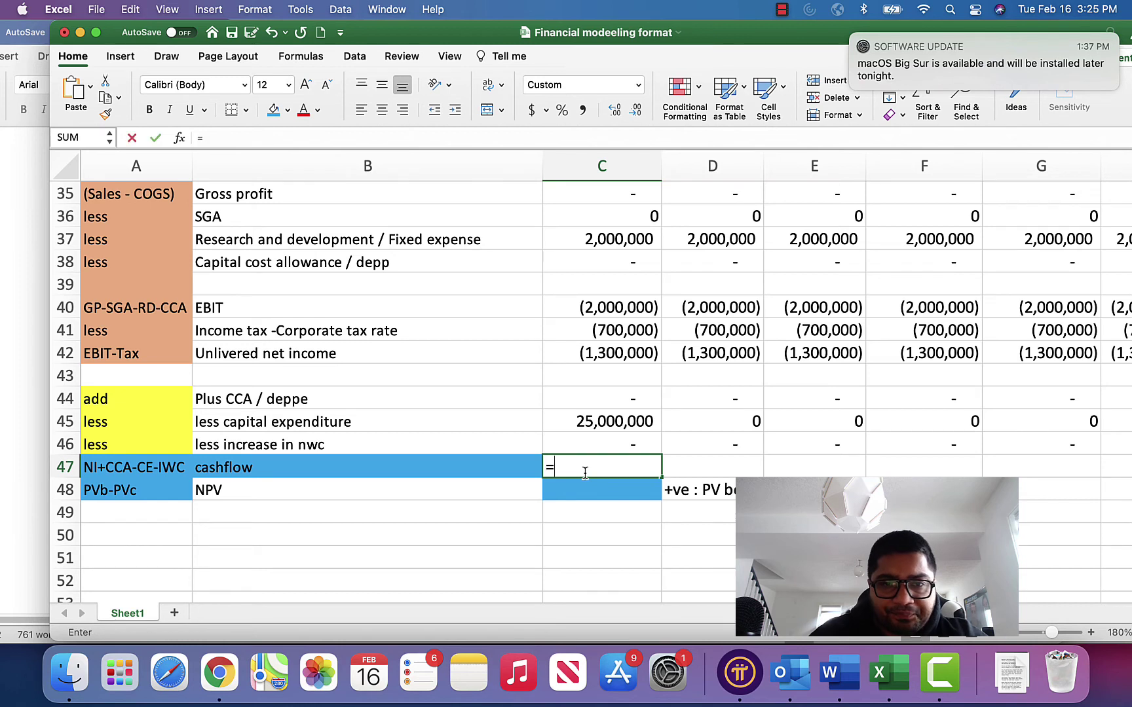
key("Up")
key("Up")
key("Up")
key("Up")
key("Up")
key("Up")
key("Up")
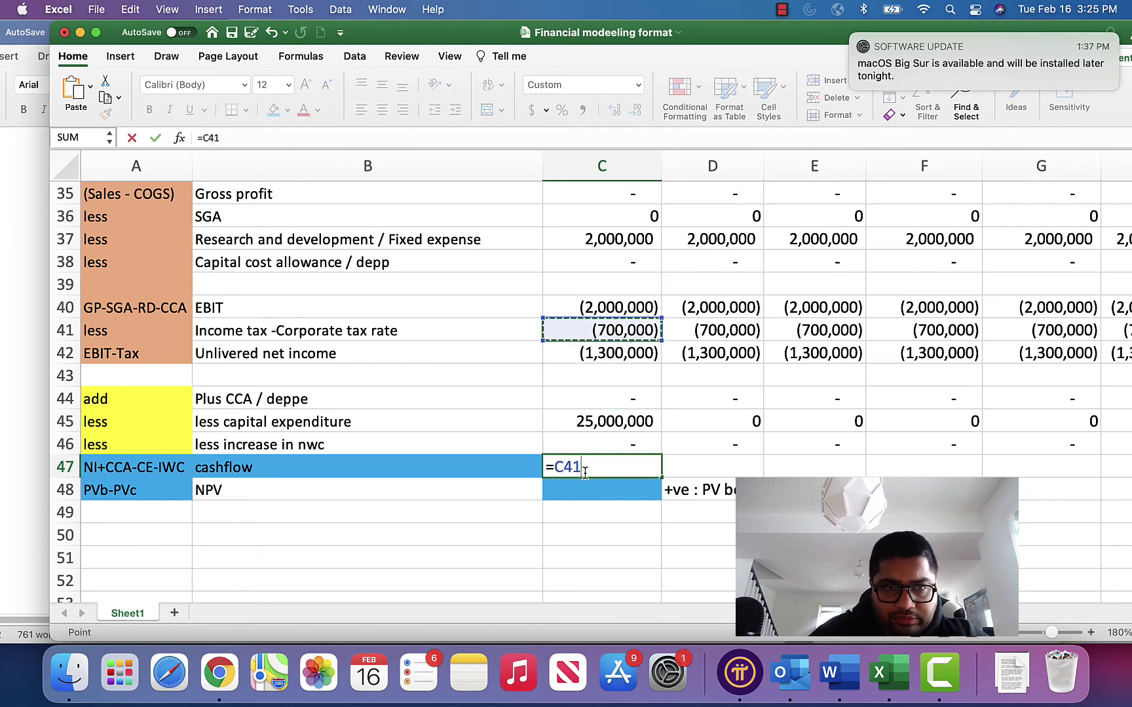
key("Down")
key("Down")
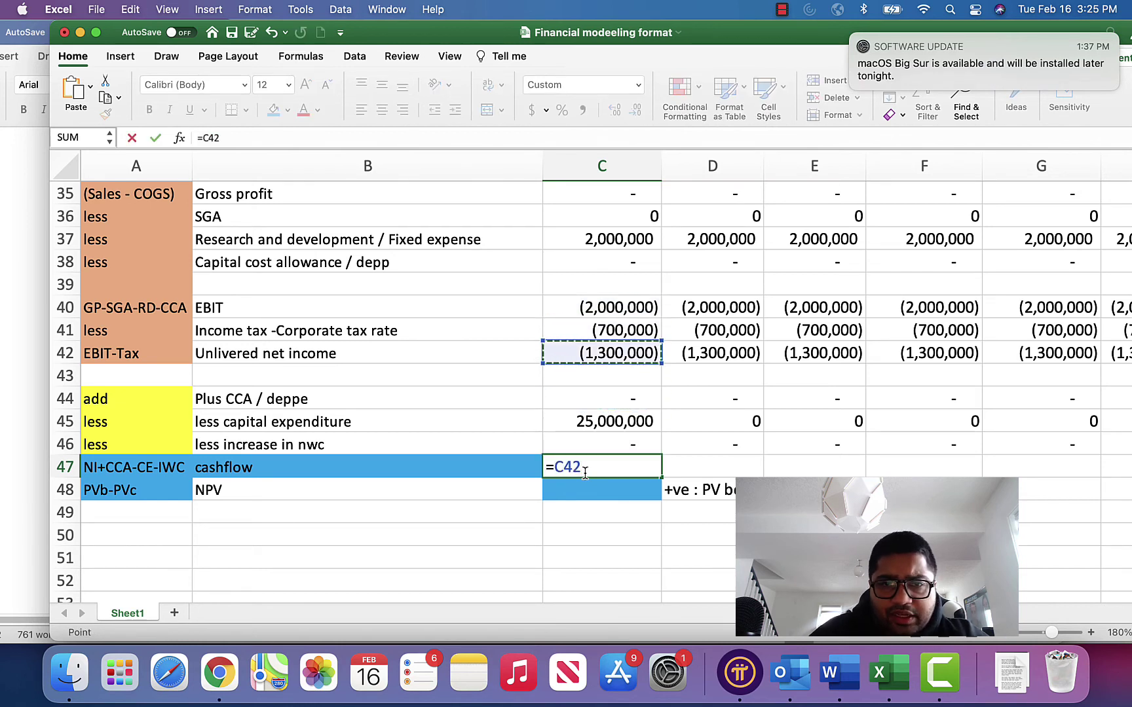
type("+")
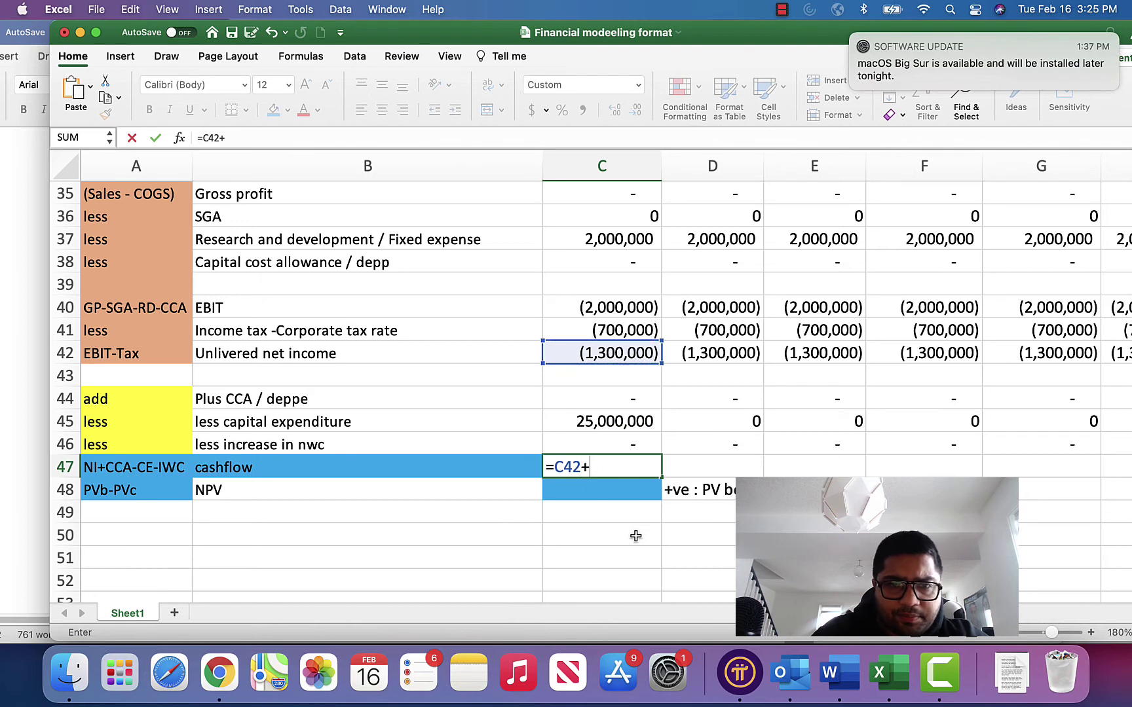
key("Up")
key("Up")
key("Up")
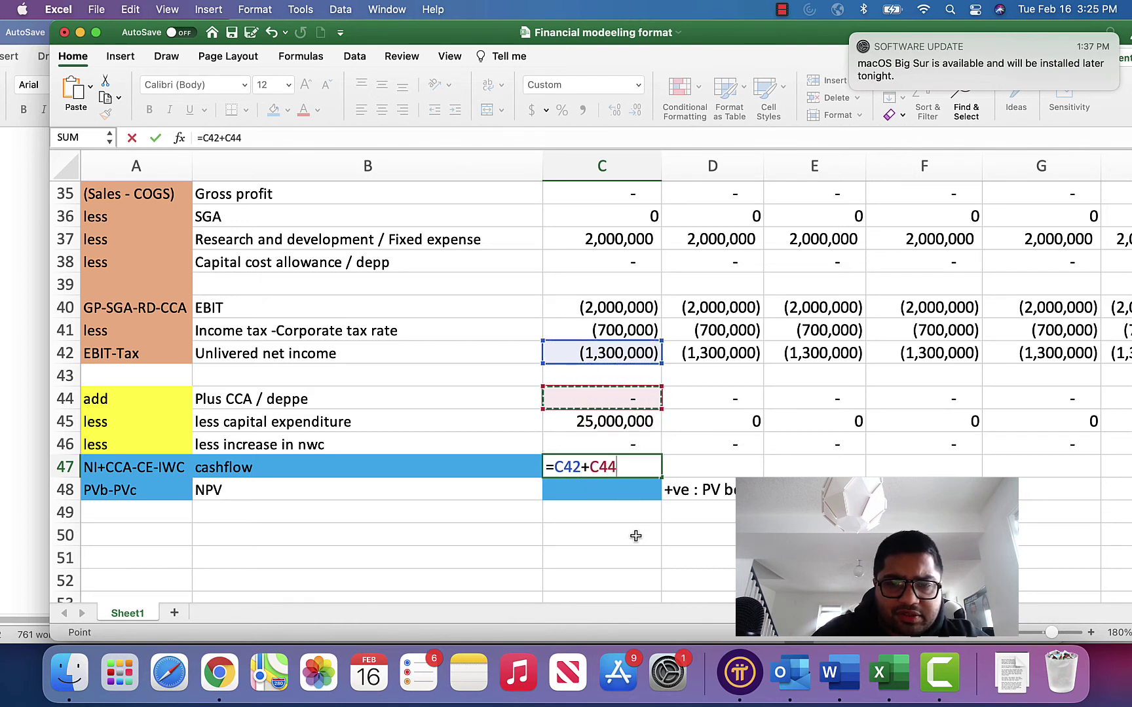
type("_")
key("BackSpace")
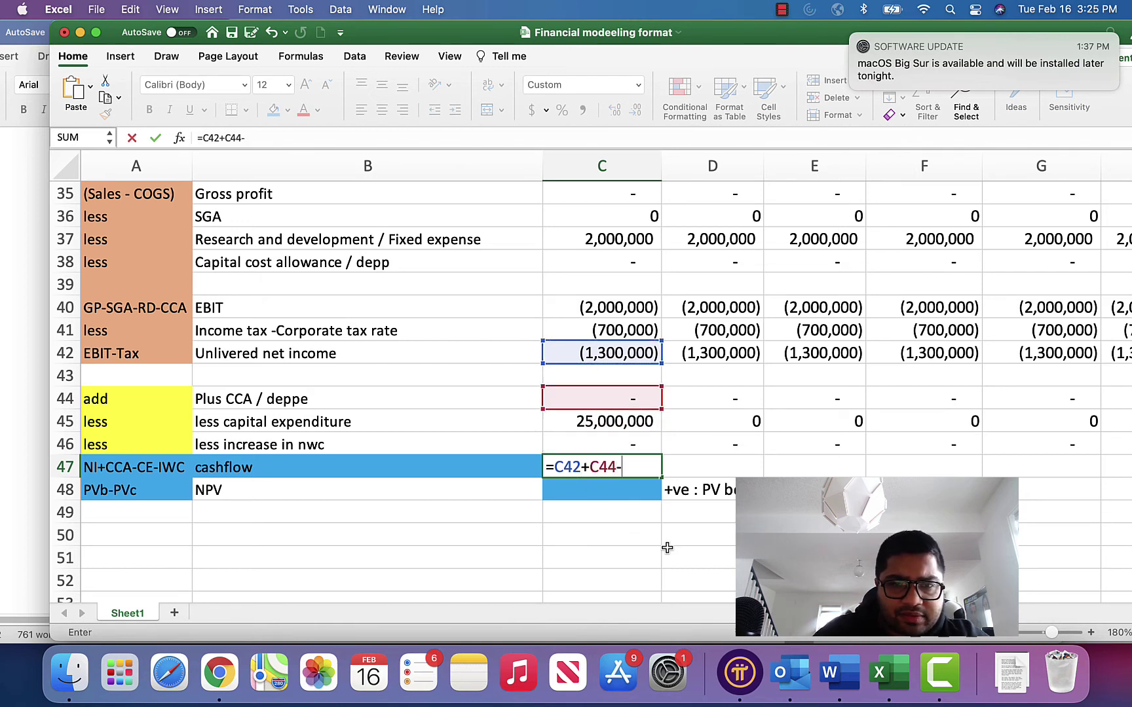
type("-")
key("Up")
key("Up")
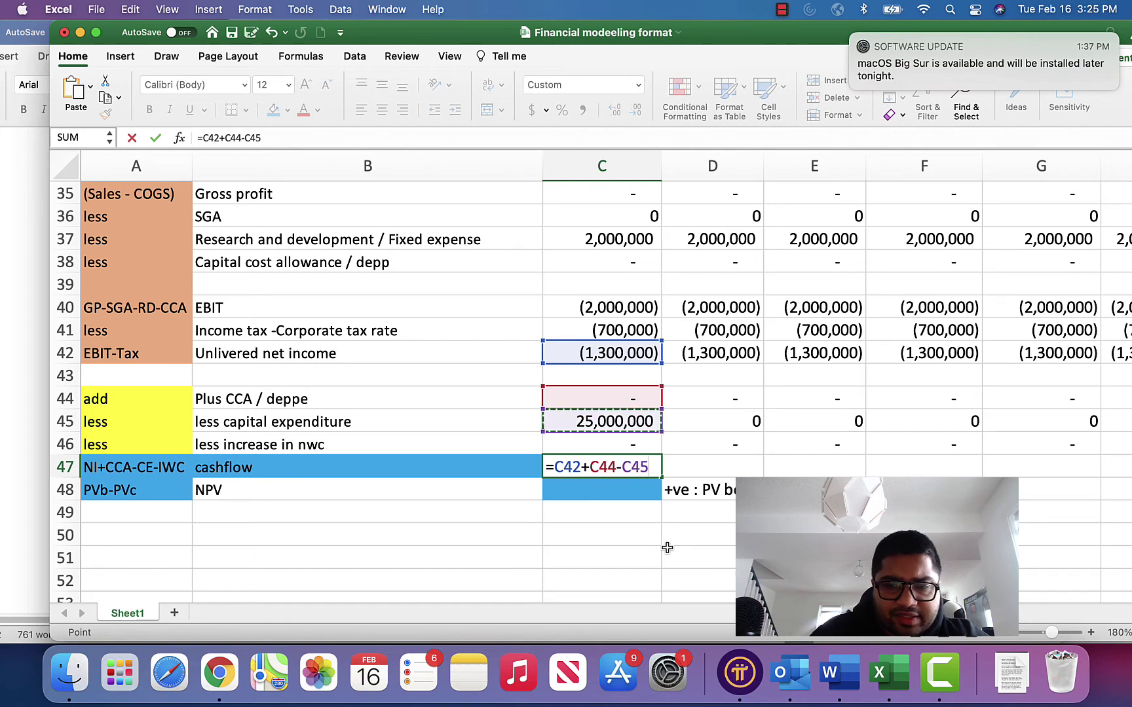
type("-")
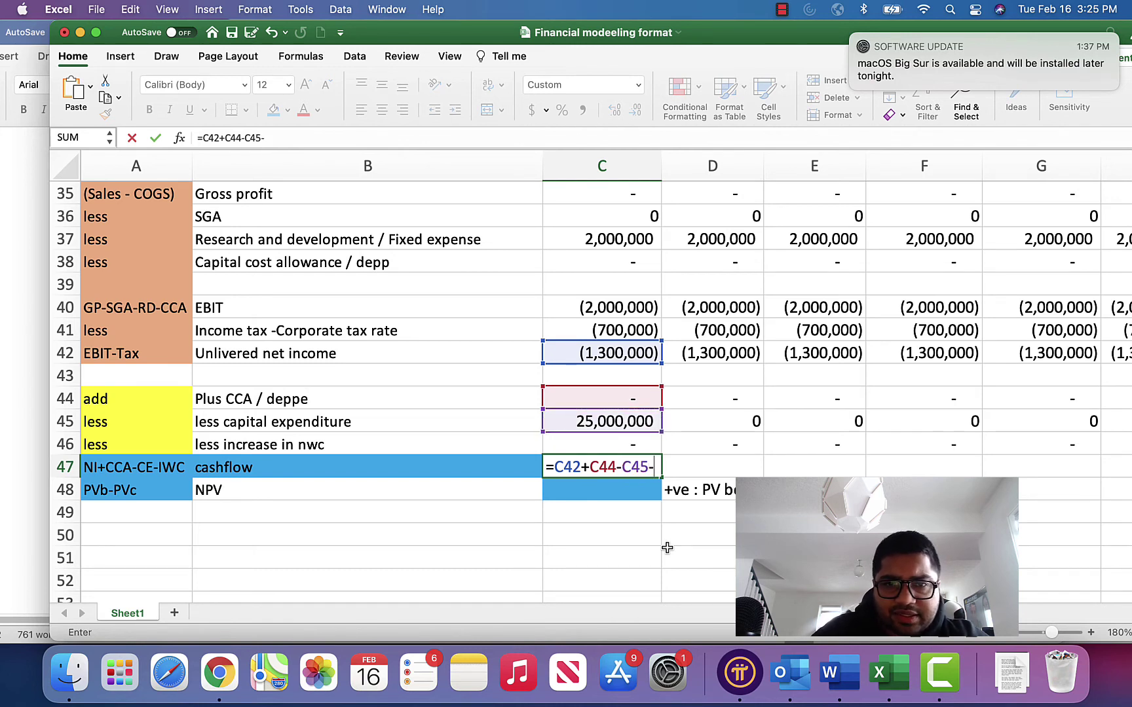
key("Up")
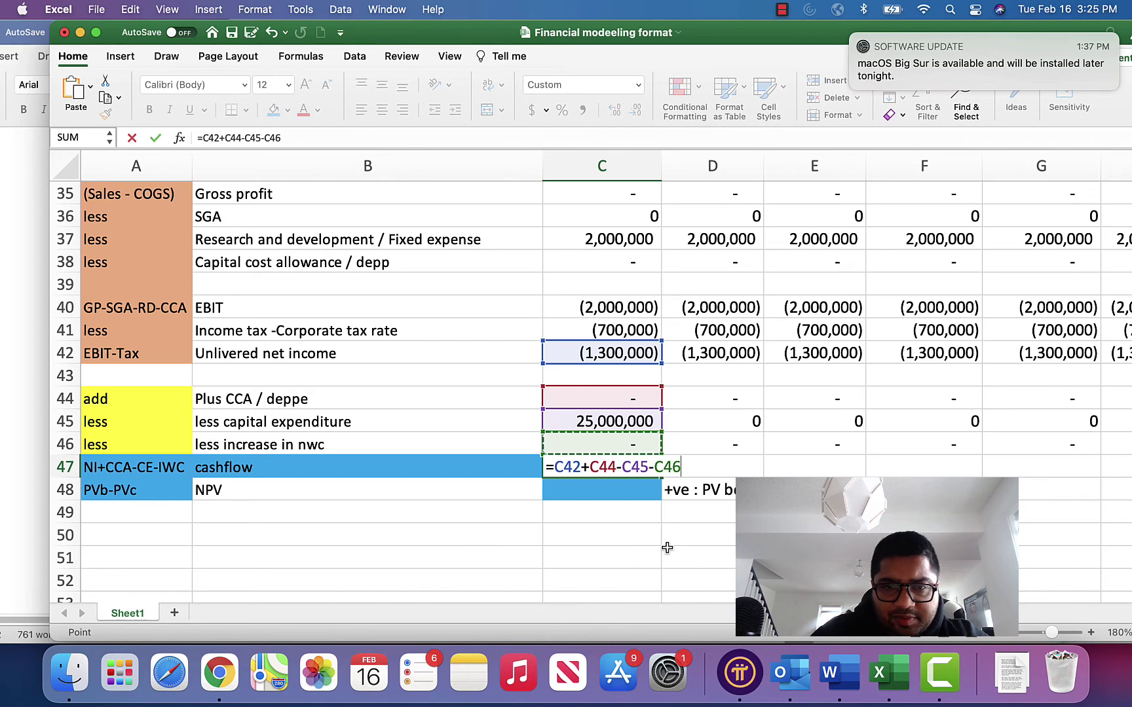
key("Return")
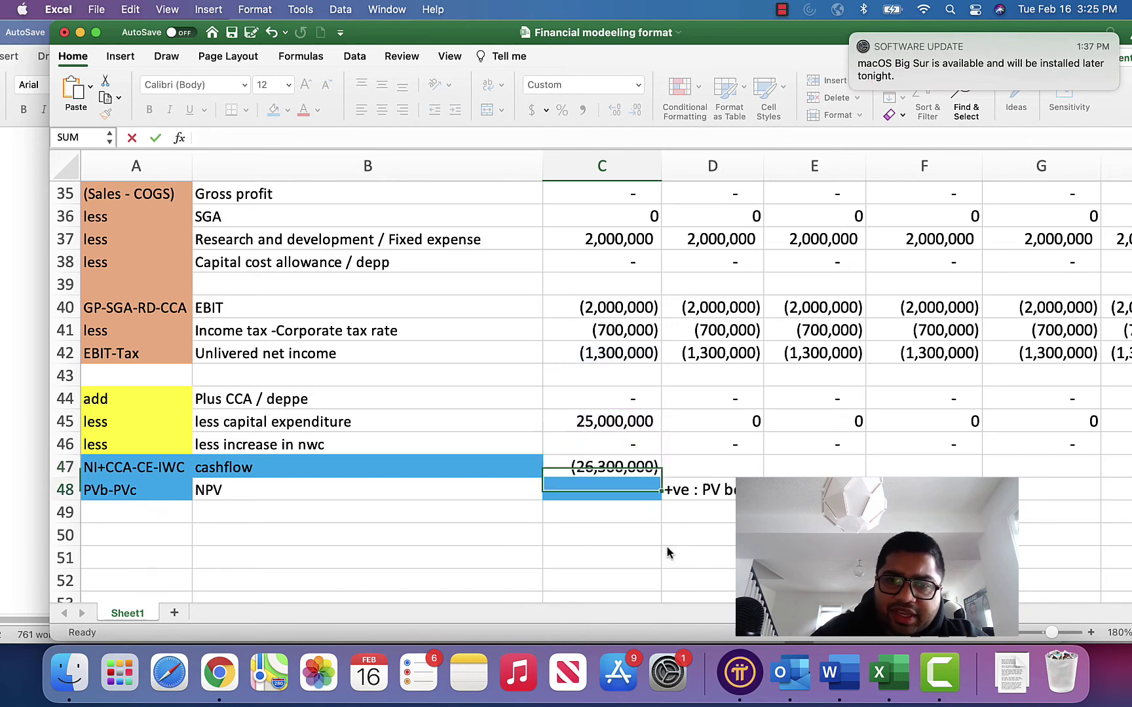
Copy the cashflow formula across row 47 through V47.
left_click(631, 465)
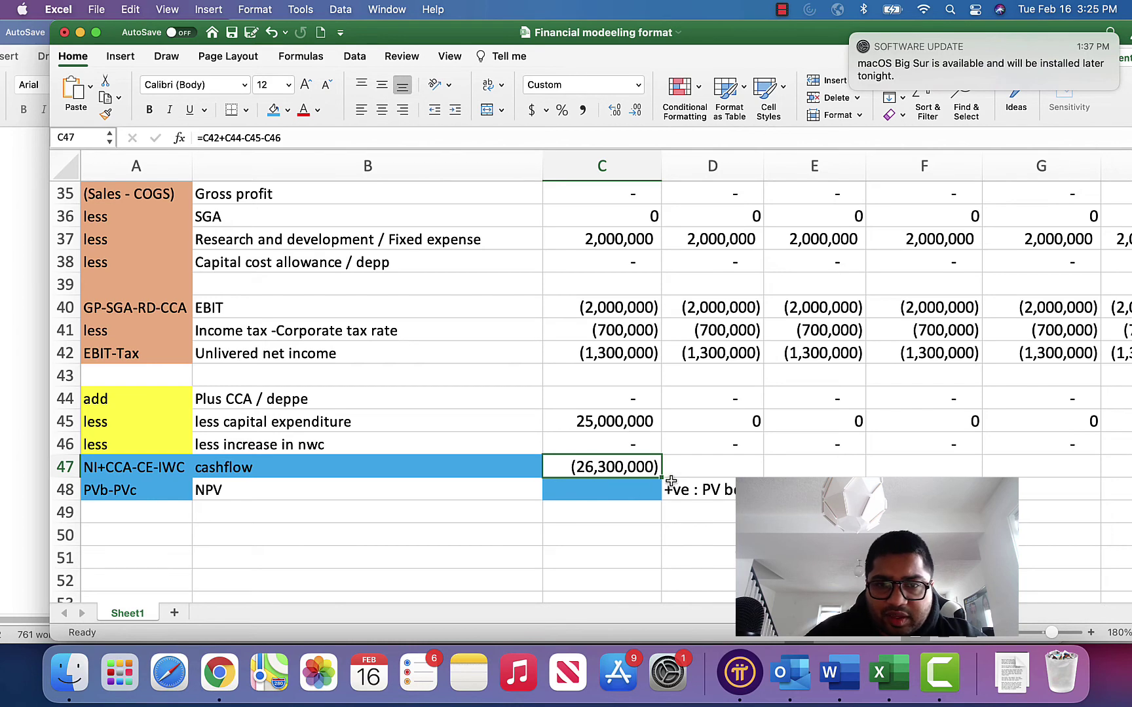
left_click_drag(664, 480, 1022, 482)
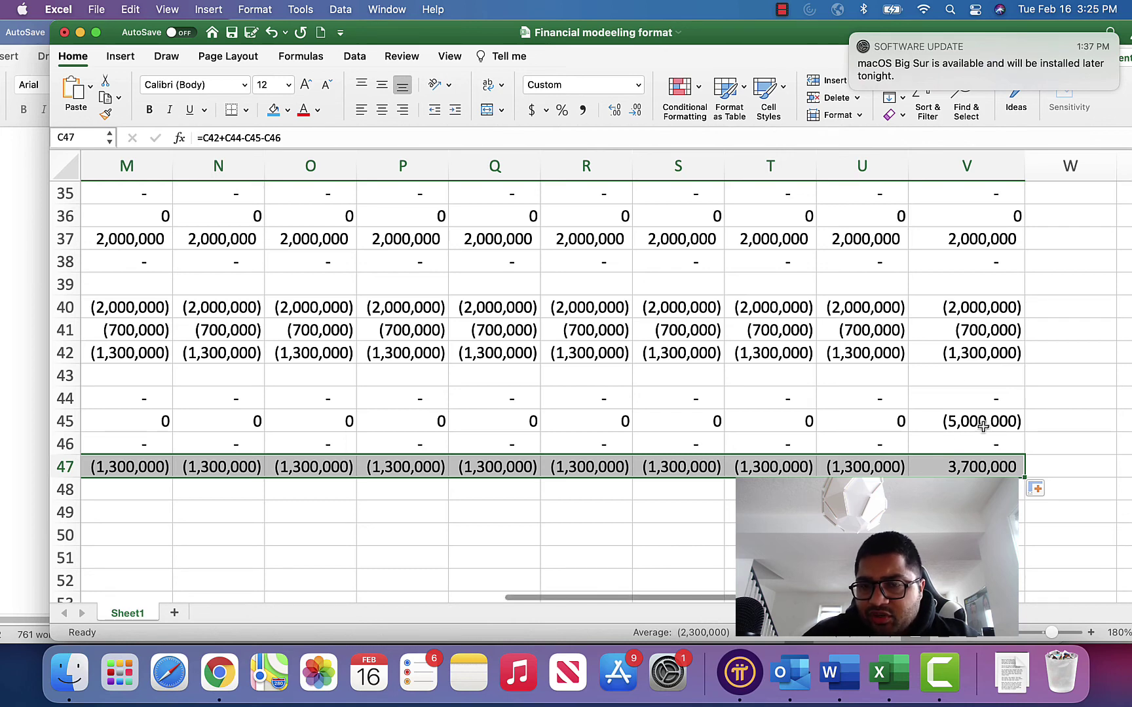
scroll(622, 576, "left", 10)
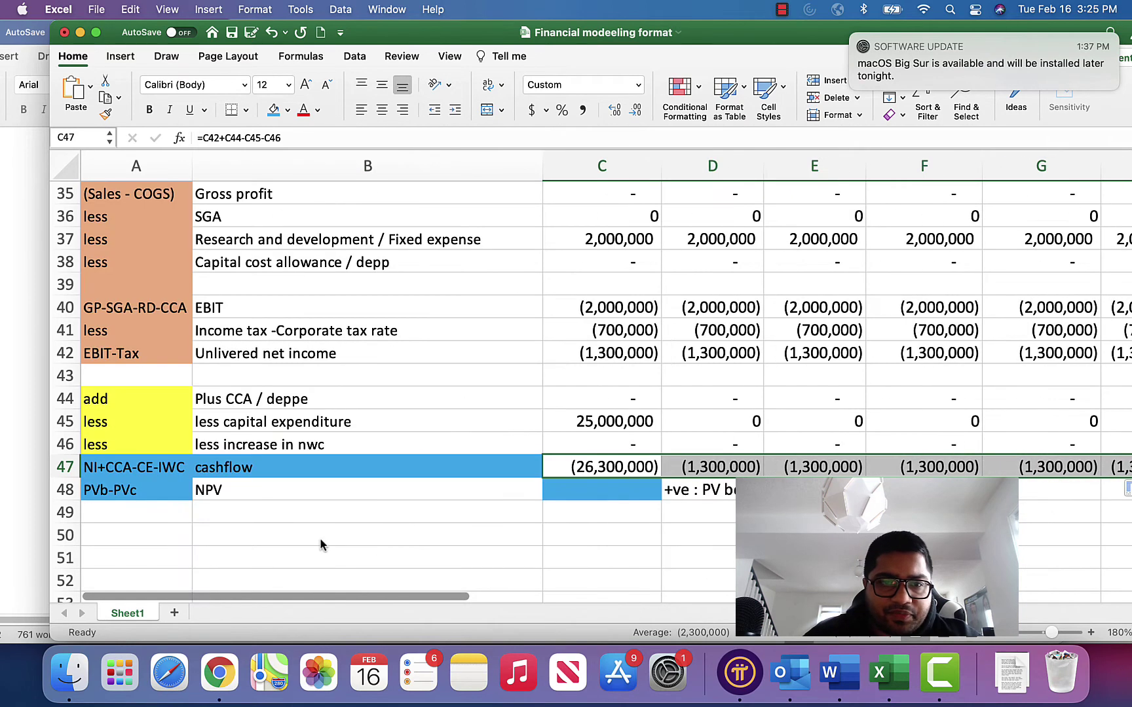
Try an NPV formula in C48, then dismiss the too-few-arguments alert and cancel it.
left_click(598, 488)
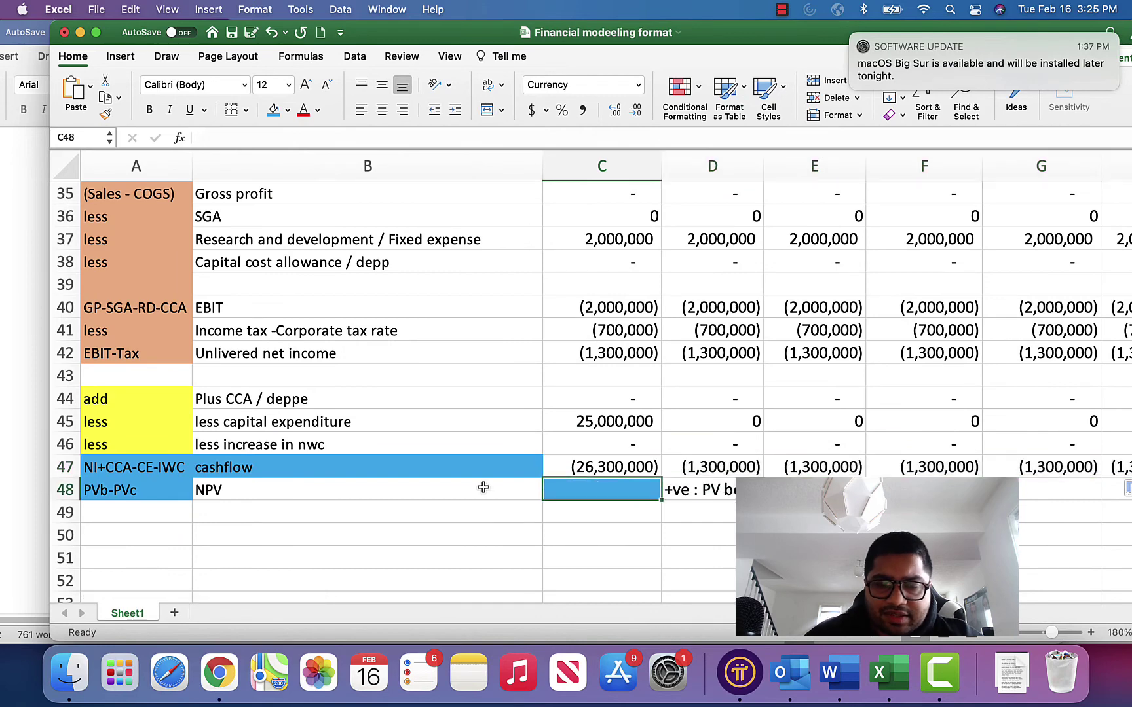
type("=n")
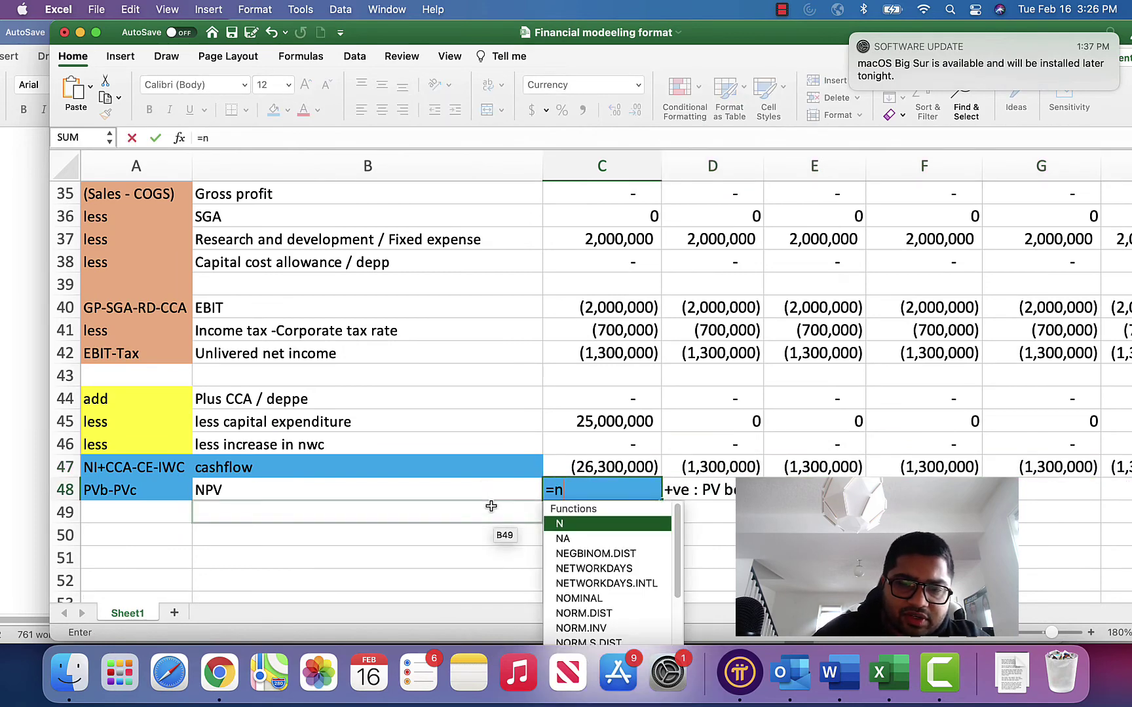
type("pv(")
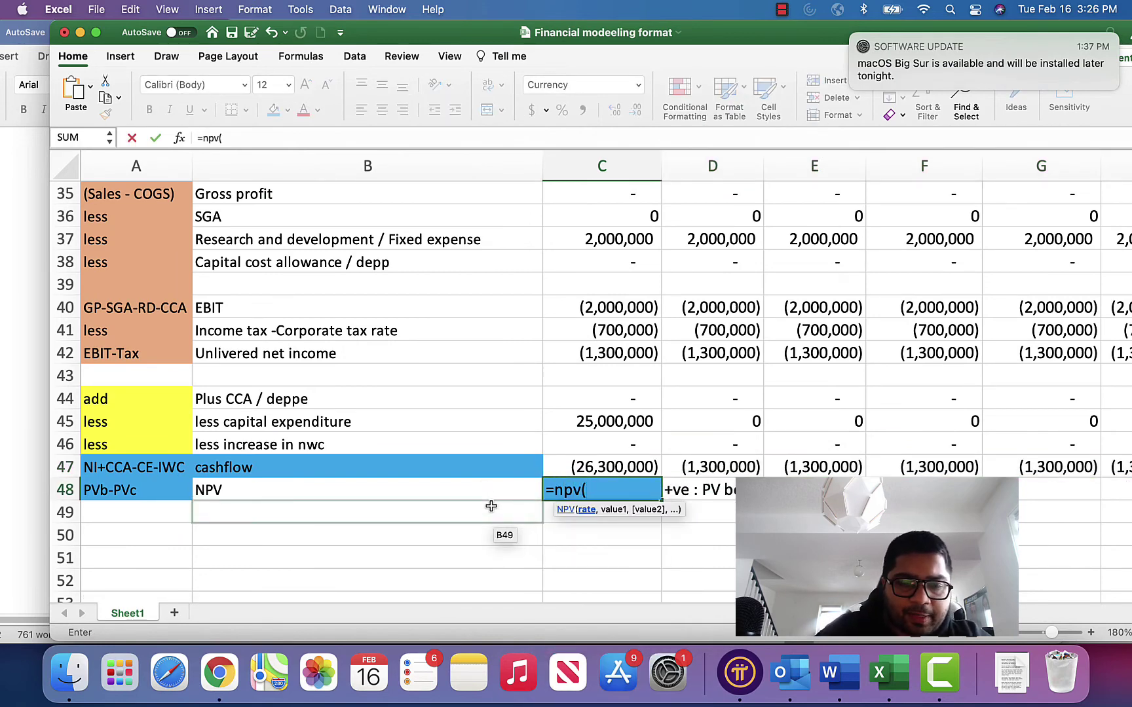
key("super+Tab")
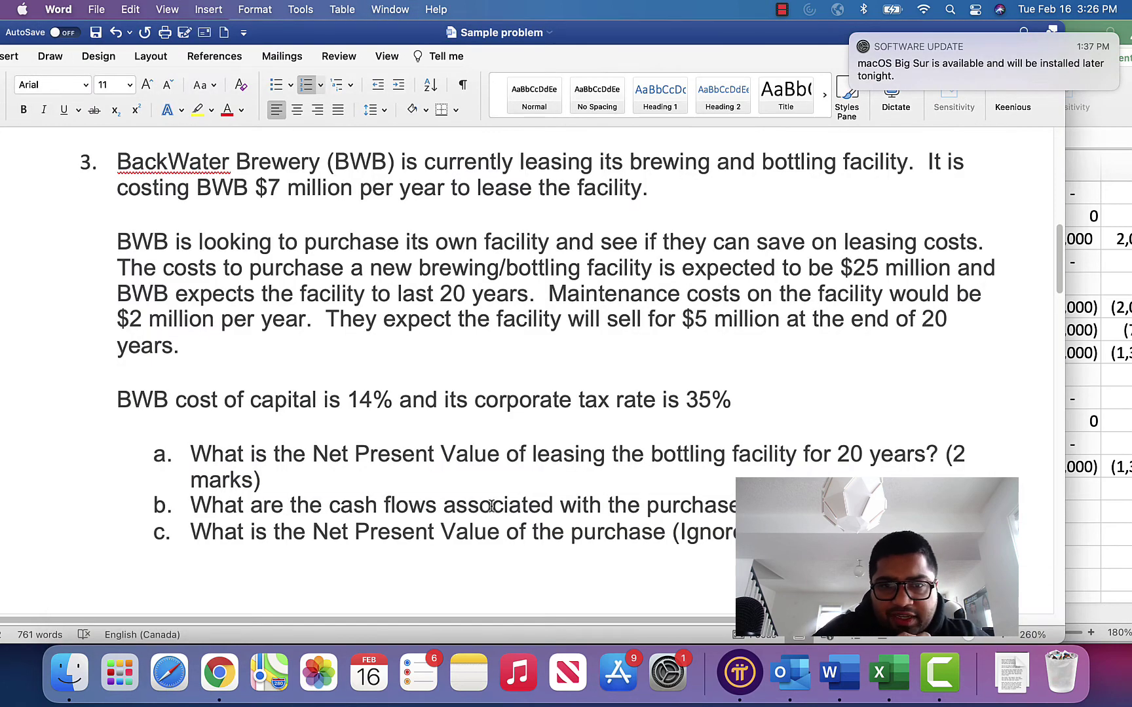
key("super+Tab")
type("14%")
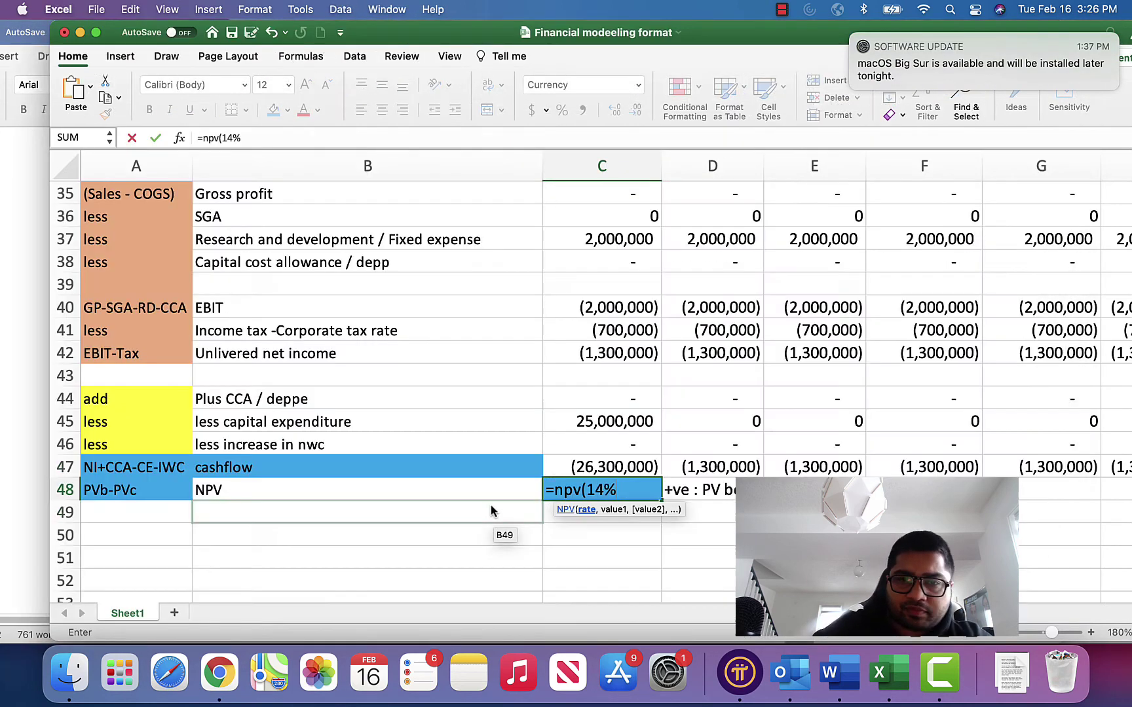
type(".")
left_click_drag(609, 466, 1000, 464)
type(")")
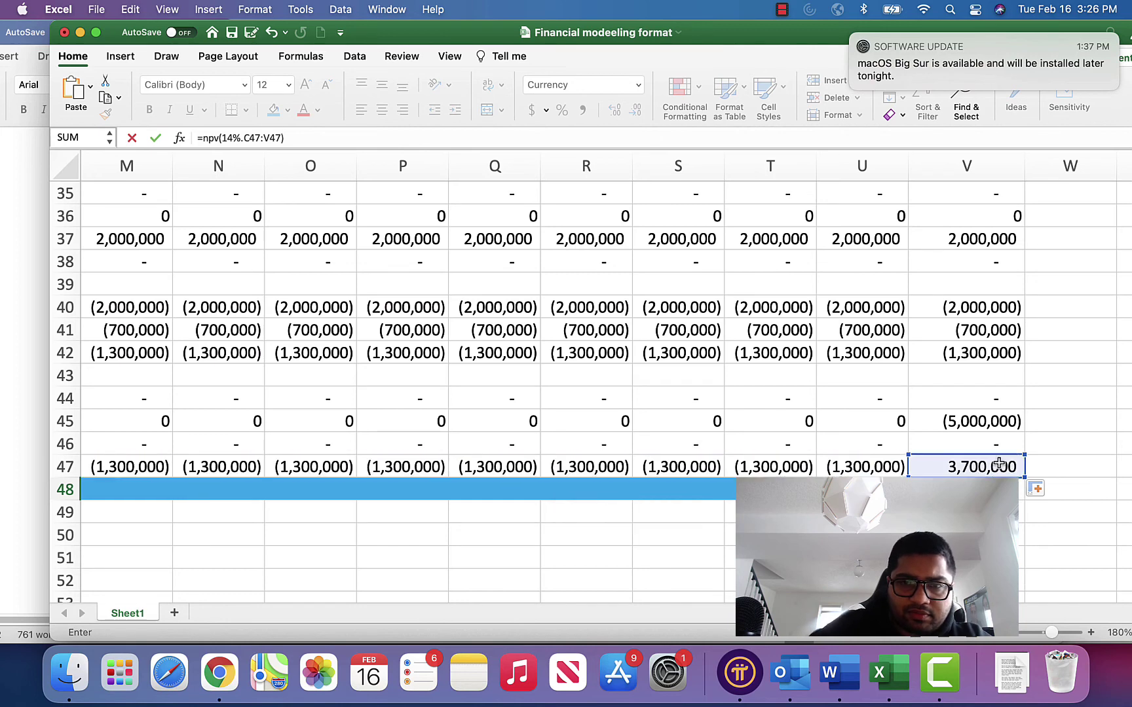
key("Return")
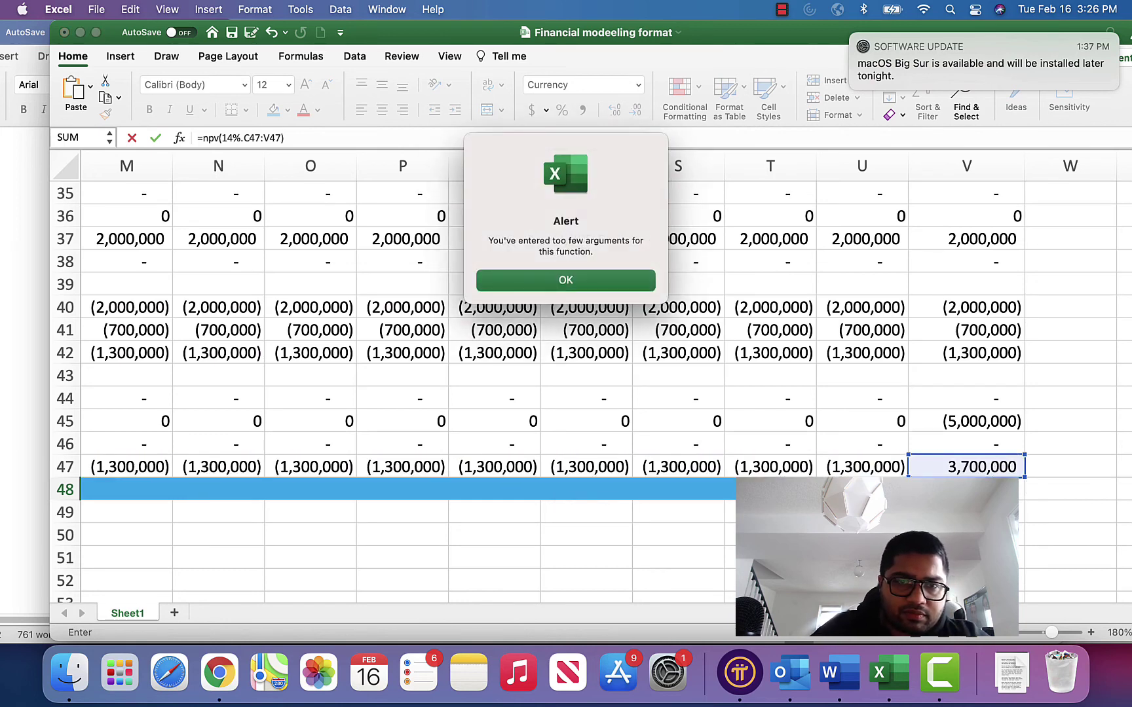
key("Return")
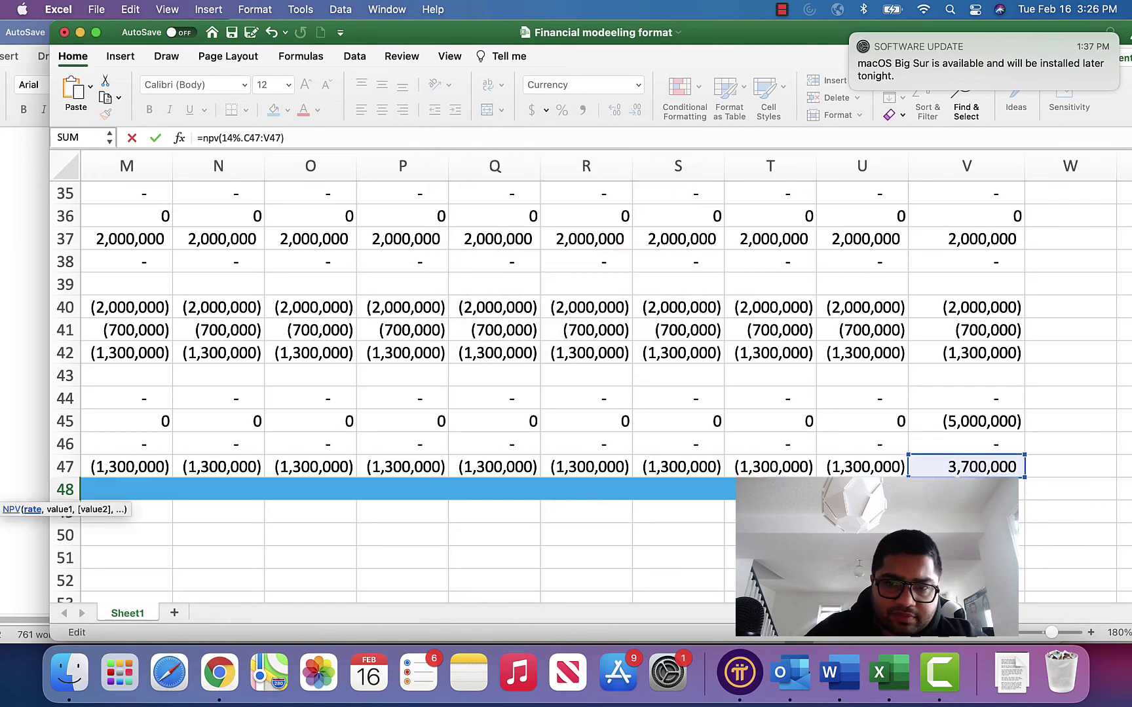
left_click(966, 489)
key("Escape")
Enter =NPV(14%,C47:V47) in C48, giving a purchase-case NPV of ($30,176,086).
key("Left")
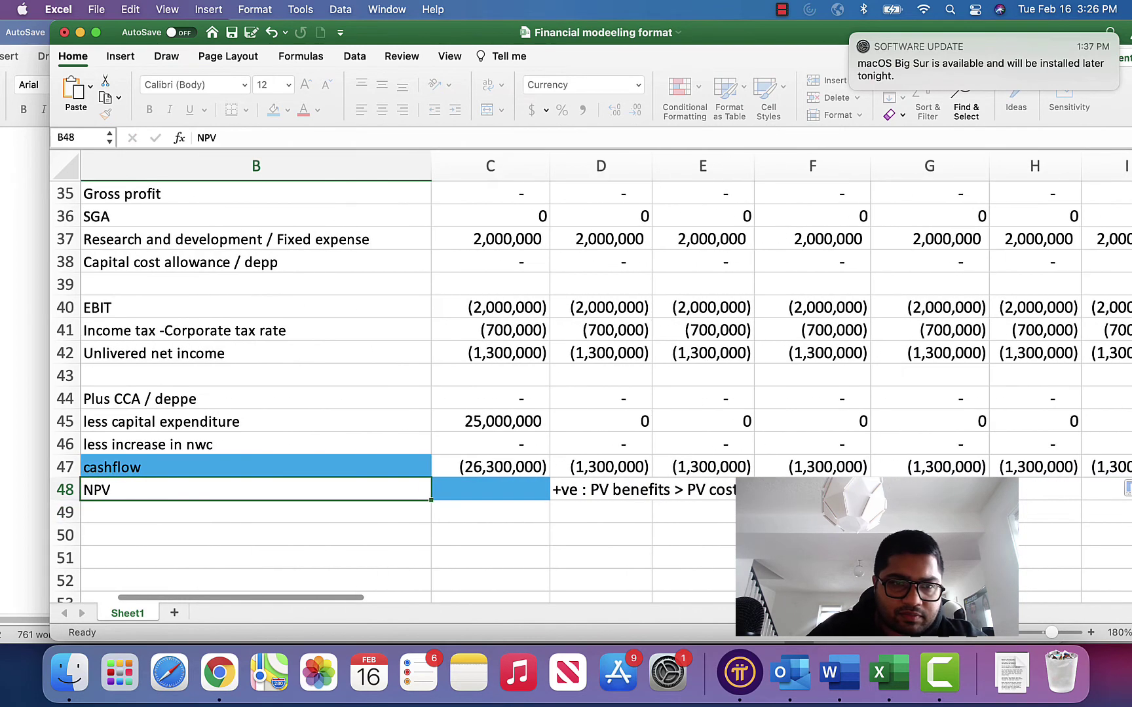
key("Up")
key("Right")
key("Down")
type("=")
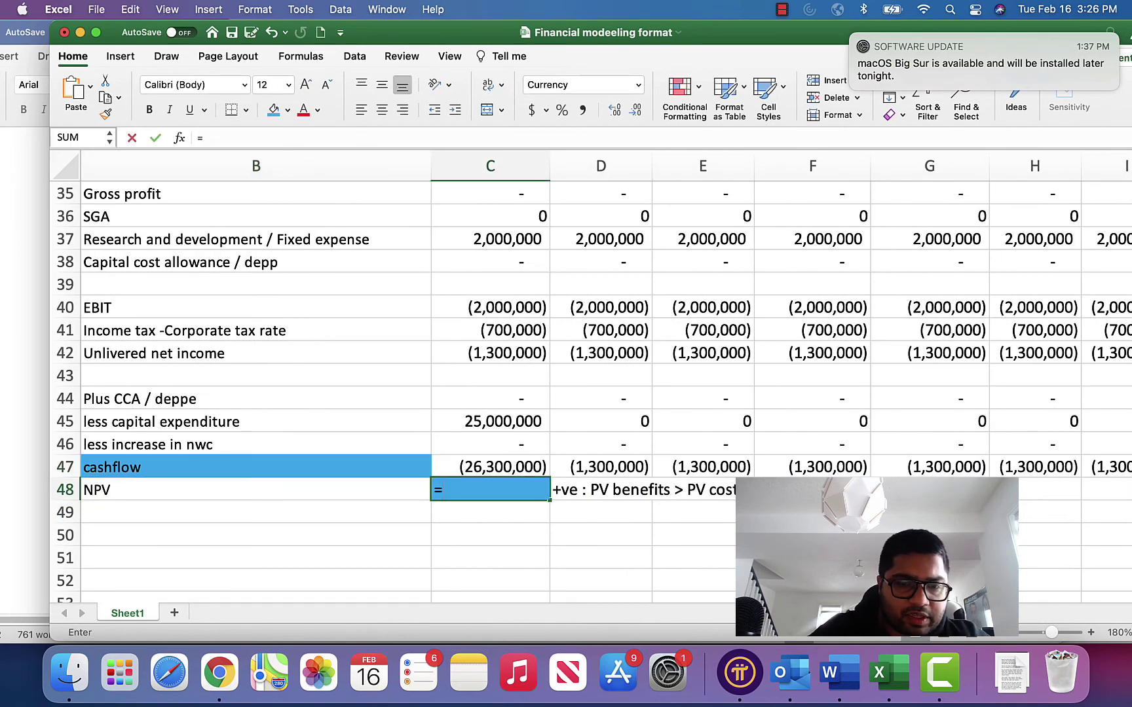
type("npv(14")
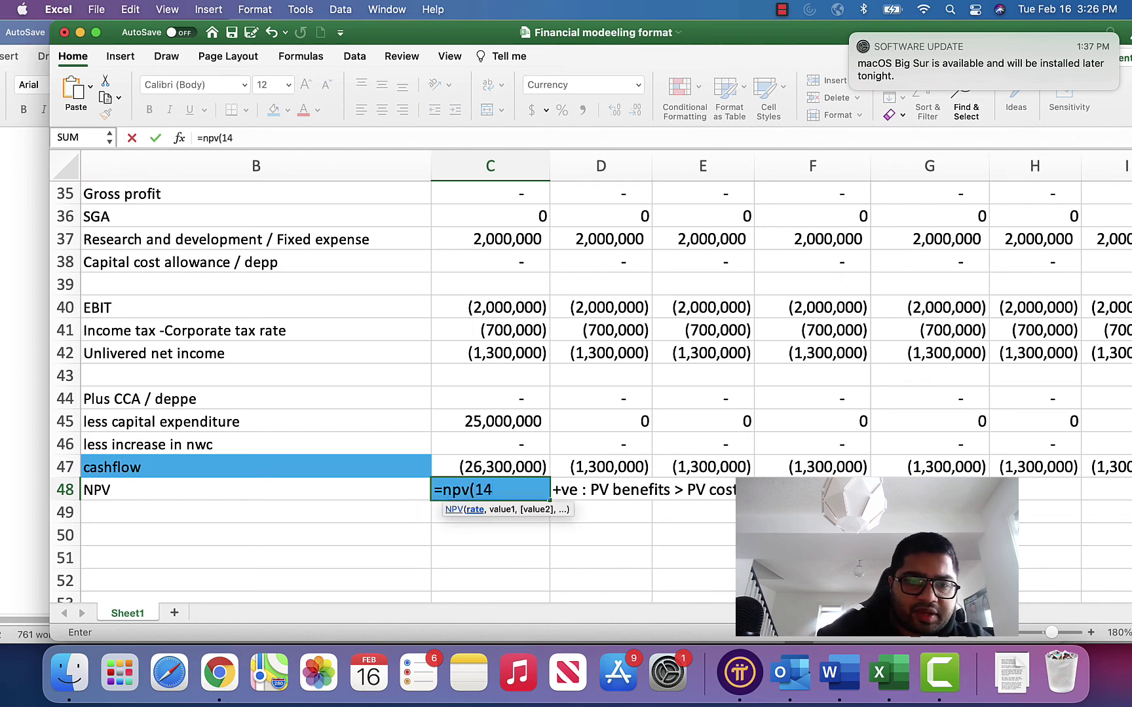
type("%")
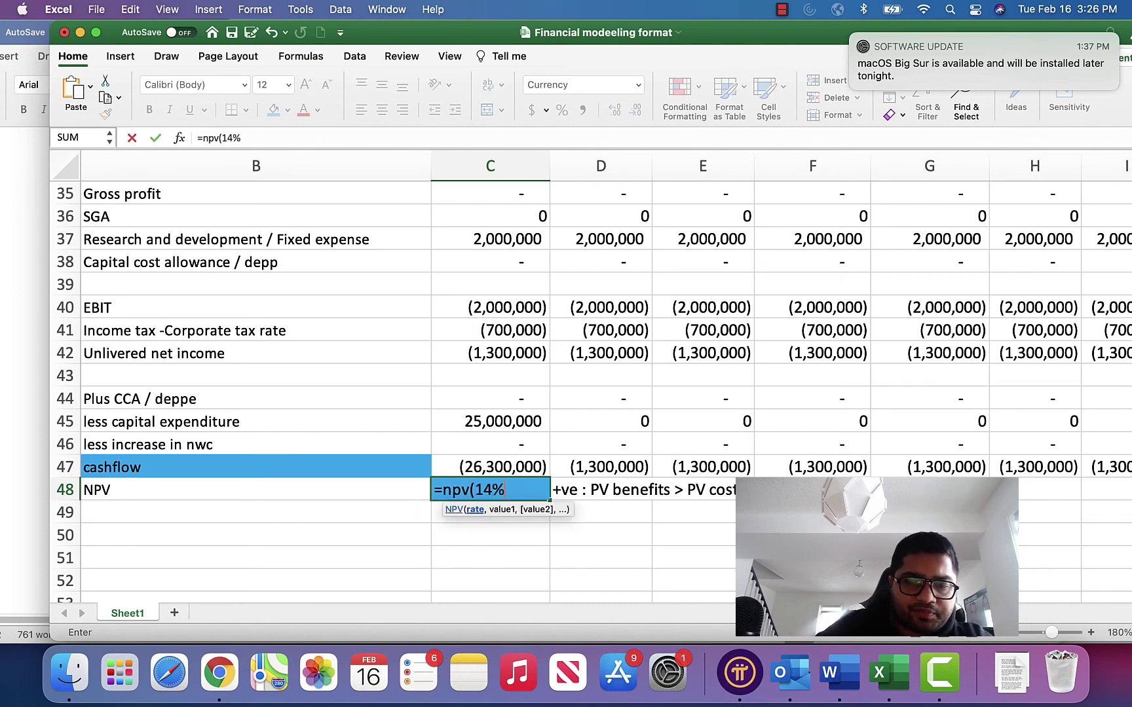
type(",")
left_click(473, 469)
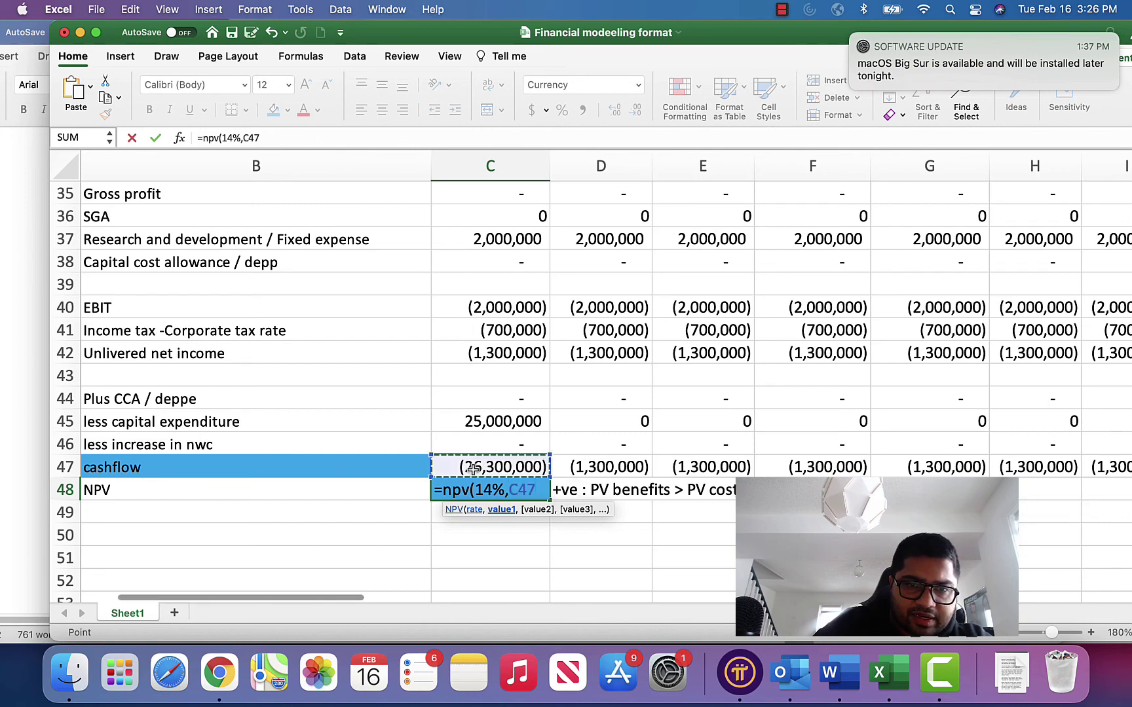
left_click_drag(473, 469, 979, 469)
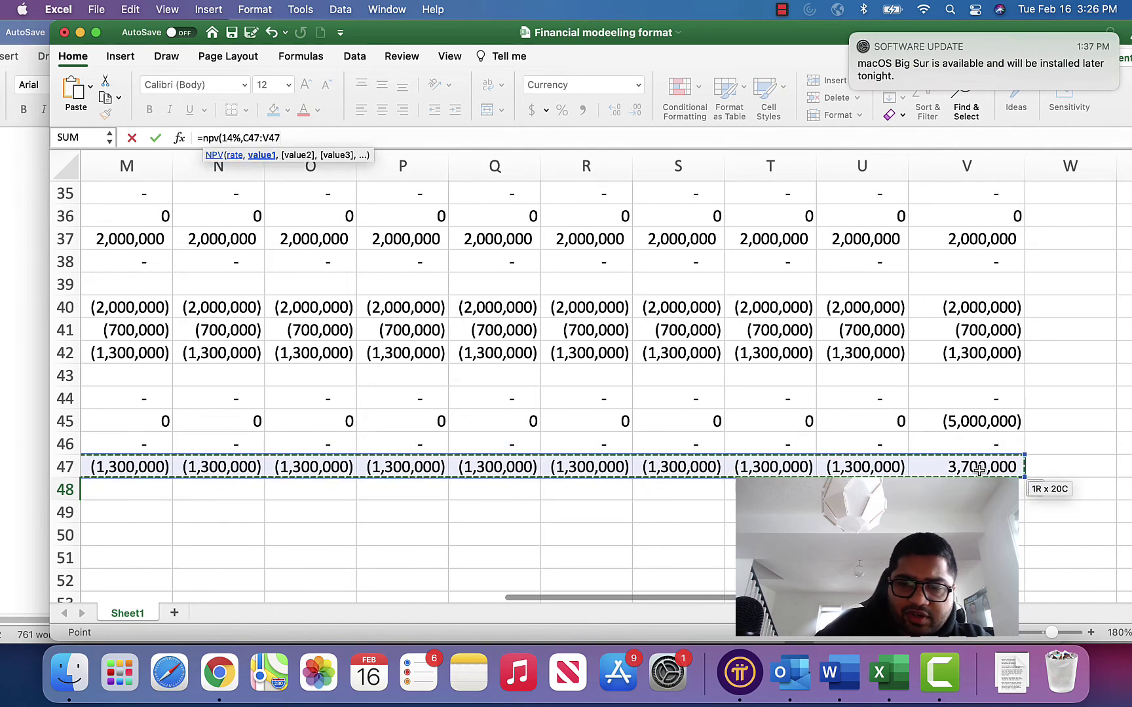
type(")")
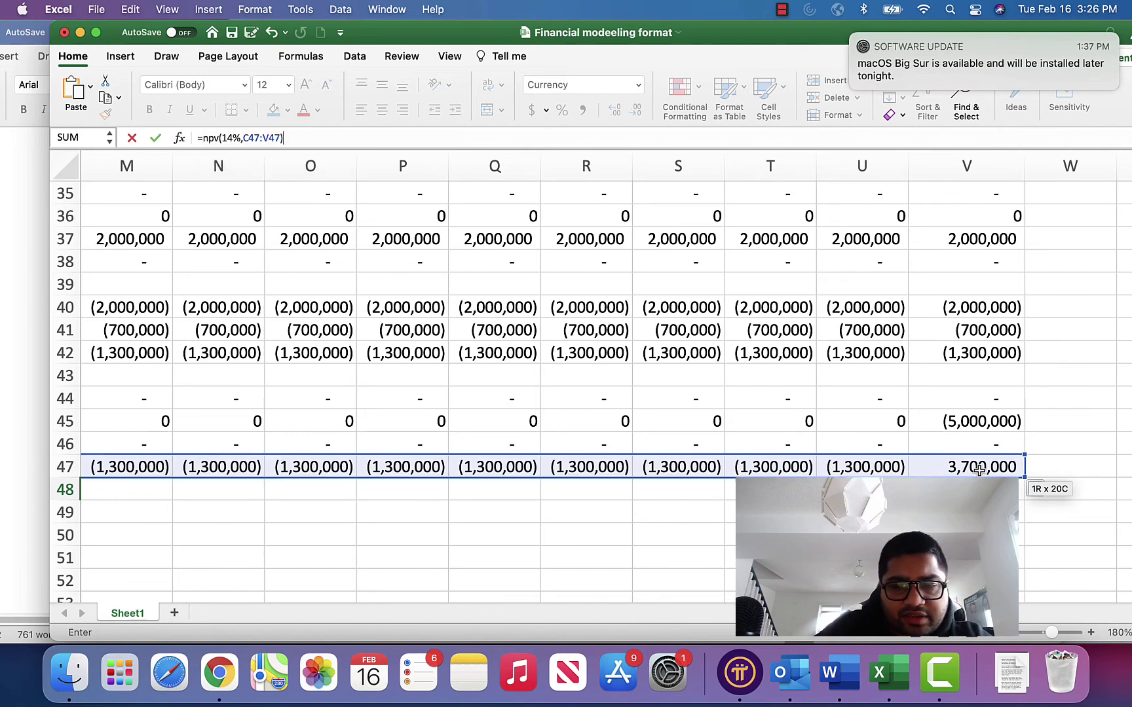
key("Return")
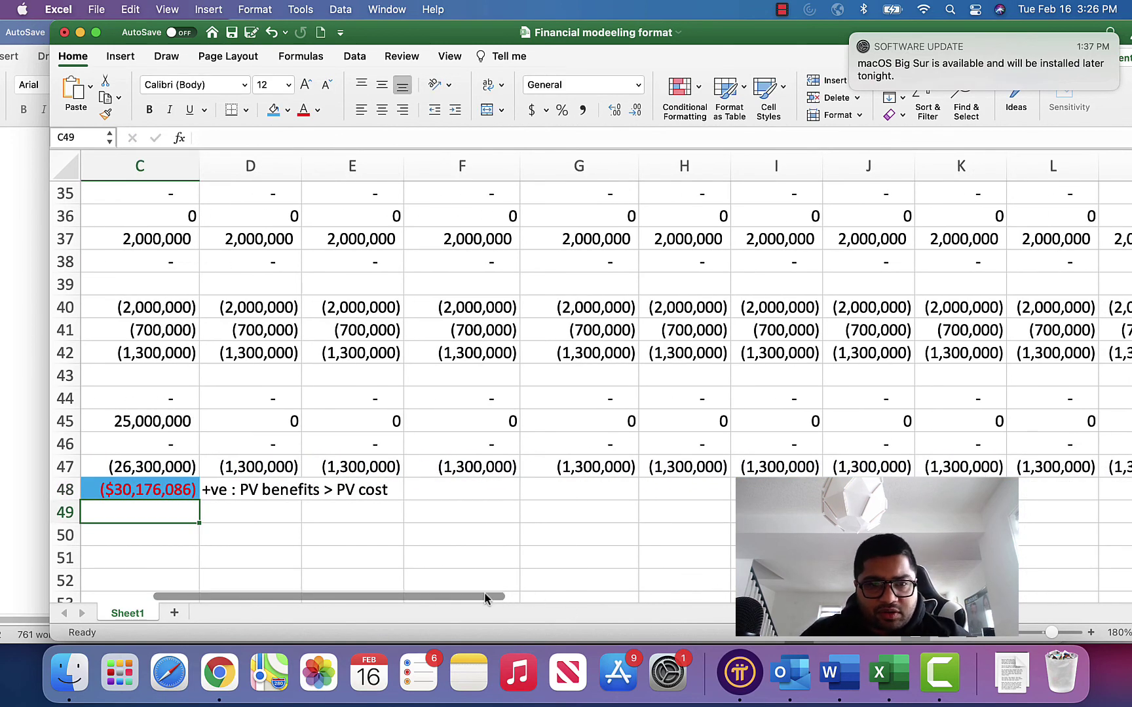
left_click_drag(484, 597, 412, 596)
left_click(576, 484)
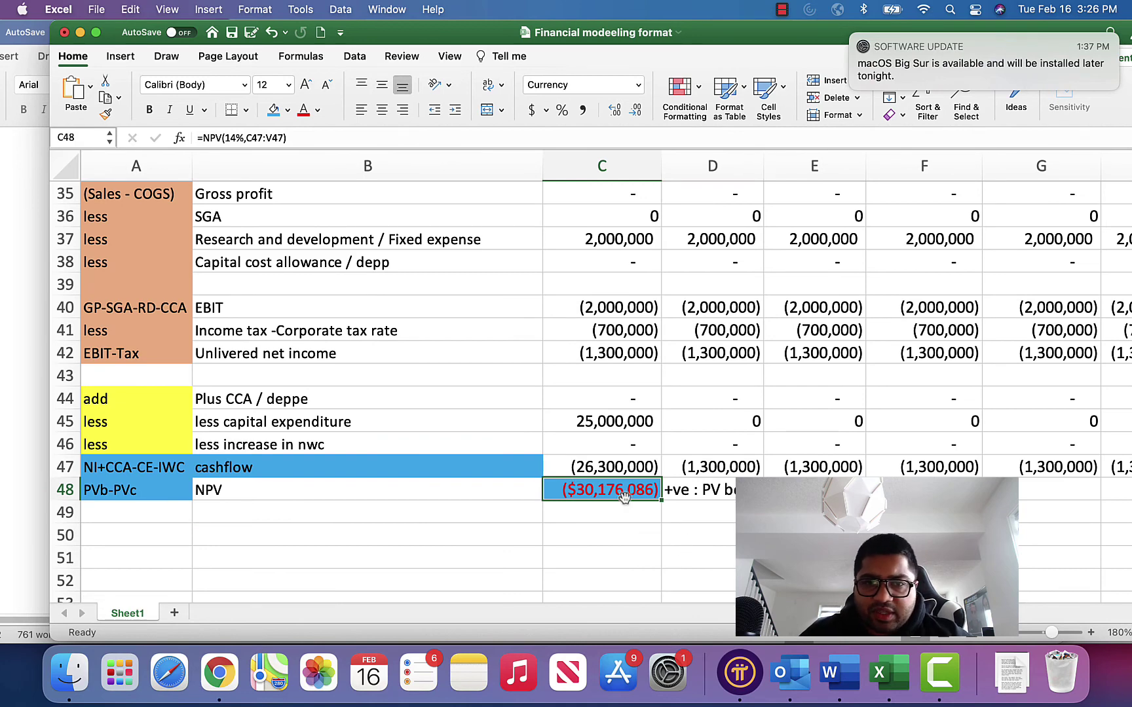
scroll(607, 555, "up", 8)
scroll(607, 555, "up", 2)
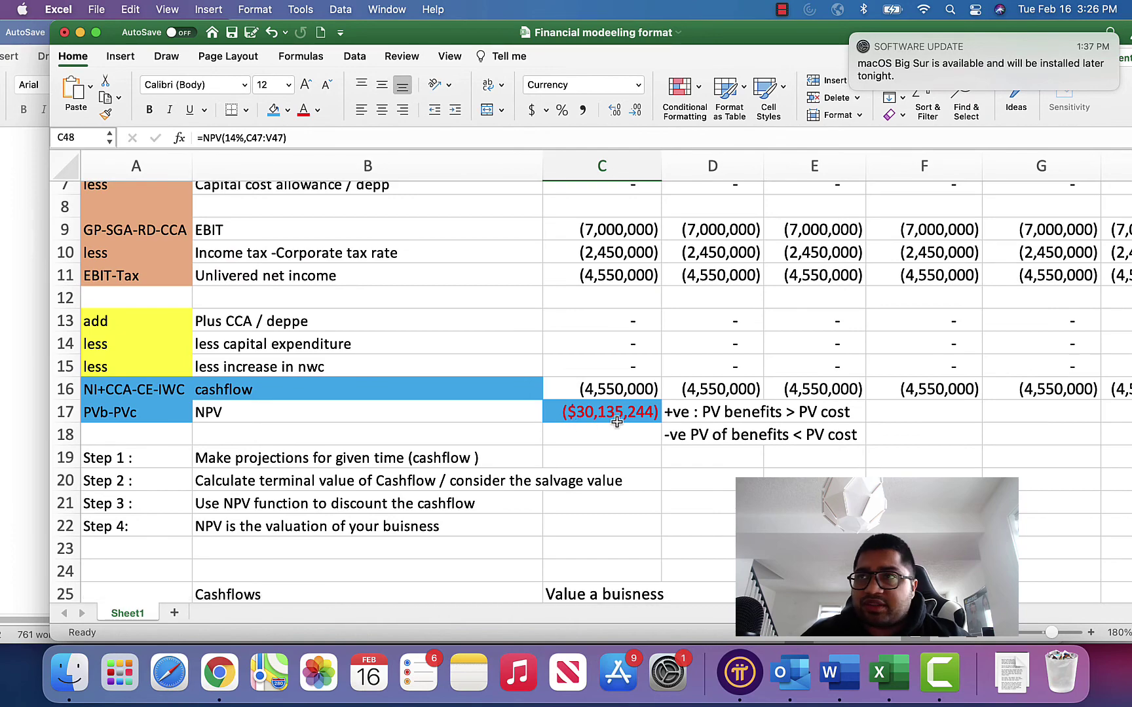
scroll(617, 422, "down", 1)
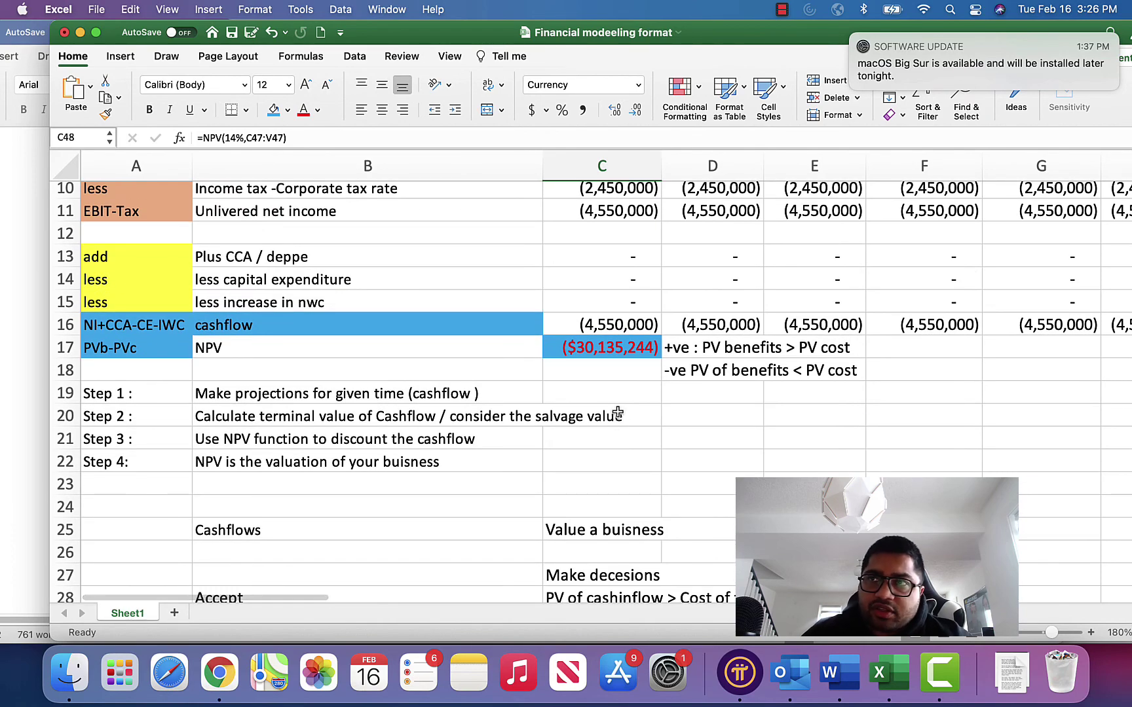
scroll(616, 422, "down", 3)
scroll(617, 417, "up", 4)
scroll(618, 410, "down", 5)
scroll(618, 410, "down", 5)
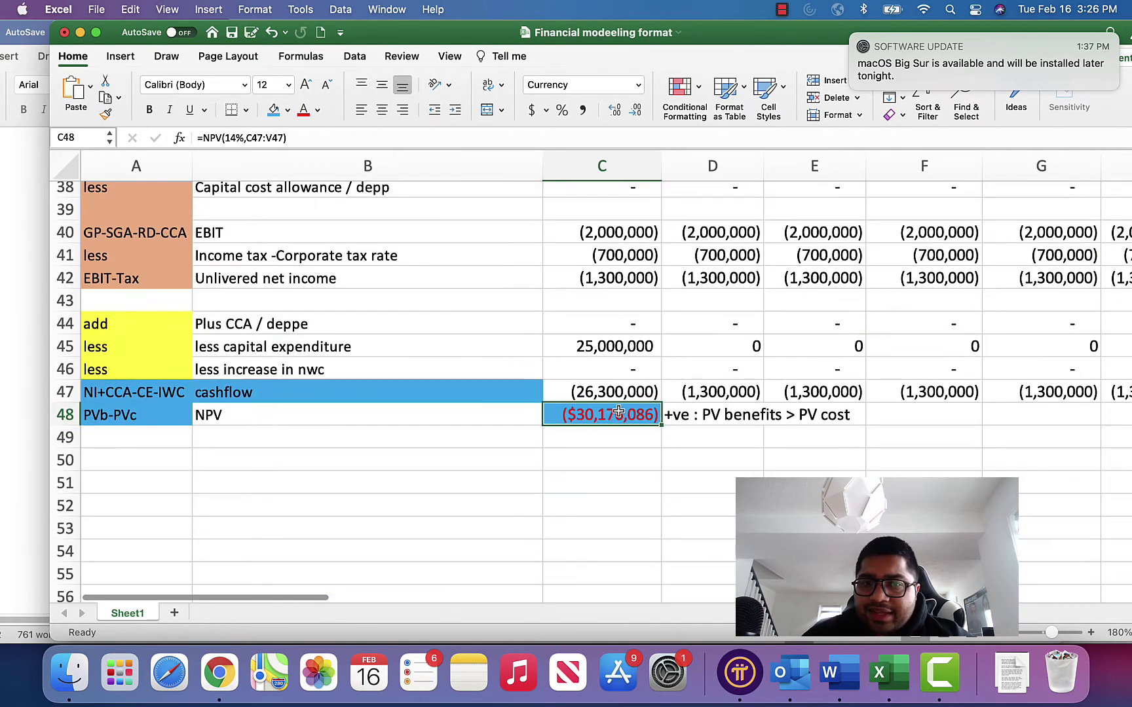
scroll(667, 512, "up", 2)
scroll(667, 511, "up", 7)
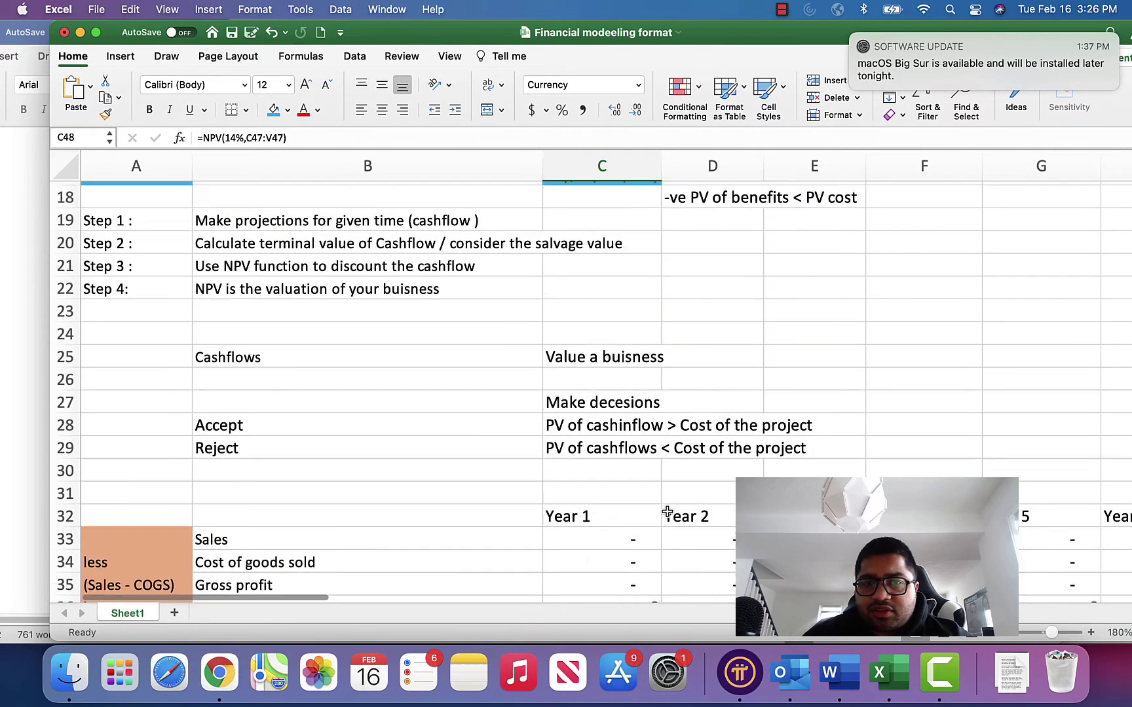
left_click(630, 377)
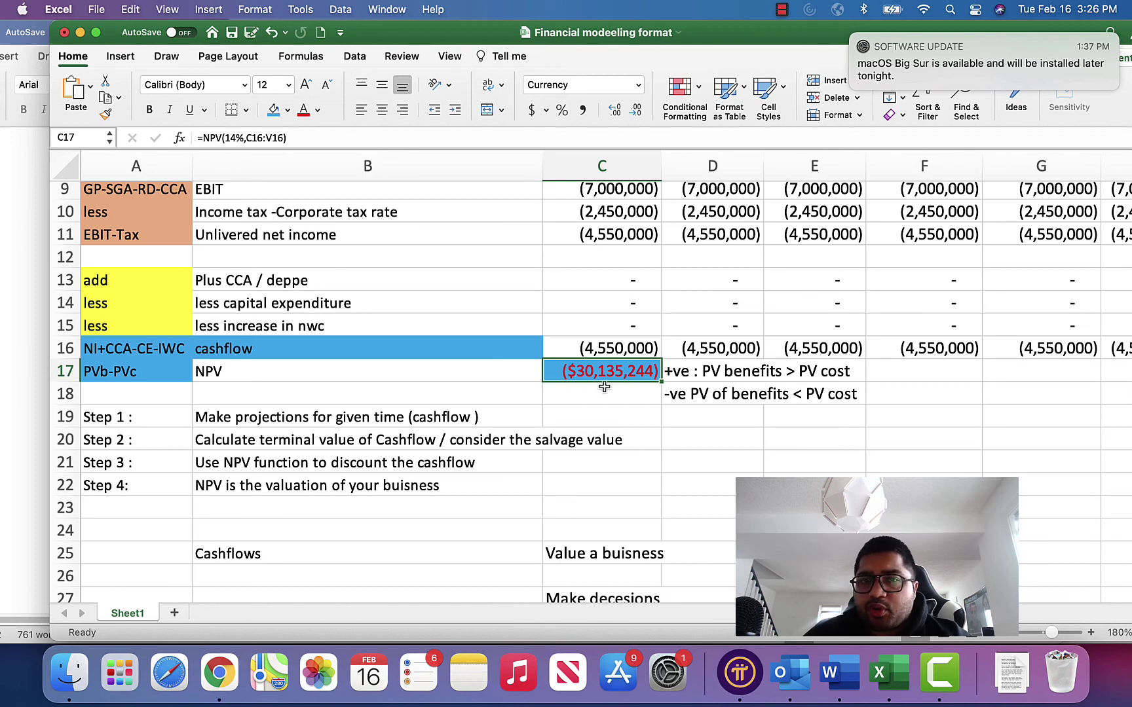
scroll(663, 538, "down", 5)
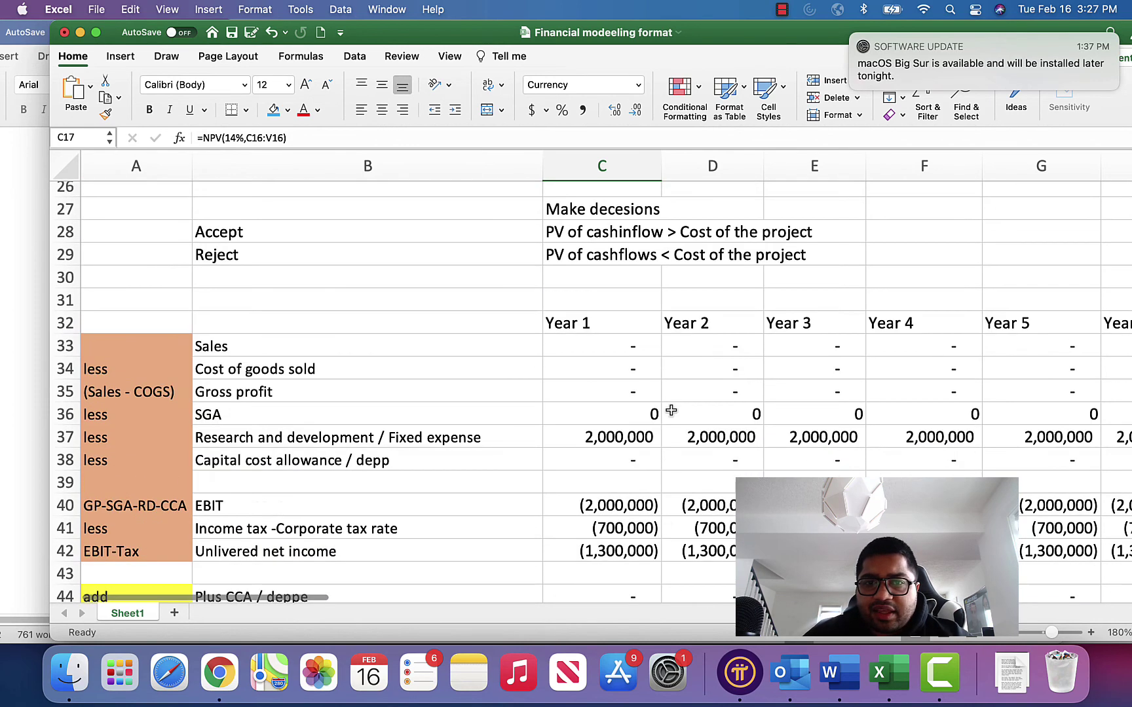
scroll(671, 411, "down", 2)
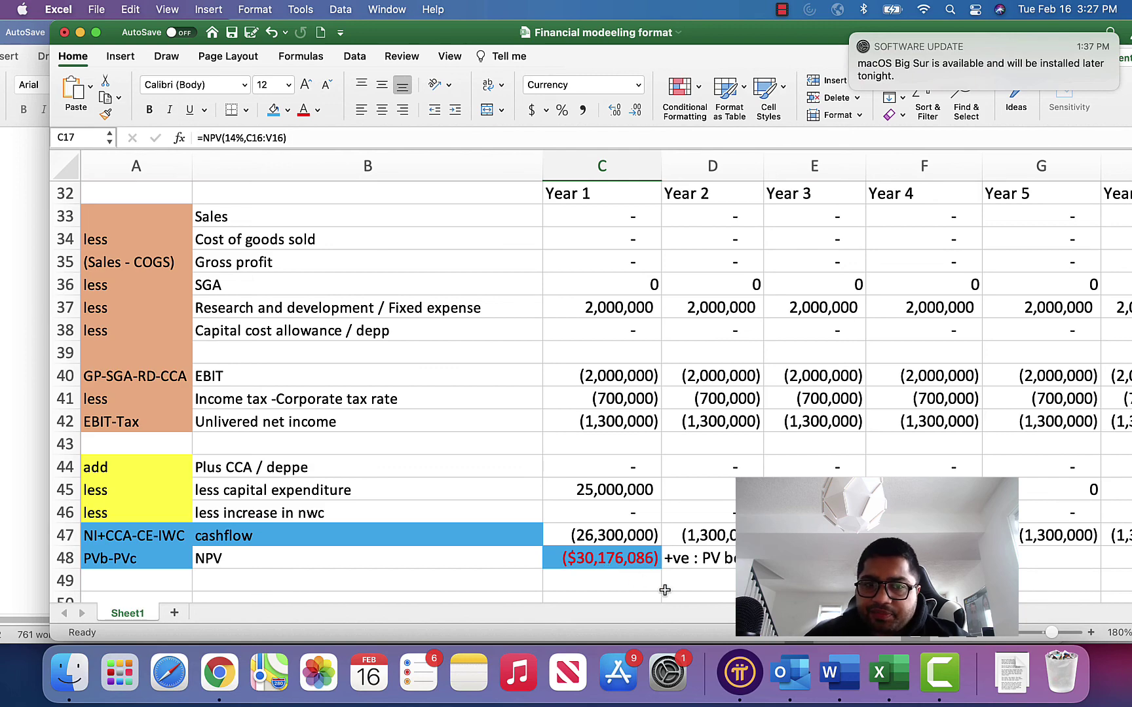
left_click(611, 550)
scroll(611, 550, "up", 10)
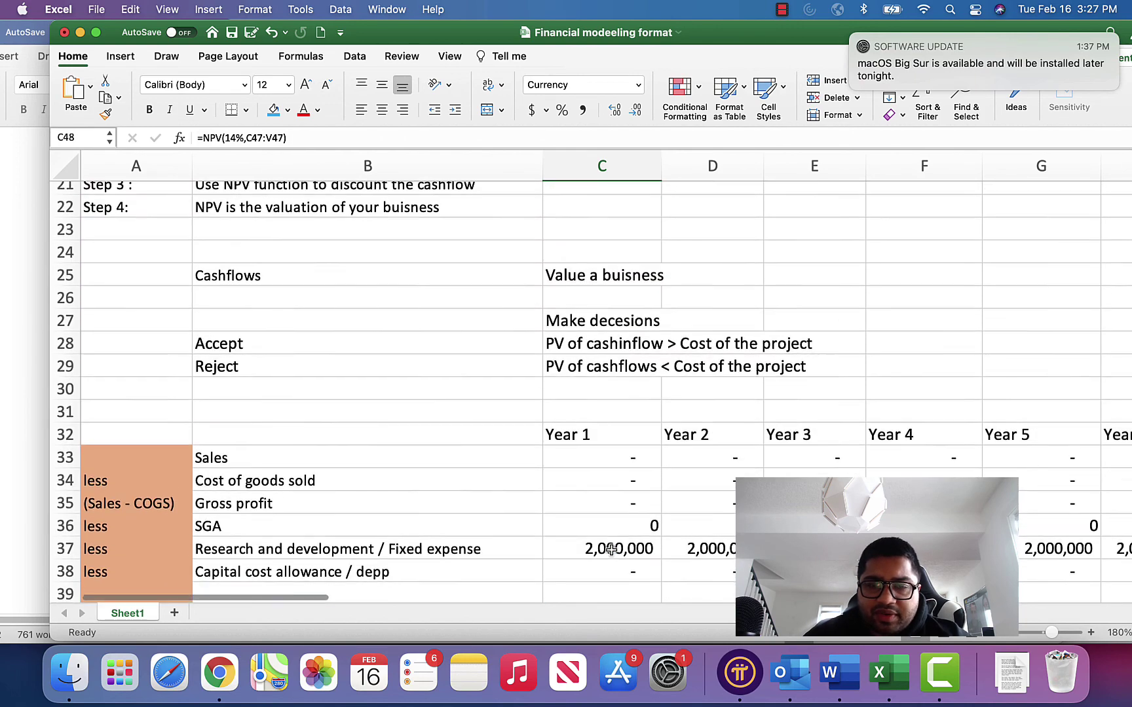
scroll(611, 551, "down", 4)
left_click(634, 279)
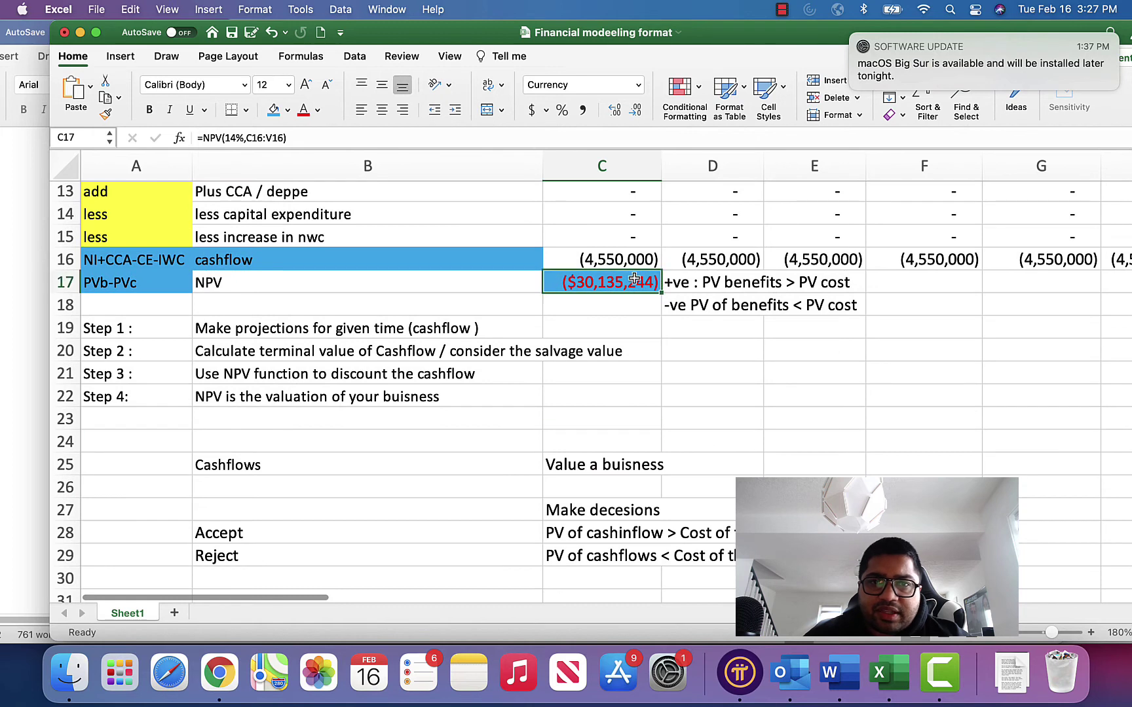
Give the lease NPV cell C17, showing ($30,135,244), a yellow fill.
left_click(288, 111)
left_click(319, 280)
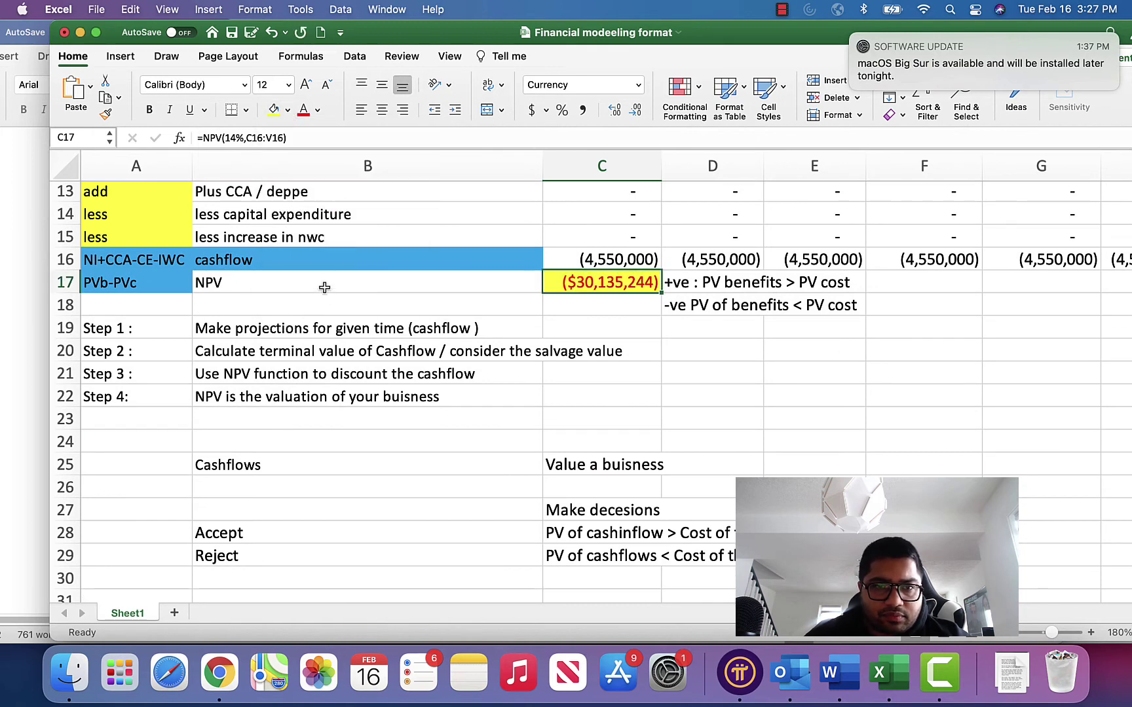
left_click(687, 376)
scroll(687, 376, "up", 5)
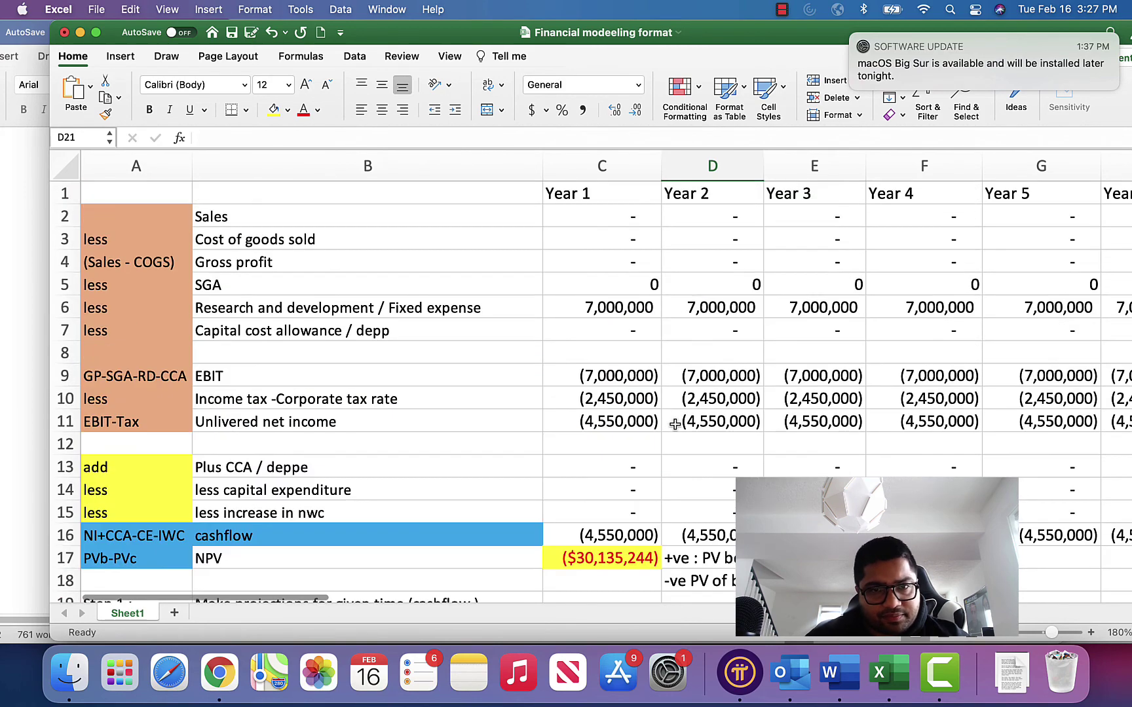
scroll(676, 431, "down", 3)
scroll(676, 431, "down", 10)
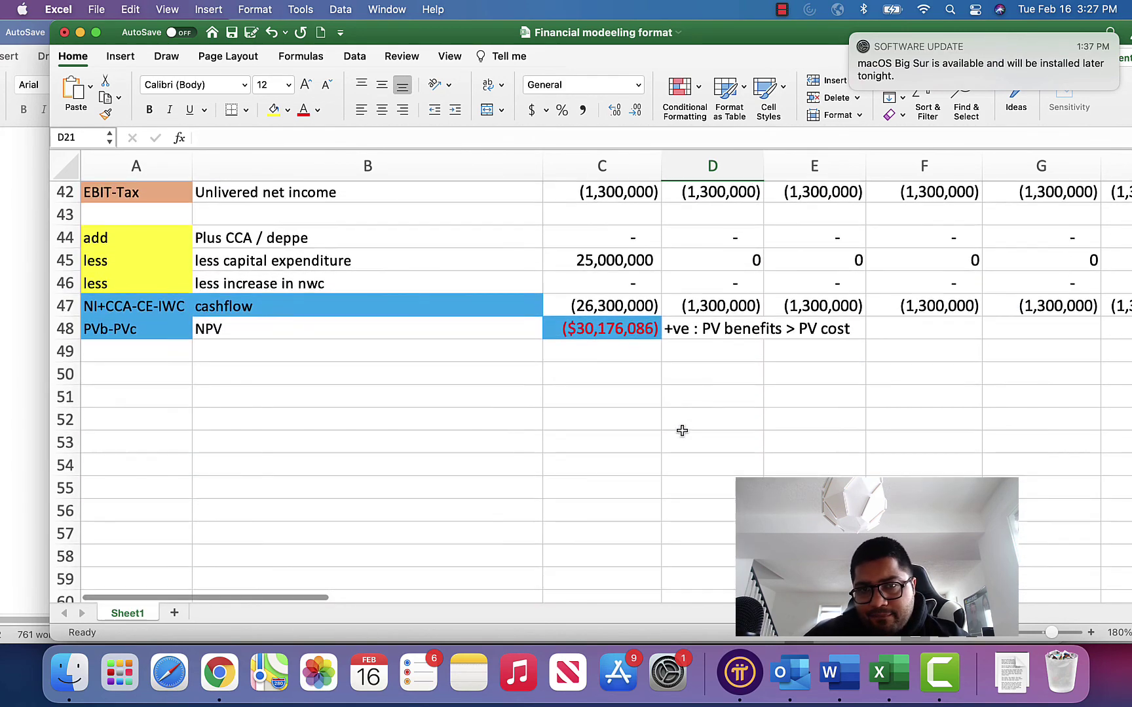
scroll(682, 431, "up", 2)
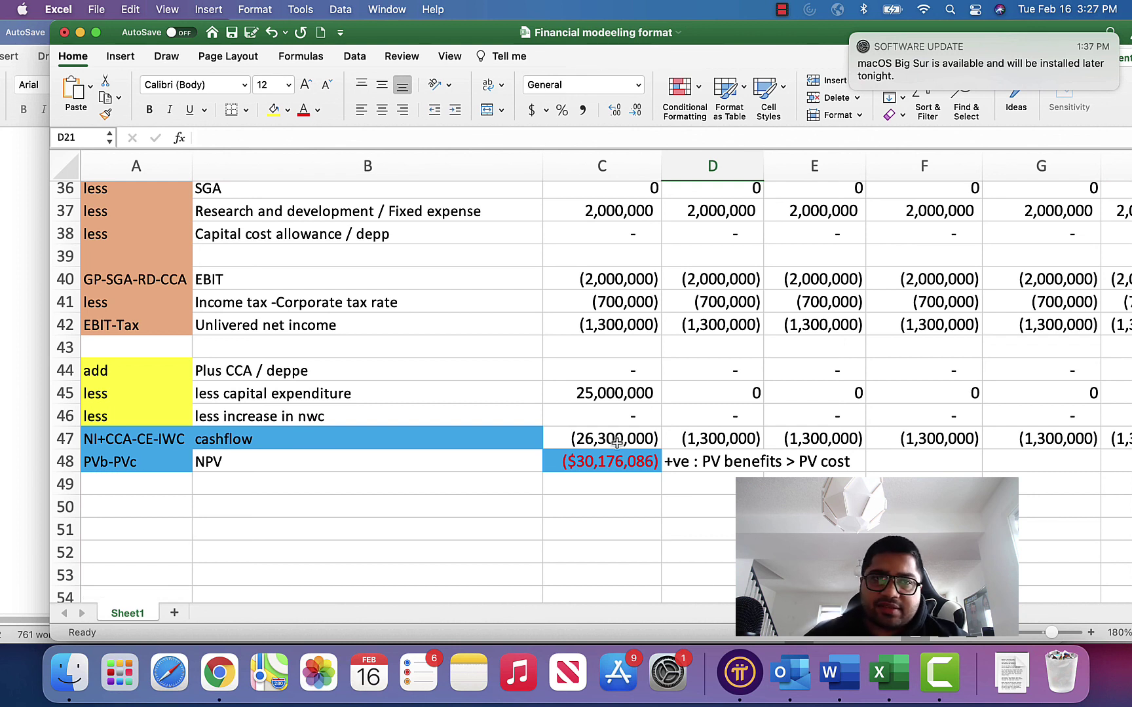
left_click(731, 503)
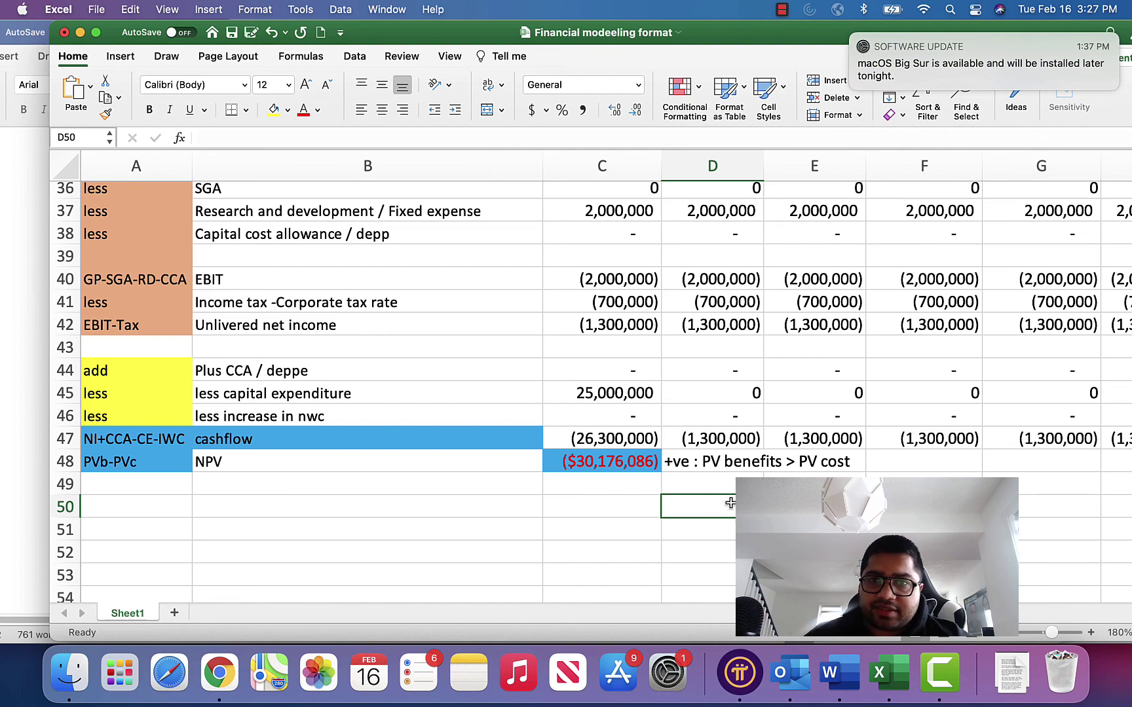
scroll(729, 503, "up", 15)
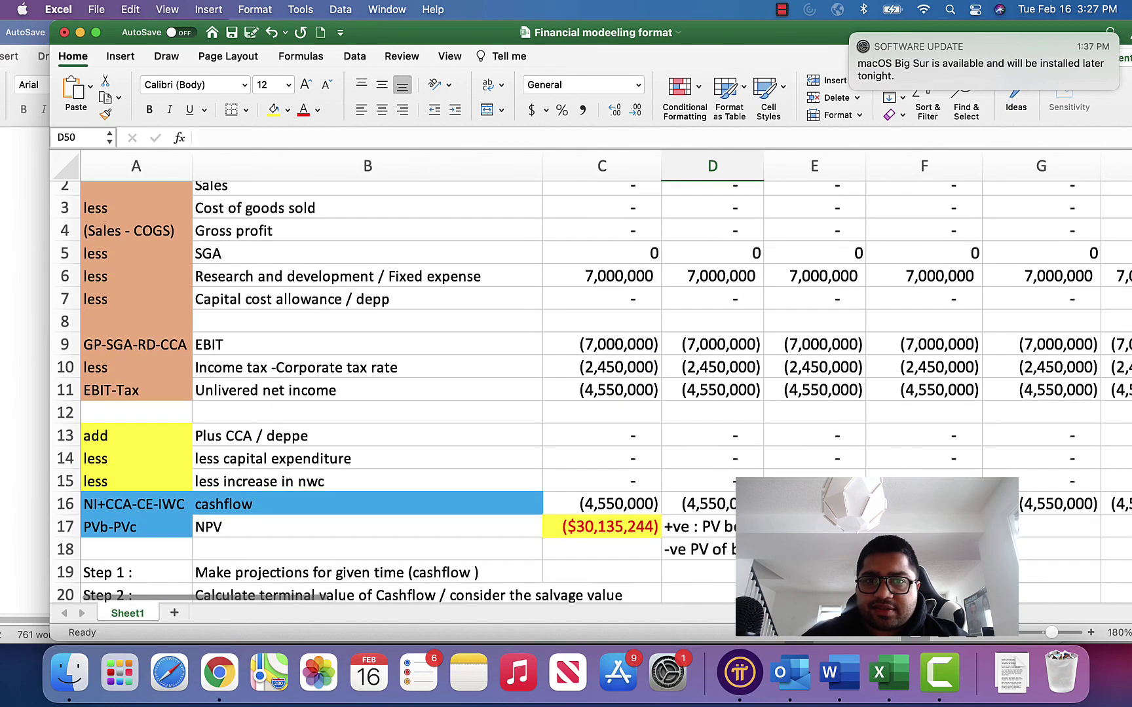